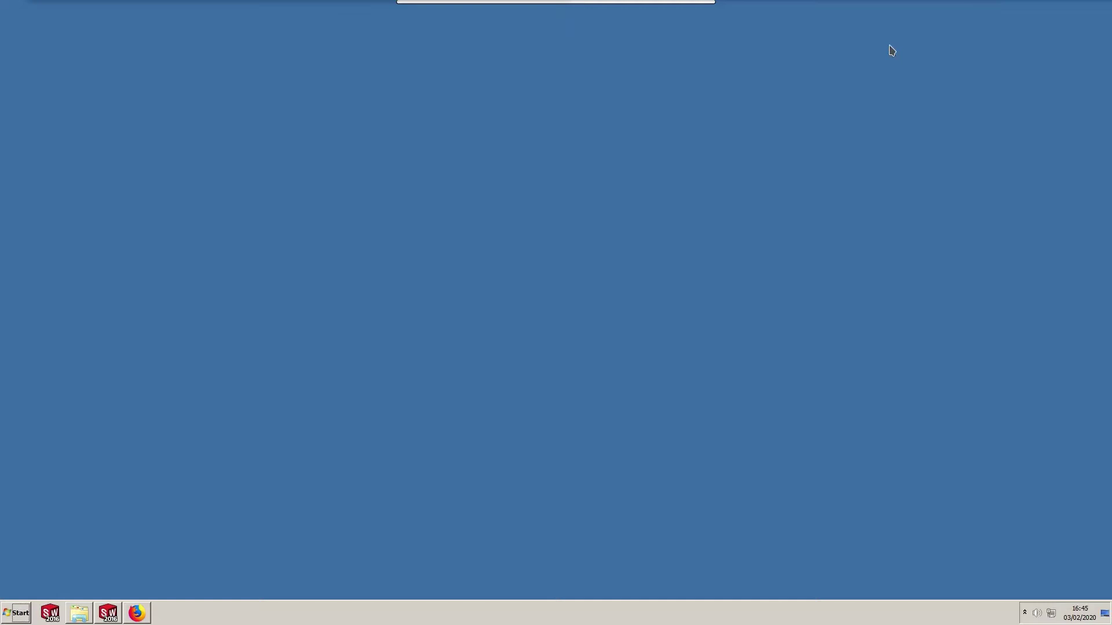
# Step: Switch to Firefox and open the Selig format dat file of the NACA 64A-010 airfoil
pyautogui.click(145, 608)
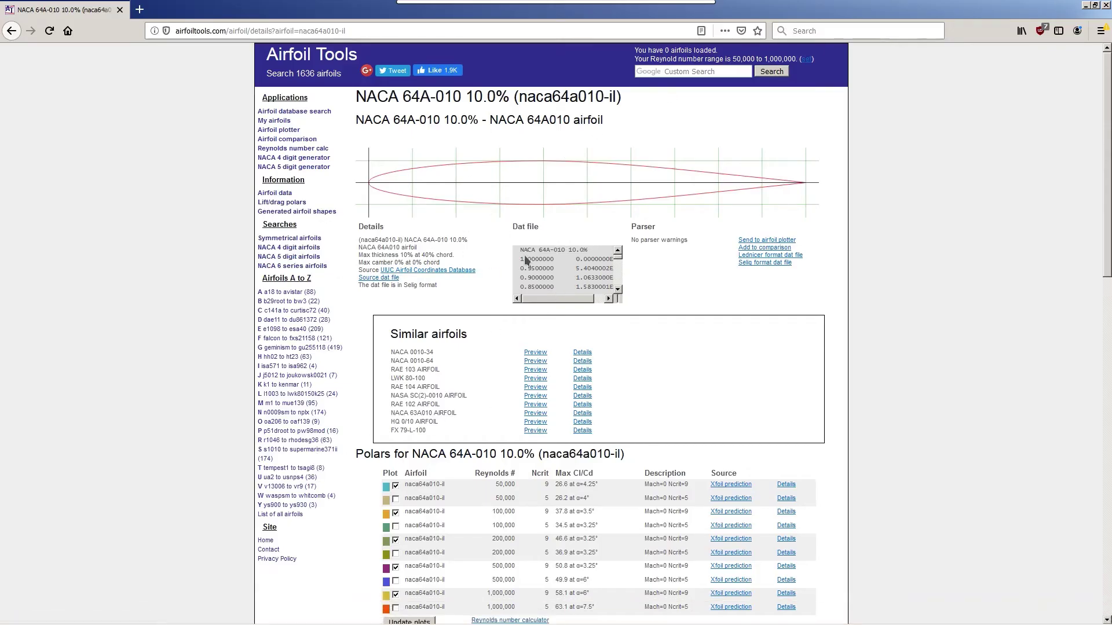
pyautogui.moveTo(517, 249); pyautogui.dragTo(580, 289)
pyautogui.click(579, 281)
pyautogui.scroll(-3, 556, 272)
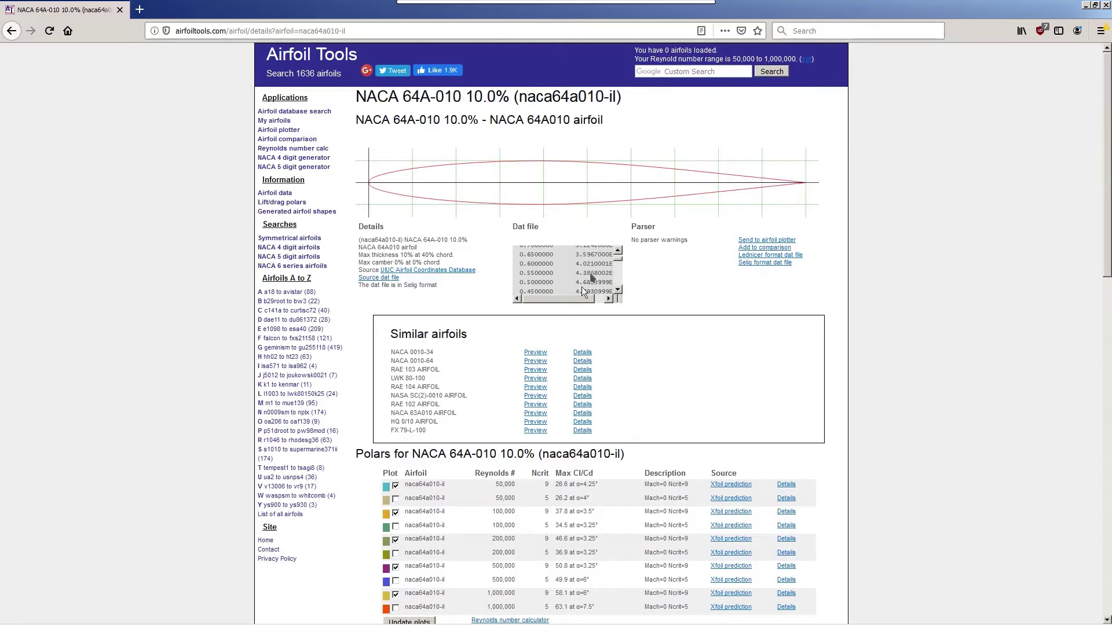
pyautogui.click(776, 264)
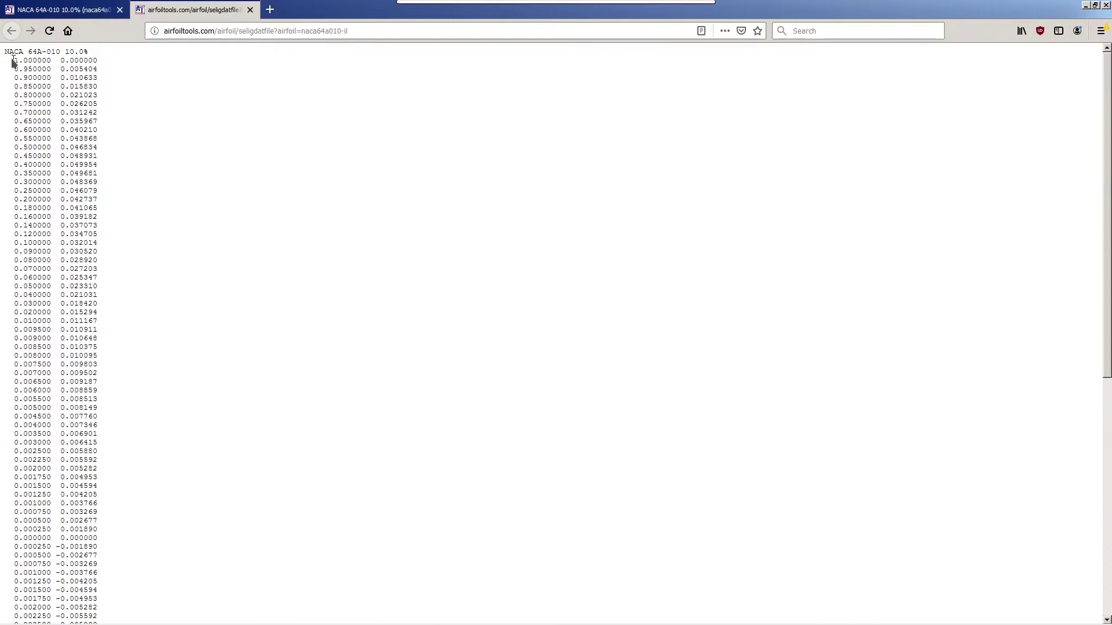
# Step: Save the airfoil coordinate page to the foil folder as seligdatfile.csv
pyautogui.moveTo(3, 52); pyautogui.dragTo(160, 616)
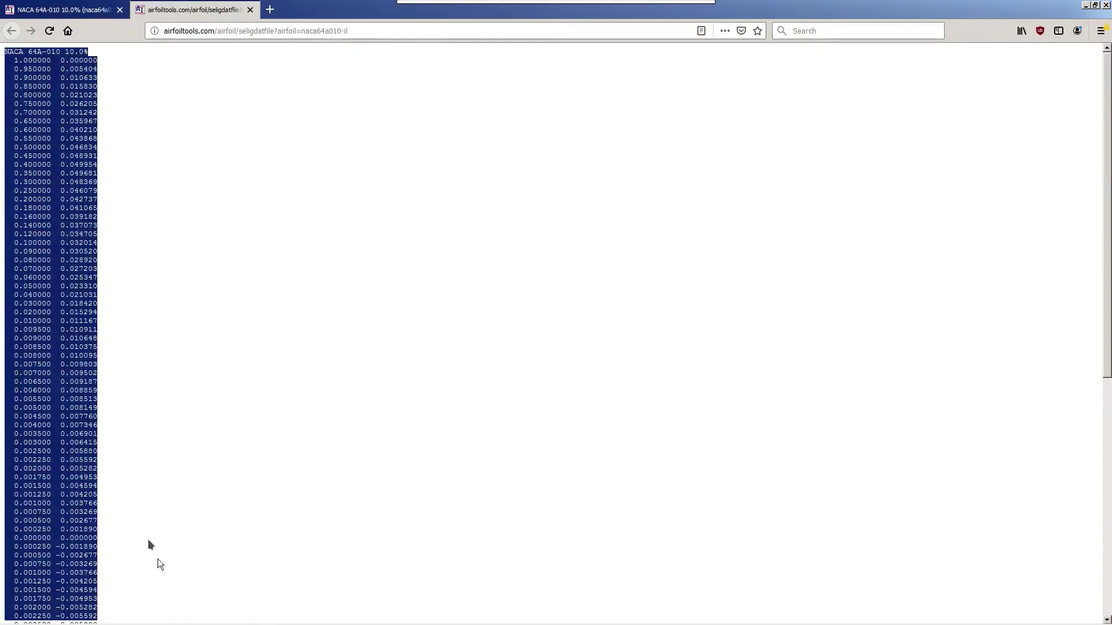
pyautogui.click(148, 541)
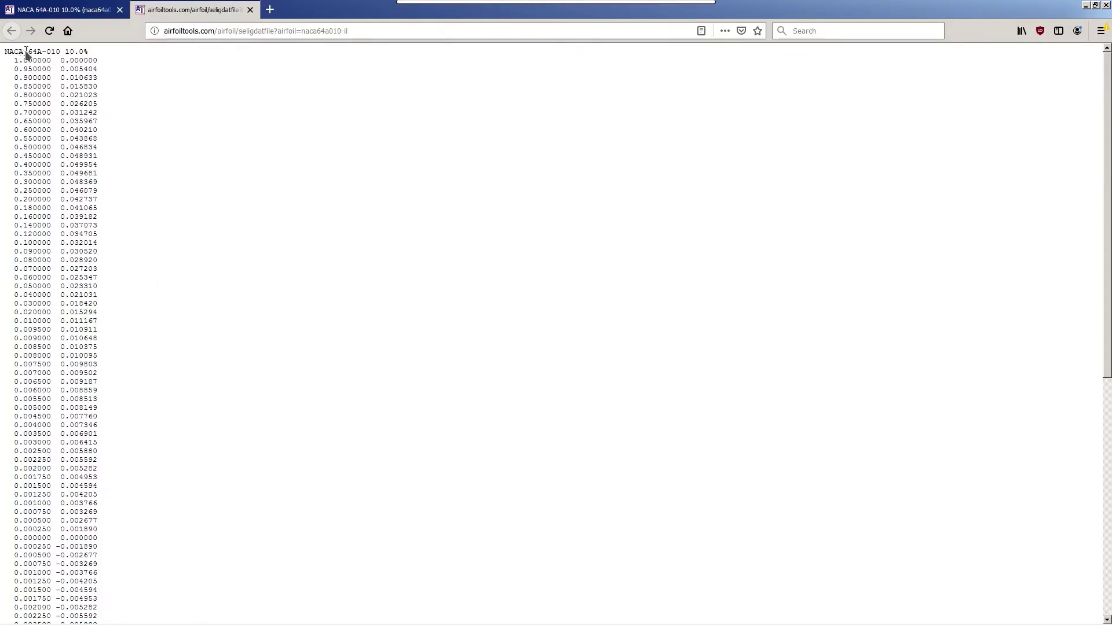
pyautogui.hotkey('ctrl', 's')
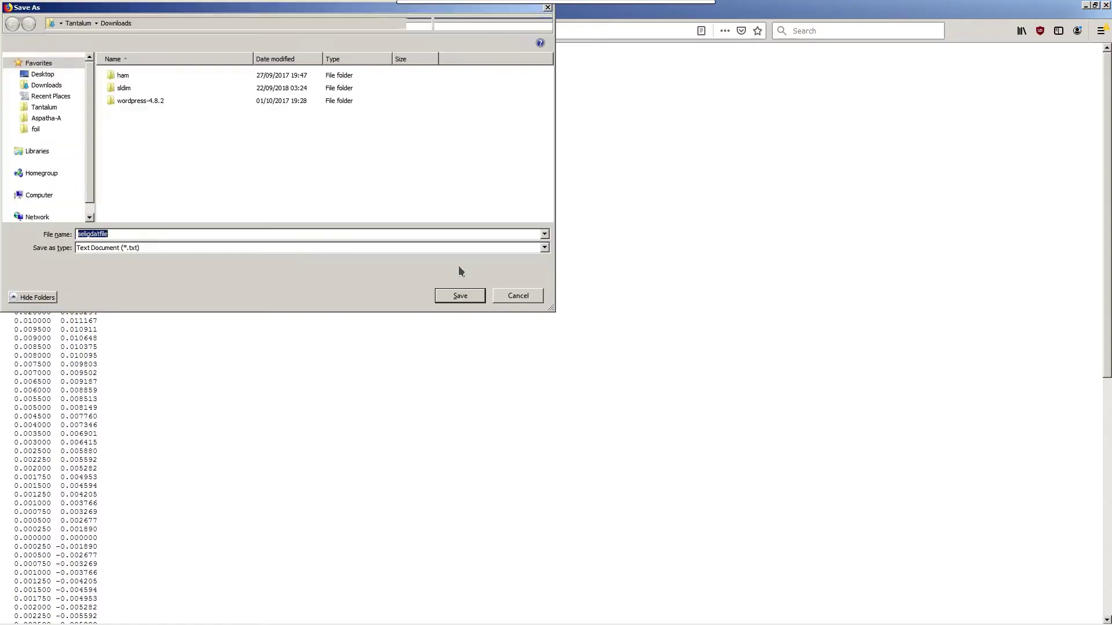
pyautogui.click(37, 128)
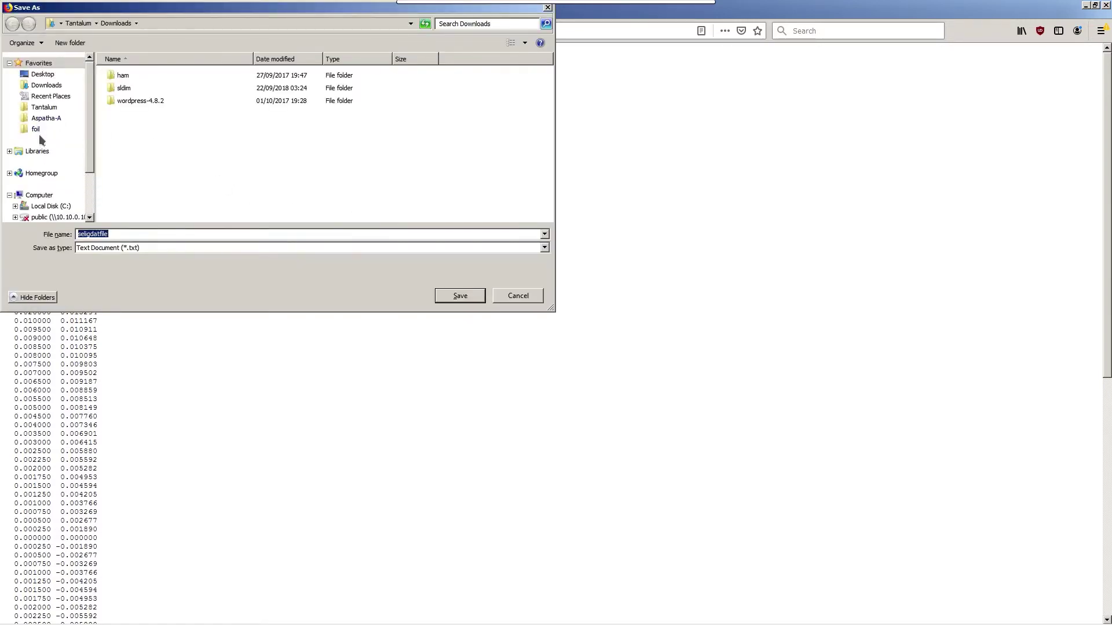
pyautogui.click(188, 234)
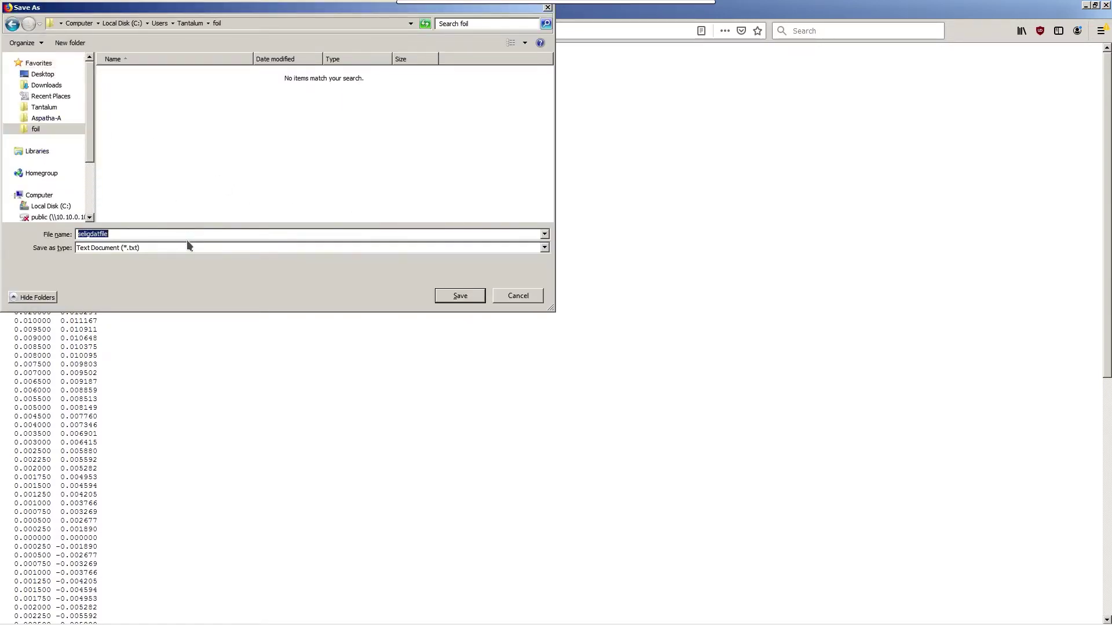
pyautogui.write('naca64a010.dat')
pyautogui.press('Return')
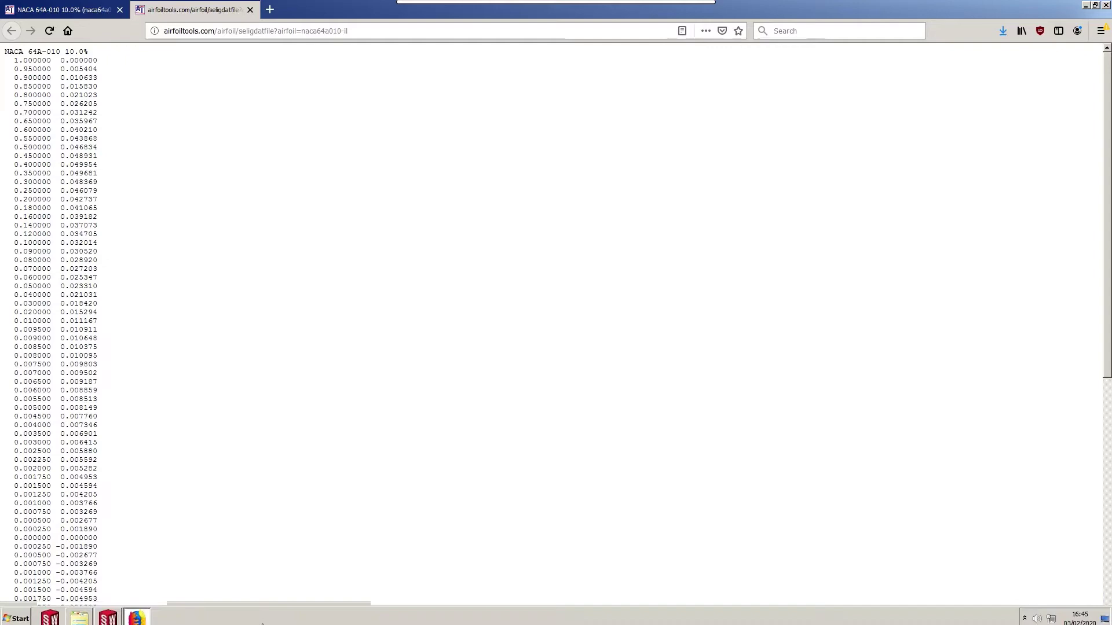
# Step: Open seligdatfile.csv from the foil folder in LibreOffice Calc, importing it as fixed-width text split into two columns
pyautogui.click(78, 615)
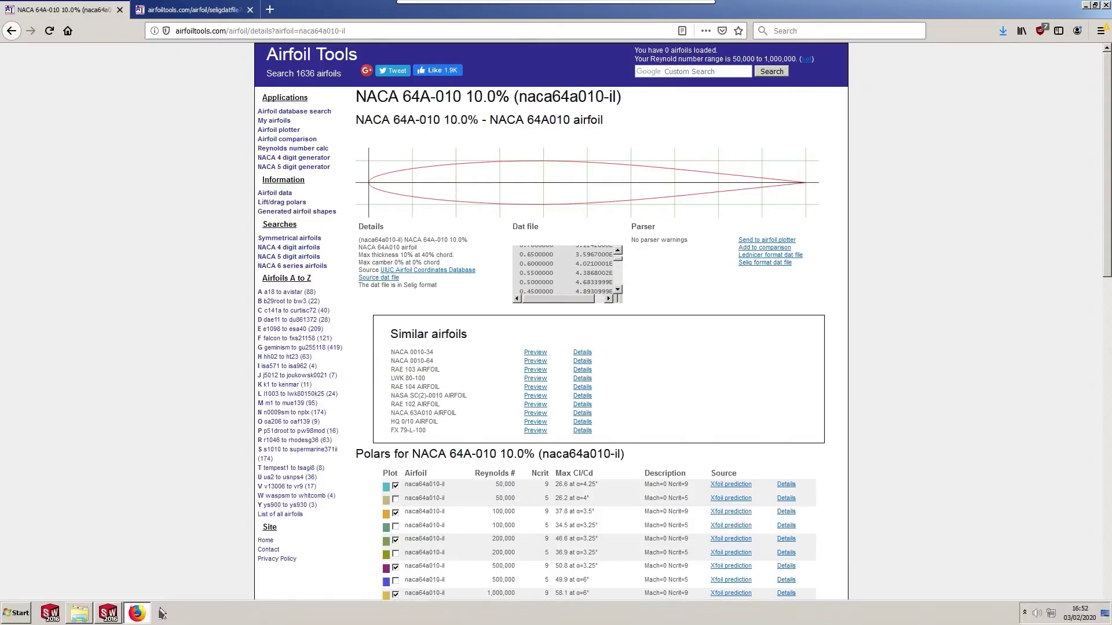
pyautogui.click(78, 615)
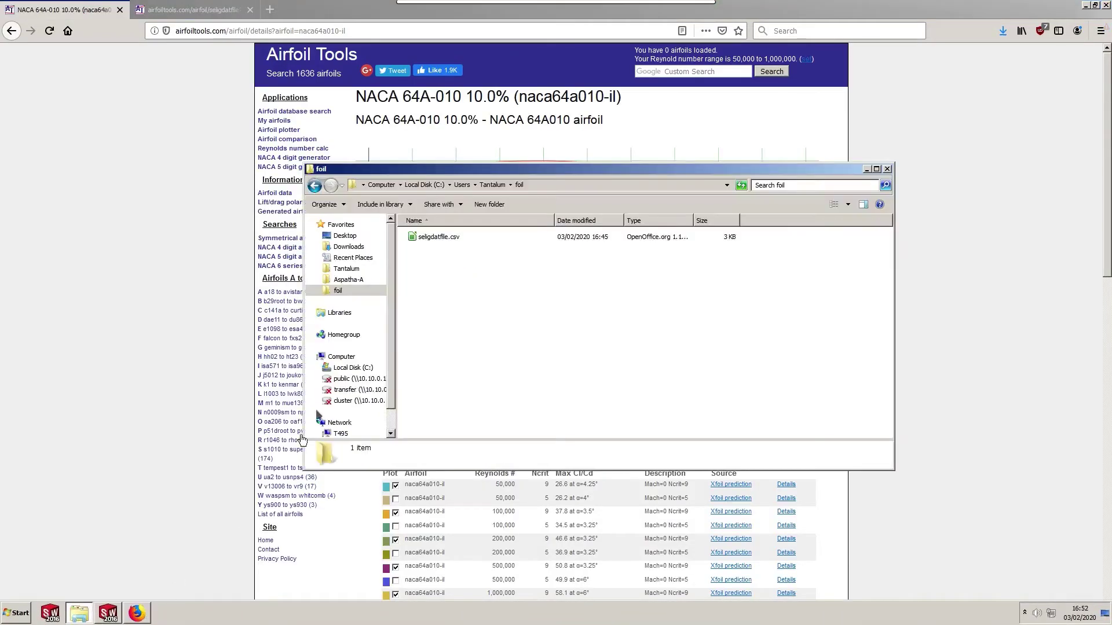
pyautogui.click(447, 238)
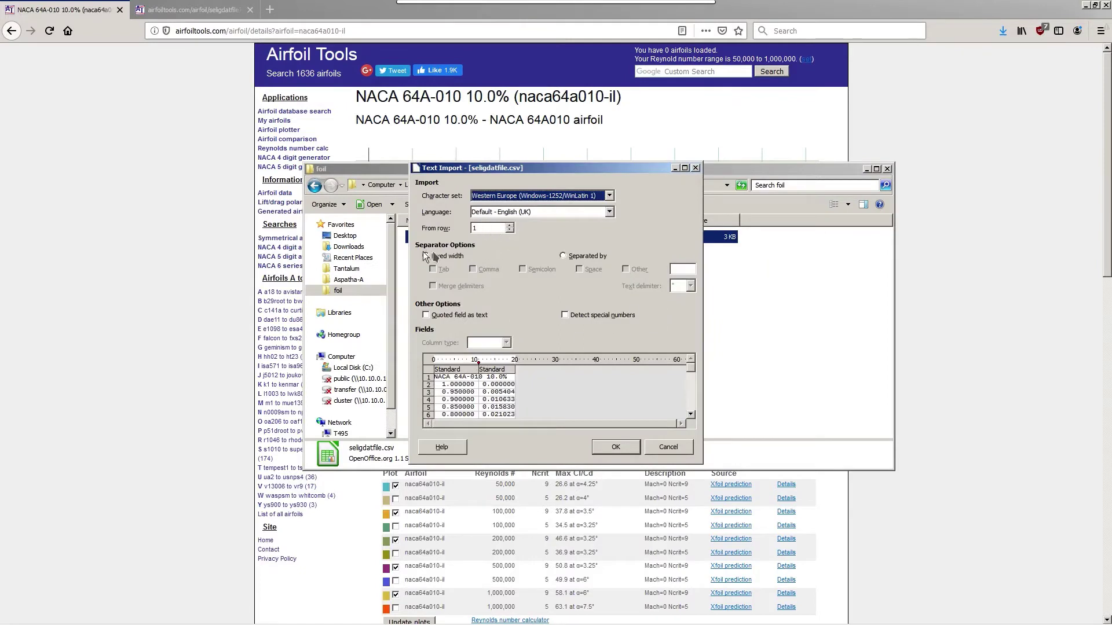
pyautogui.click(574, 256)
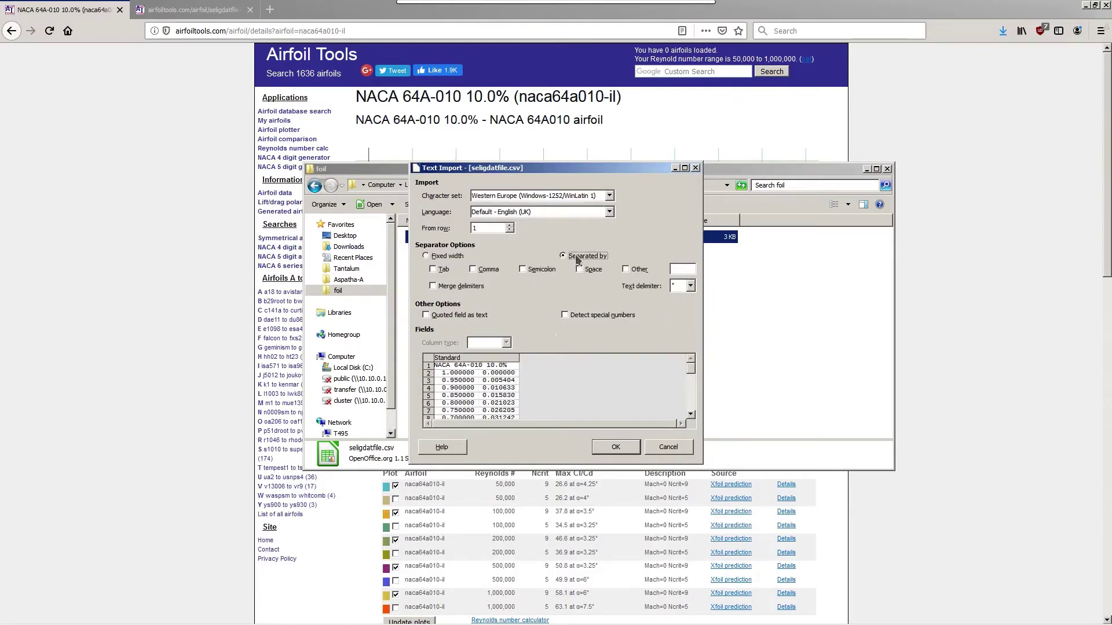
pyautogui.click(449, 256)
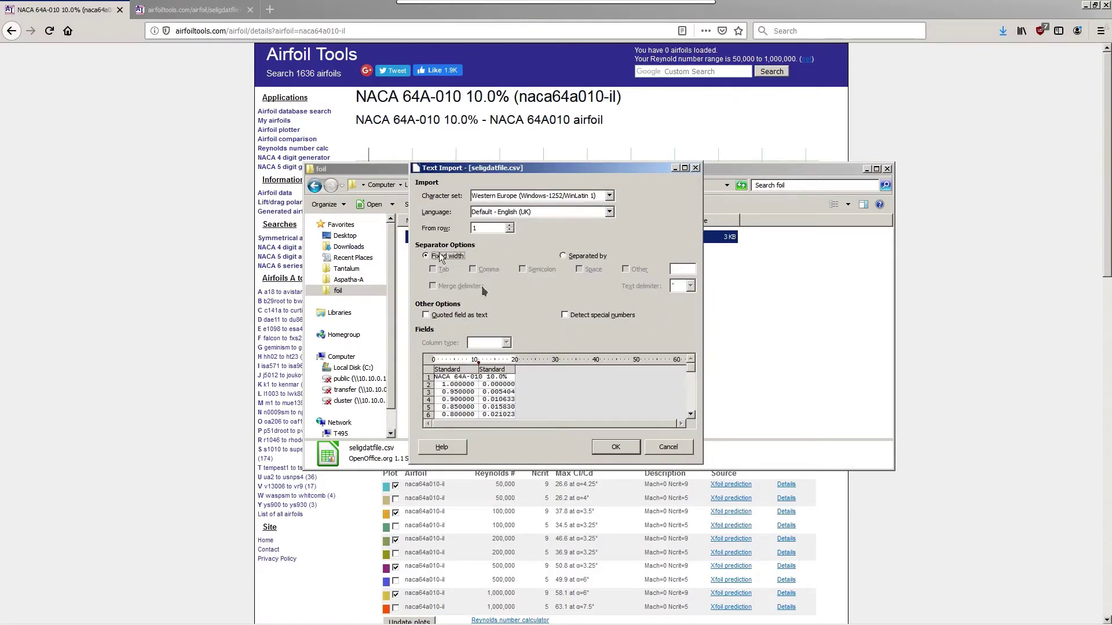
pyautogui.click(478, 360)
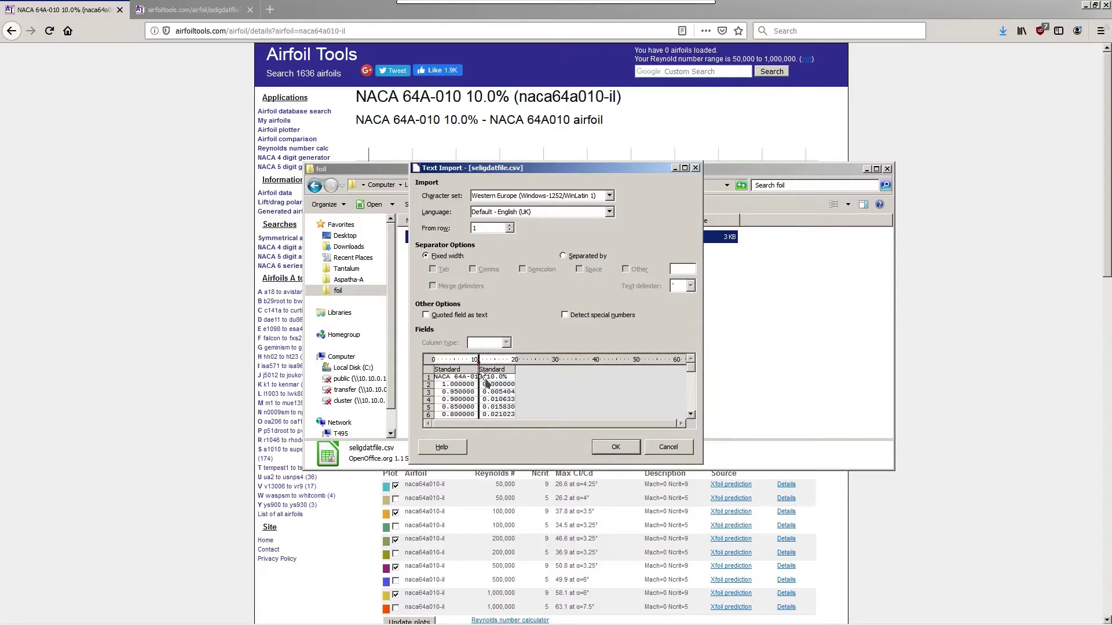
pyautogui.scroll(-2, 568, 392)
pyautogui.scroll(-14, 568, 392)
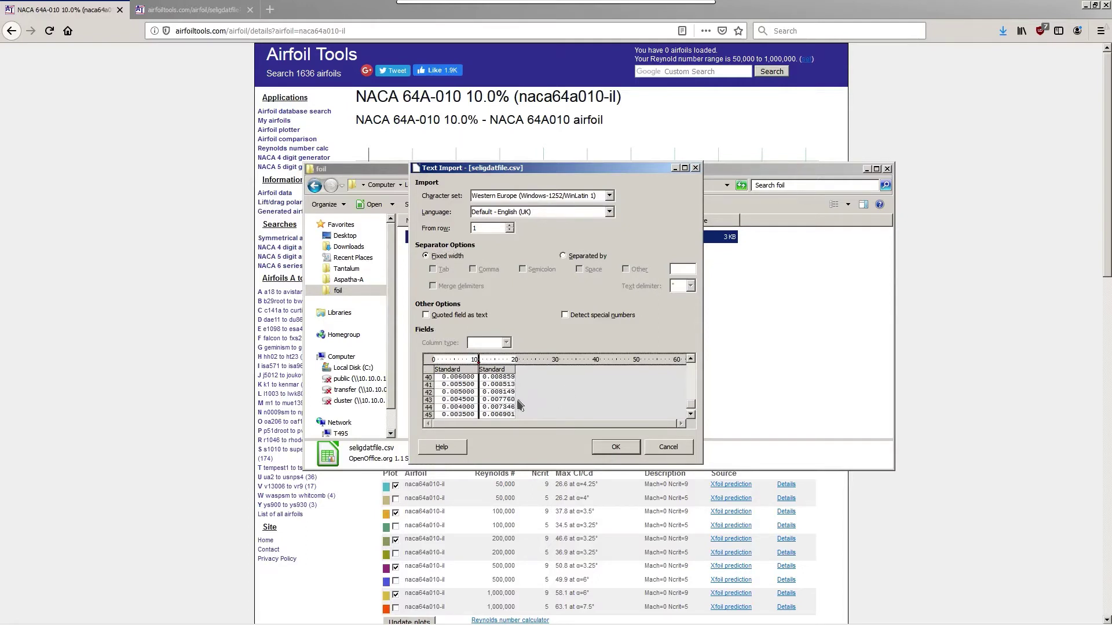
pyautogui.scroll(-10, 567, 400)
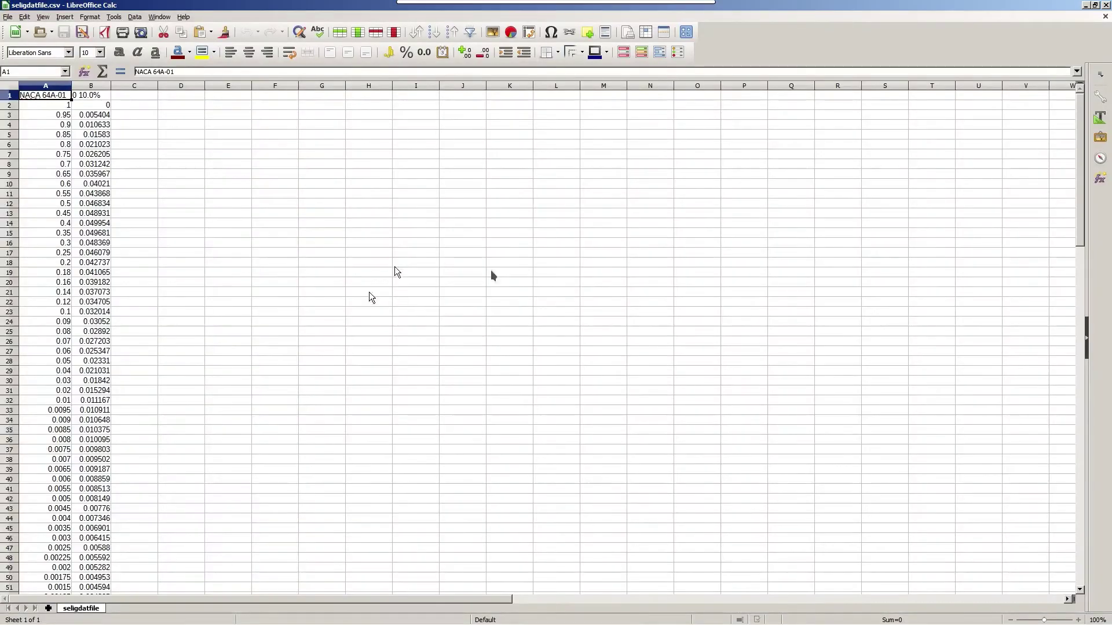
# Step: Clear the contents of row 1, which holds the airfoil name
pyautogui.moveTo(57, 106); pyautogui.dragTo(86, 442)
pyautogui.click(80, 274)
pyautogui.moveTo(45, 95); pyautogui.dragTo(91, 95)
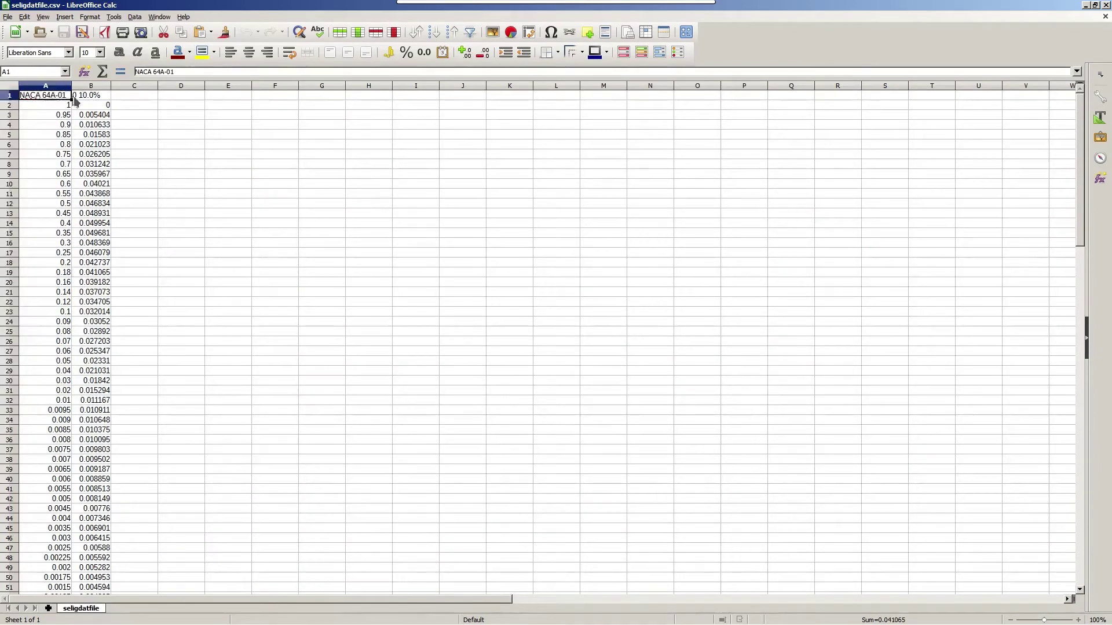
pyautogui.click(9, 95)
pyautogui.rightClick(9, 95)
pyautogui.click(64, 174)
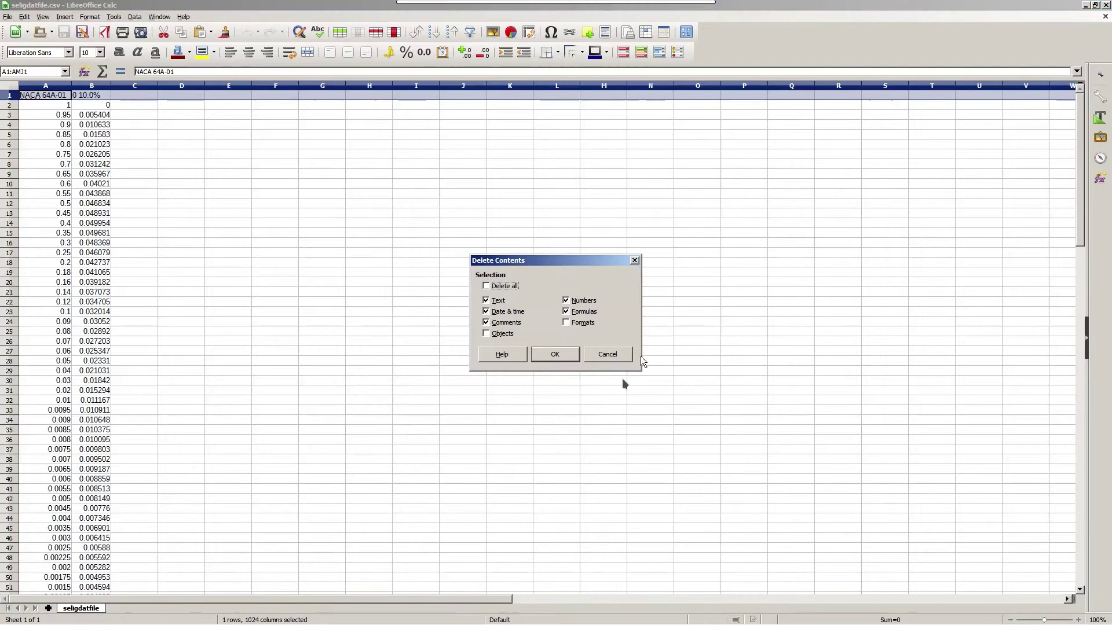
pyautogui.click(551, 354)
# Step: Delete the empty row 1 so that the coordinate data starts in the first row
pyautogui.click(240, 187)
pyautogui.click(16, 95)
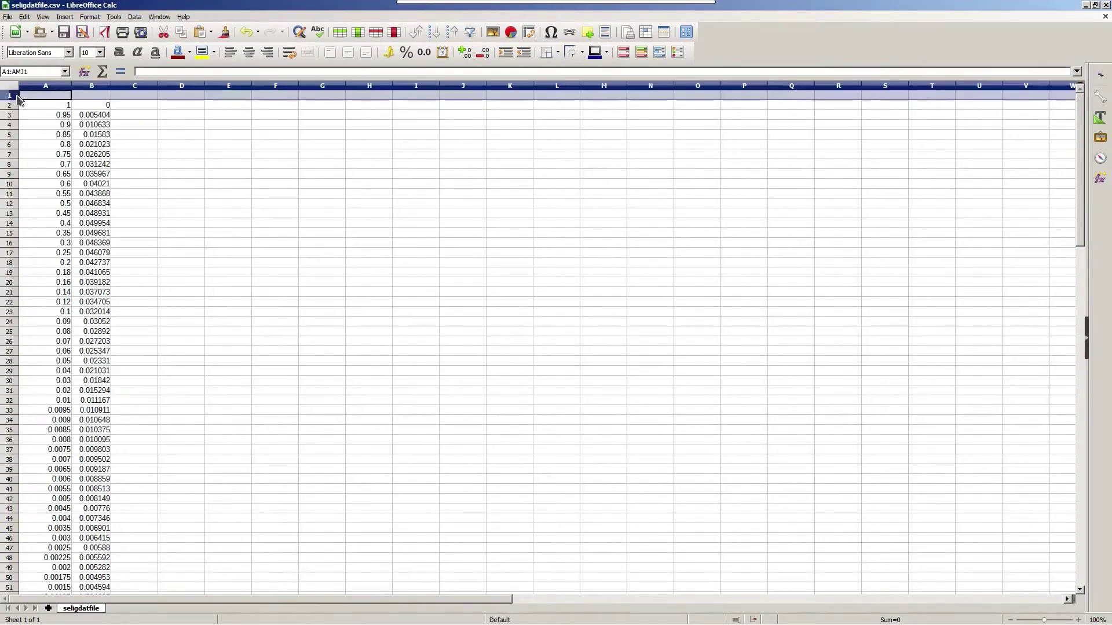
pyautogui.rightClick(16, 95)
pyautogui.click(69, 176)
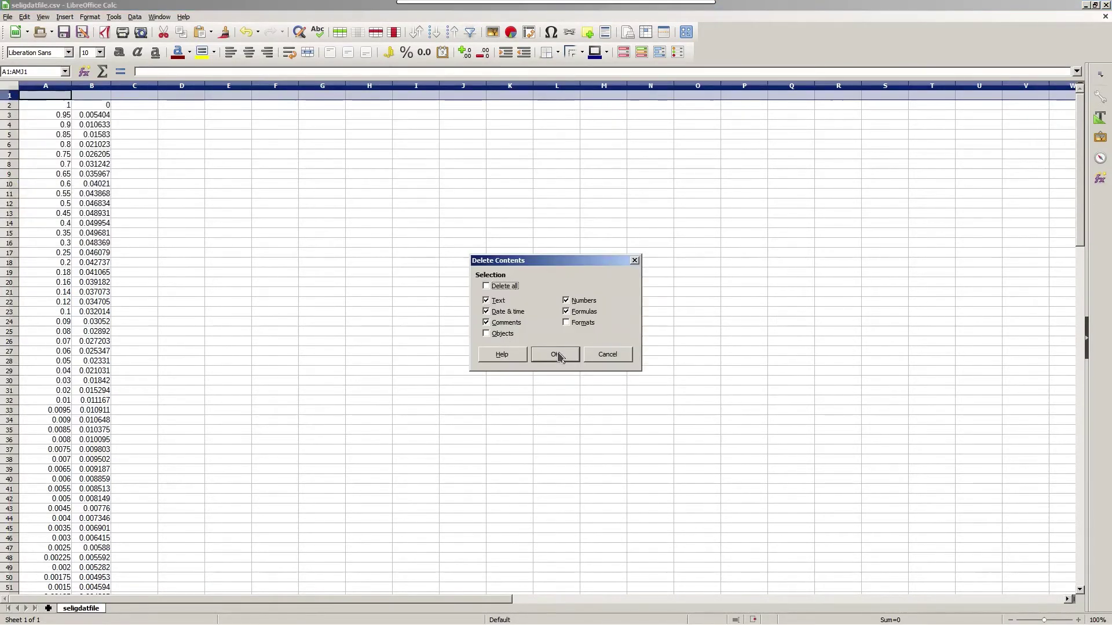
pyautogui.click(562, 355)
pyautogui.rightClick(9, 95)
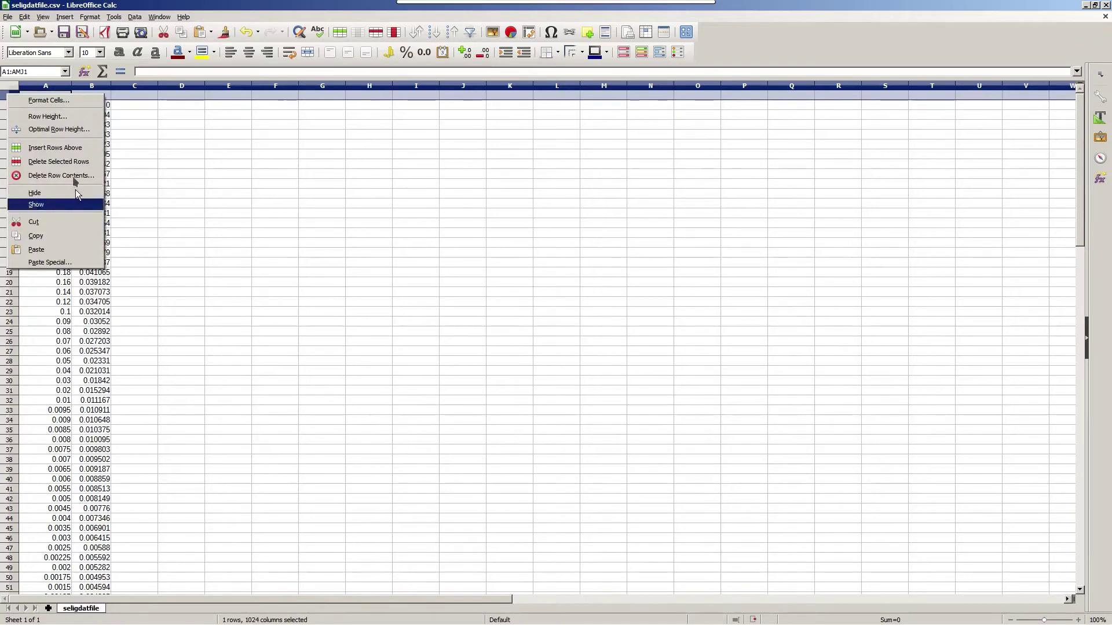
pyautogui.click(58, 156)
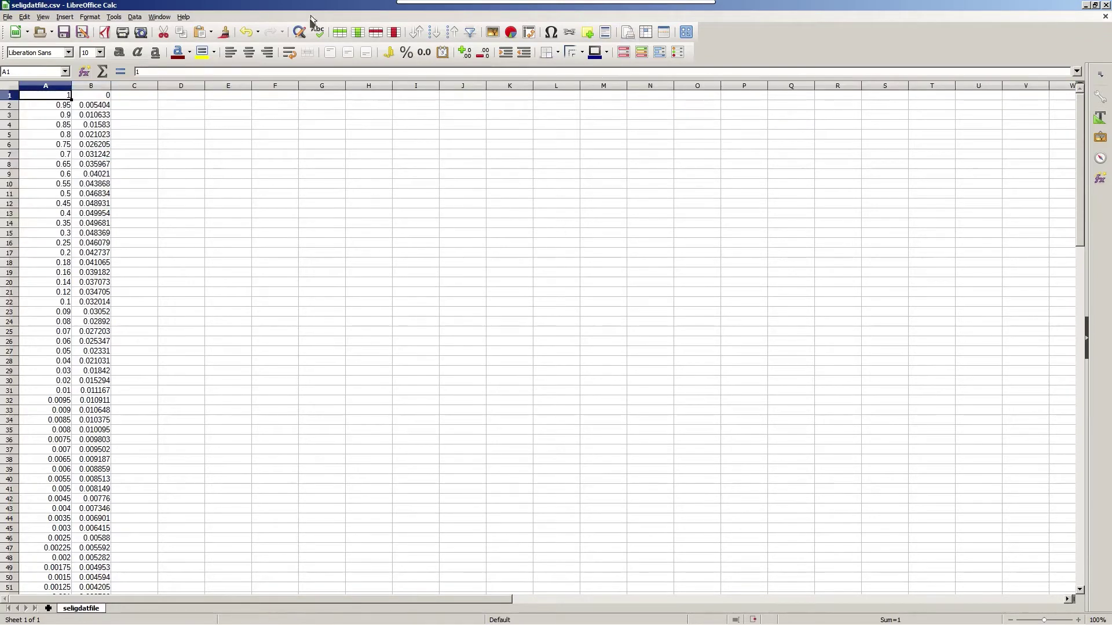
# Step: Review the X and Y coordinates down the two columns of the sheet
pyautogui.scroll(-1, 102, 229)
pyautogui.scroll(-4, 103, 229)
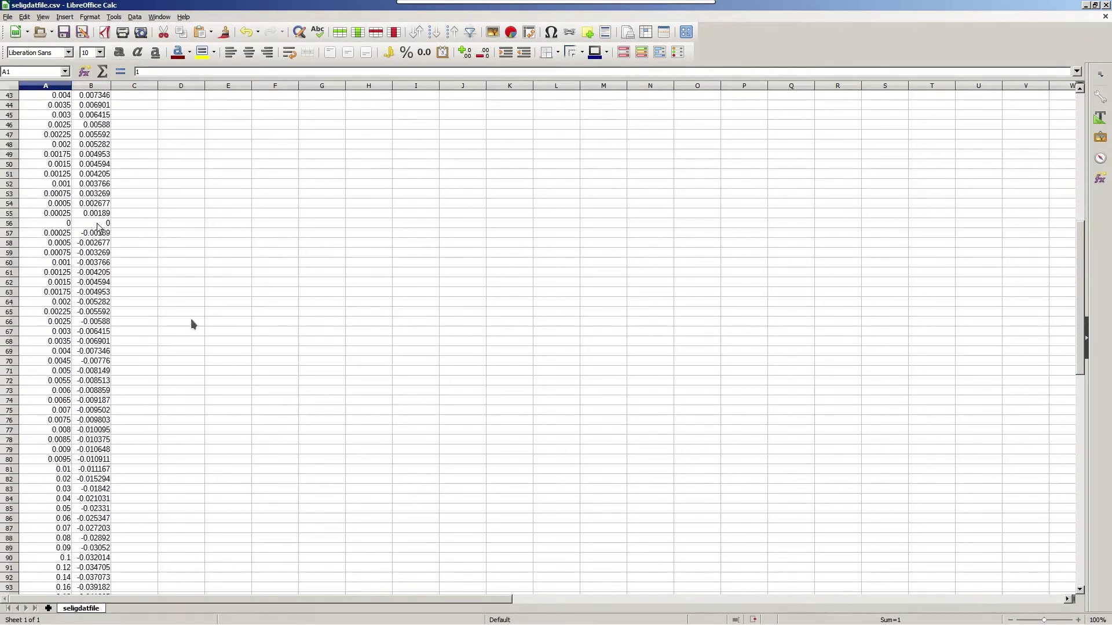
pyautogui.scroll(-3, 78, 275)
pyautogui.scroll(8, 78, 231)
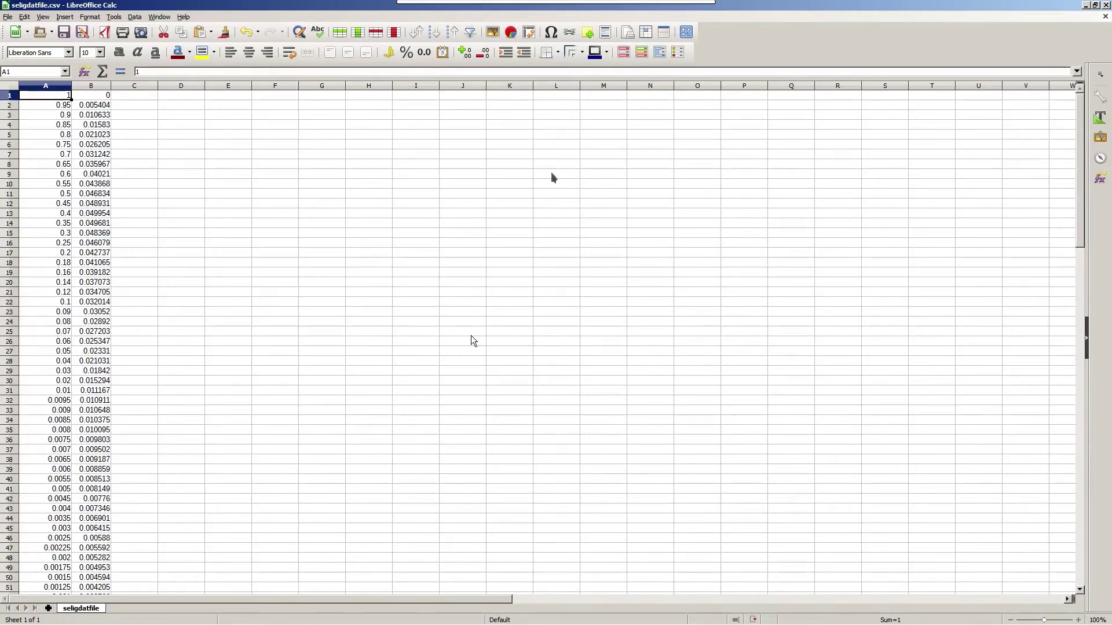
# Step: Place the spreadsheet window below the airfoil plot in the browser and compare the coordinates with the profile, marking A56:B56
pyautogui.moveTo(782, 6); pyautogui.dragTo(761, 349)
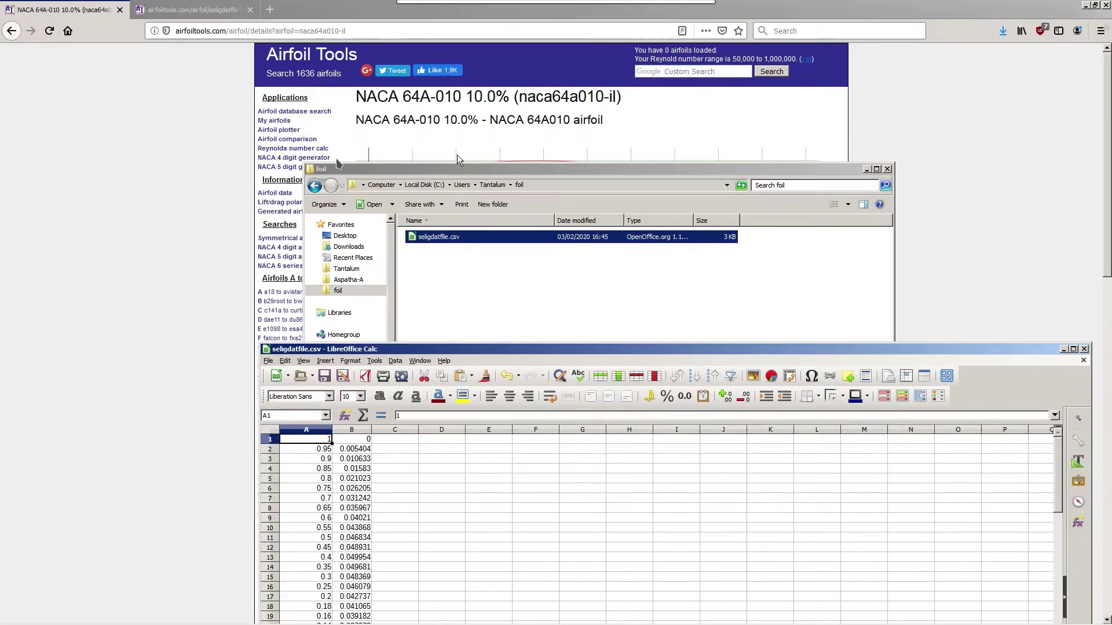
pyautogui.click(153, 158)
pyautogui.click(166, 617)
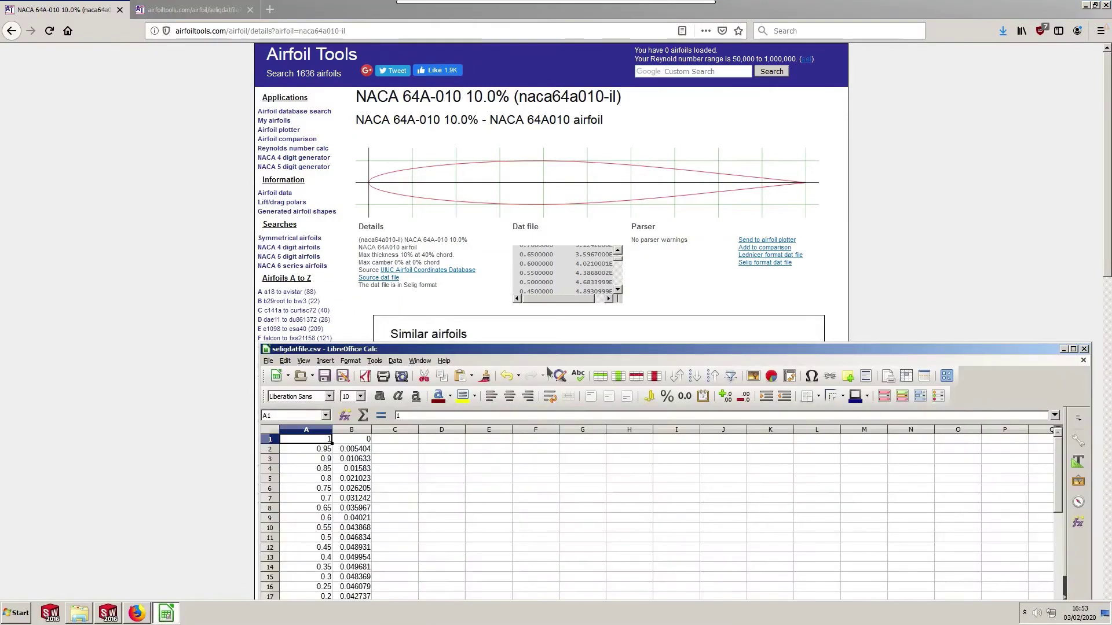
pyautogui.moveTo(757, 339); pyautogui.dragTo(757, 313)
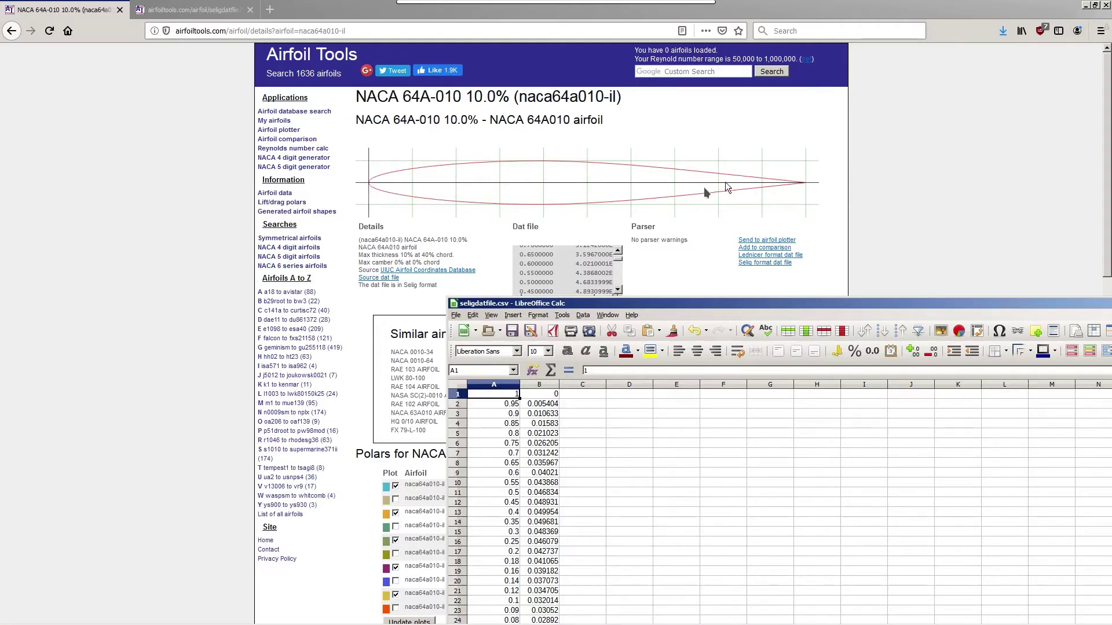
pyautogui.moveTo(751, 303); pyautogui.dragTo(720, 214)
pyautogui.scroll(-8, 472, 454)
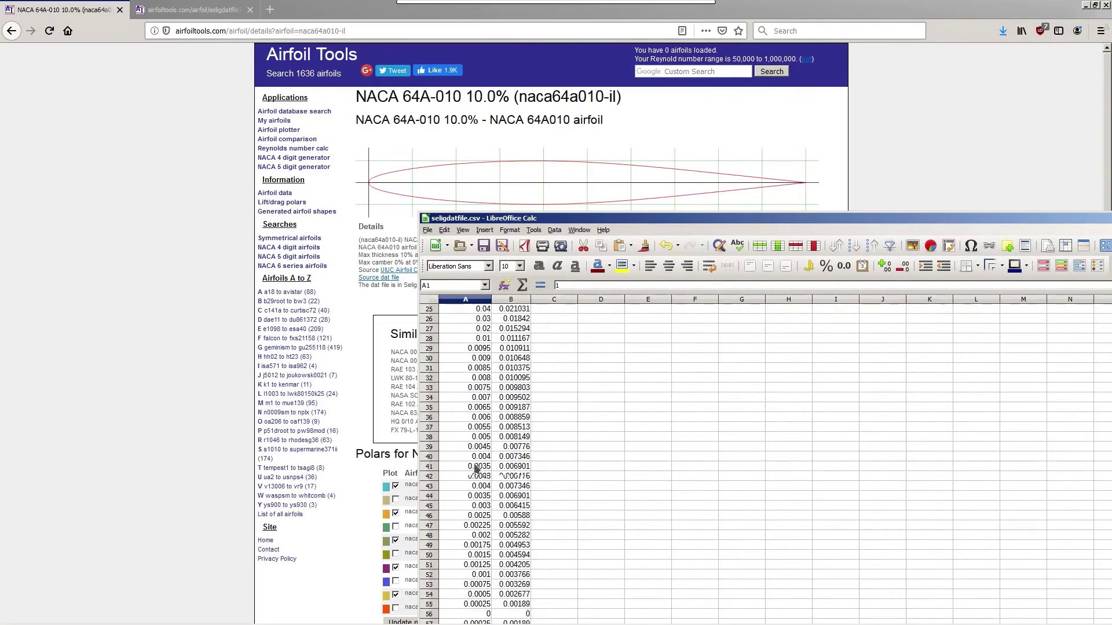
pyautogui.scroll(-3, 475, 468)
pyautogui.moveTo(485, 525); pyautogui.dragTo(521, 527)
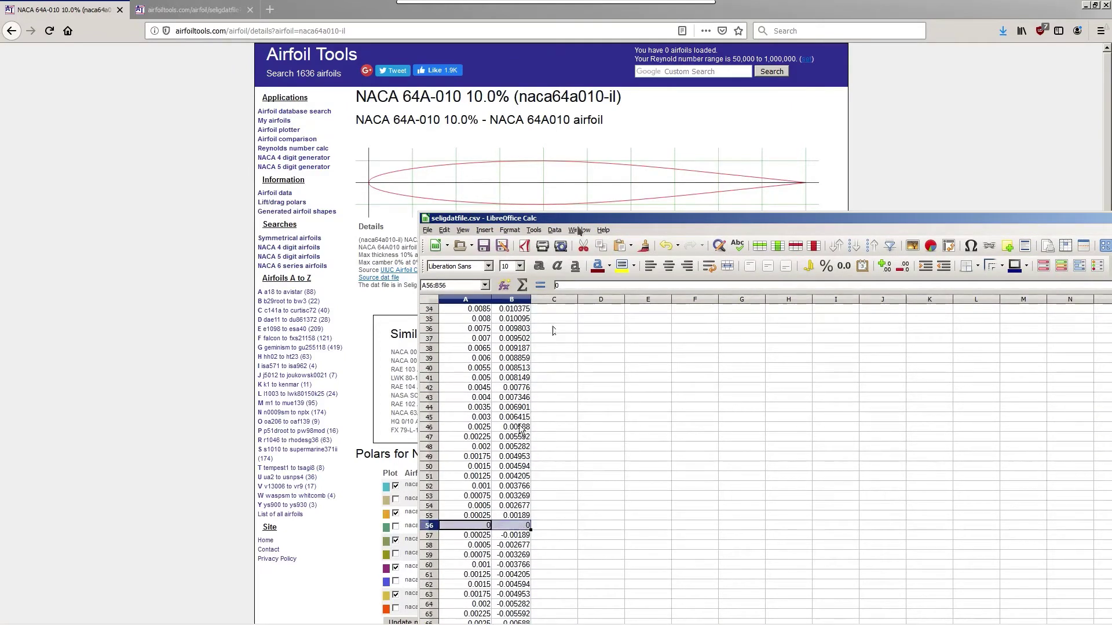
pyautogui.moveTo(476, 220); pyautogui.dragTo(543, 213)
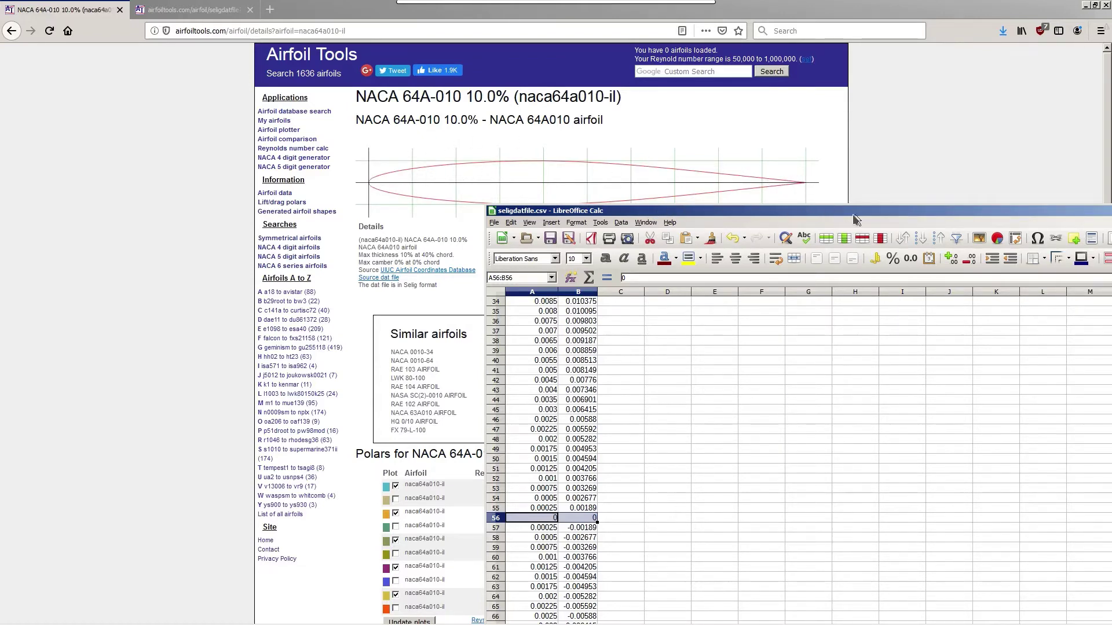
# Step: Maximize the spreadsheet window and examine the Y values above and below row 56, ending with cell C1 selected
pyautogui.moveTo(856, 212); pyautogui.dragTo(544, 124)
pyautogui.press('super+Up')
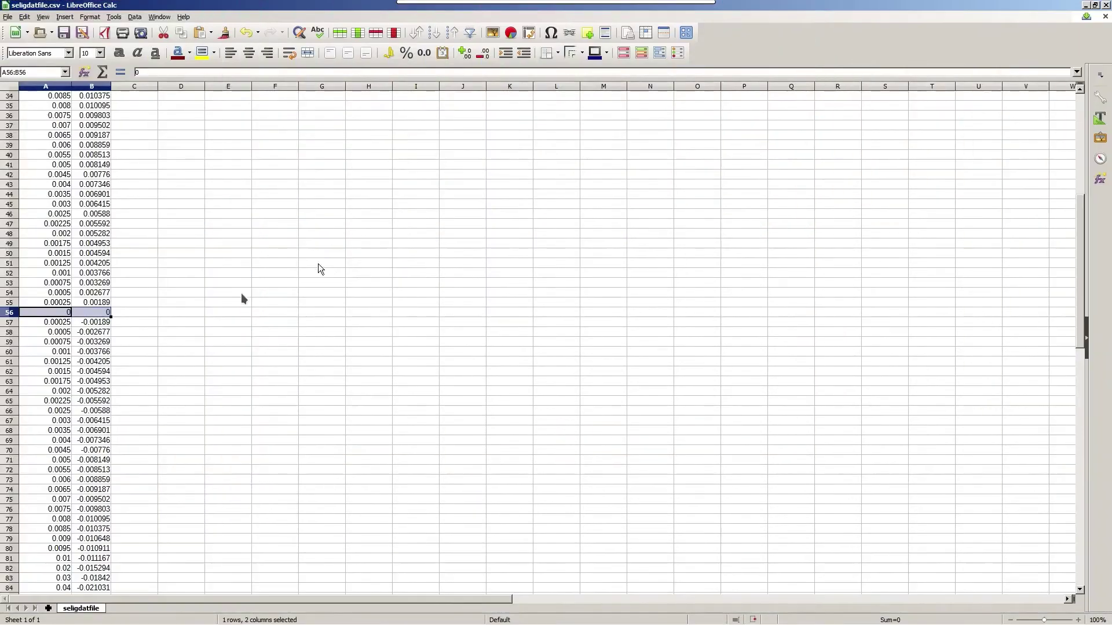
pyautogui.click(100, 312)
pyautogui.scroll(4, 103, 347)
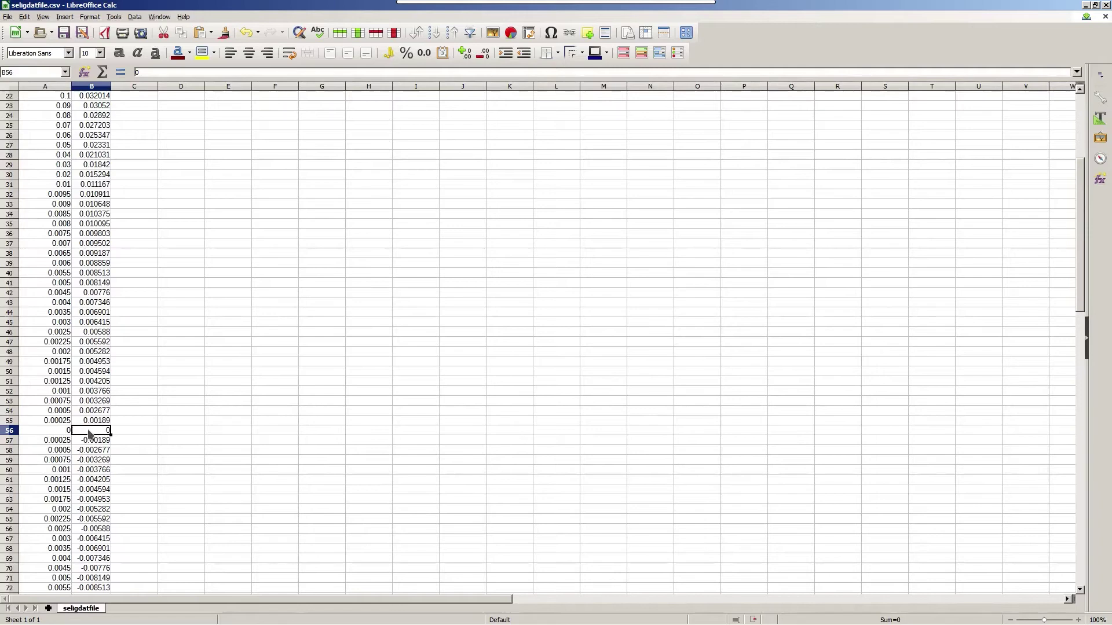
pyautogui.moveTo(92, 433); pyautogui.dragTo(87, 170)
pyautogui.moveTo(86, 441); pyautogui.dragTo(96, 532)
pyautogui.click(98, 491)
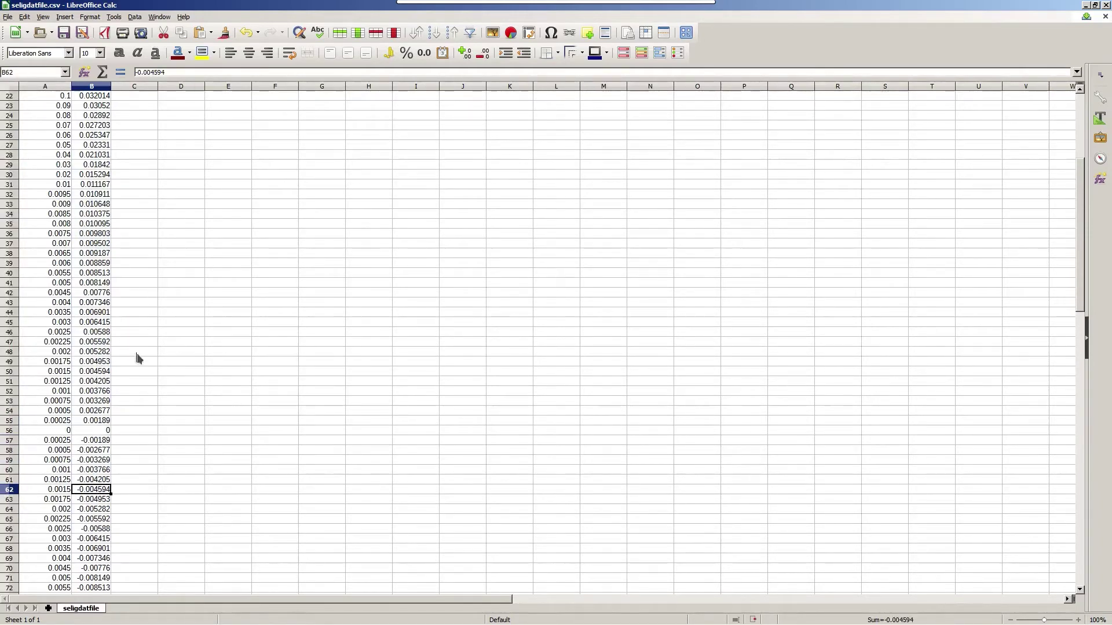
pyautogui.scroll(7, 137, 354)
pyautogui.click(134, 97)
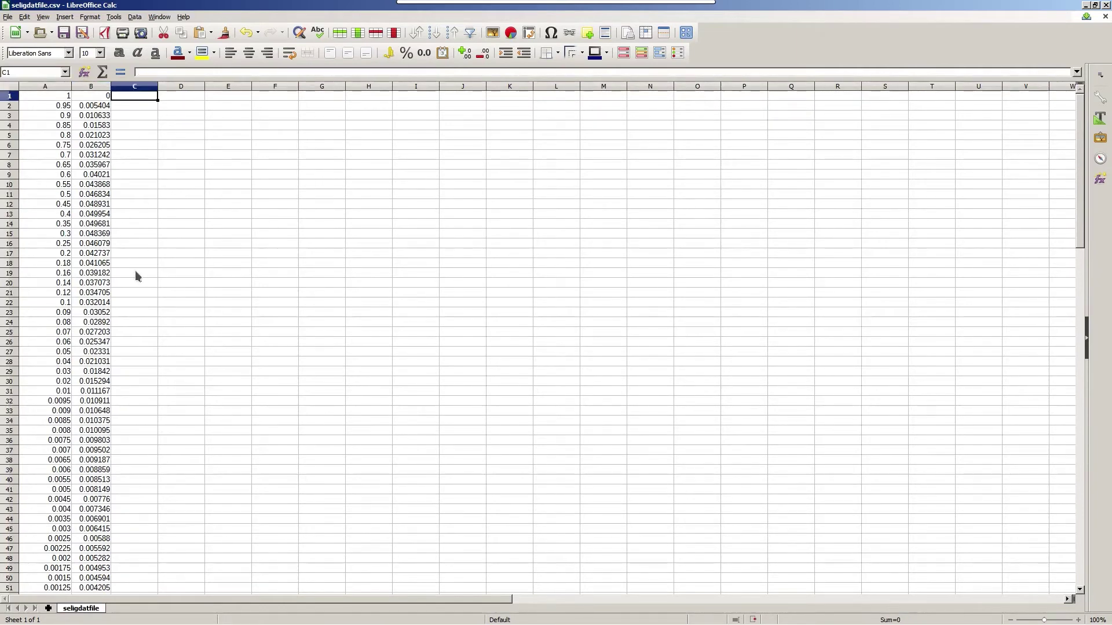
# Step: Fill C1:C111 with 0 as the Z coordinate of every point and select the whole data range A1:C111
pyautogui.write('0')
pyautogui.press('Return')
pyautogui.write('0')
pyautogui.press('Return')
pyautogui.moveTo(139, 95); pyautogui.dragTo(143, 536)
pyautogui.scroll(20, 171, 484)
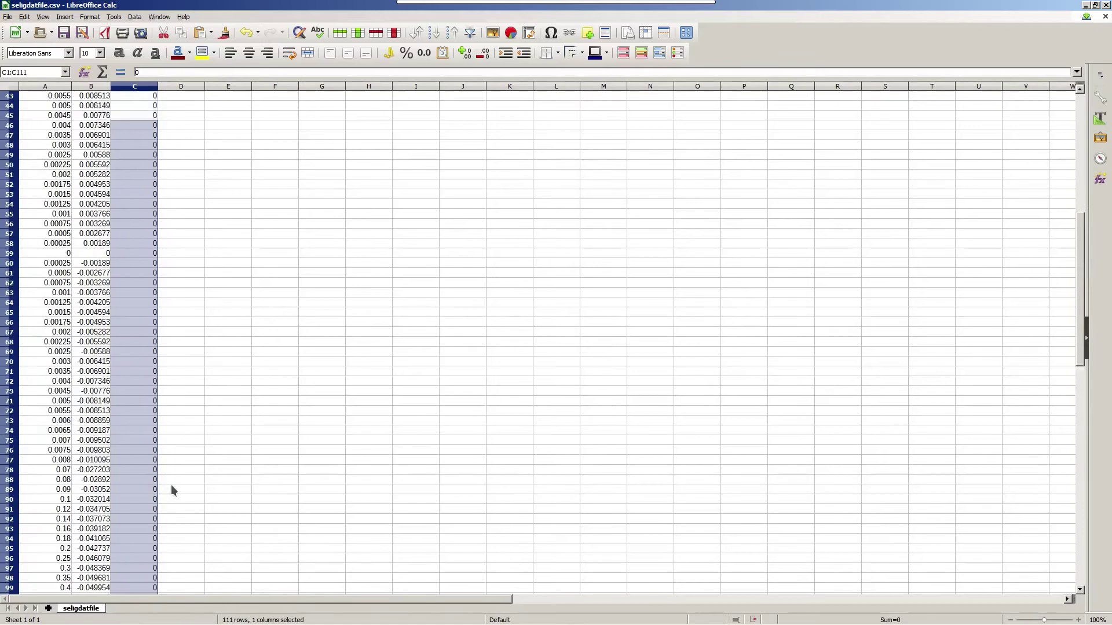
pyautogui.click(176, 460)
pyautogui.scroll(-16, 187, 417)
pyautogui.scroll(-6, 162, 470)
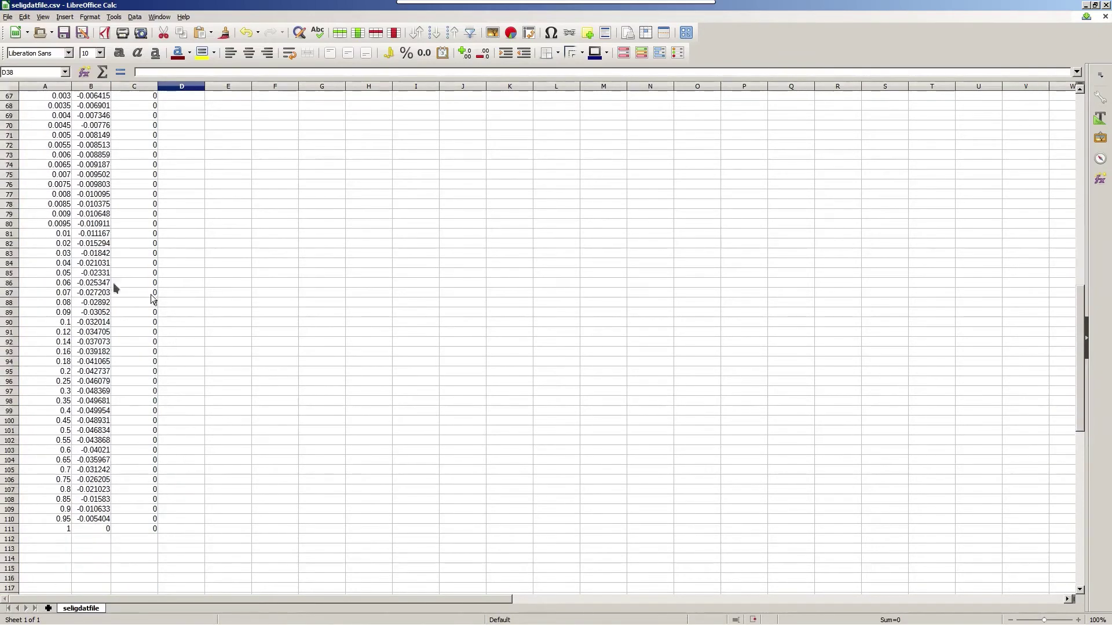
pyautogui.moveTo(132, 529); pyautogui.dragTo(13, 47)
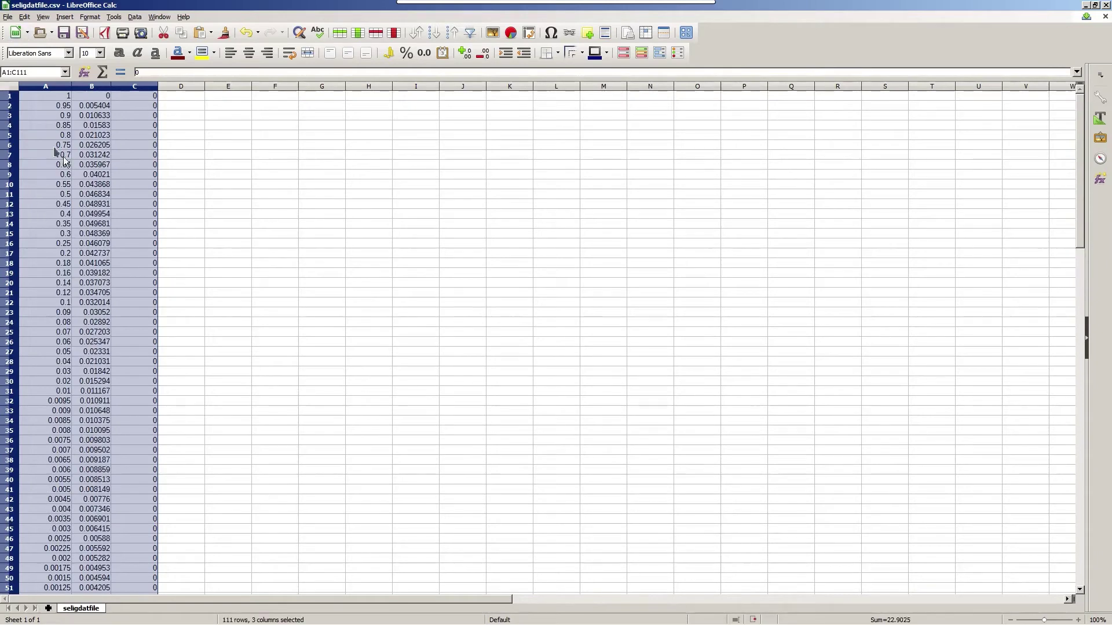
pyautogui.click(12, 16)
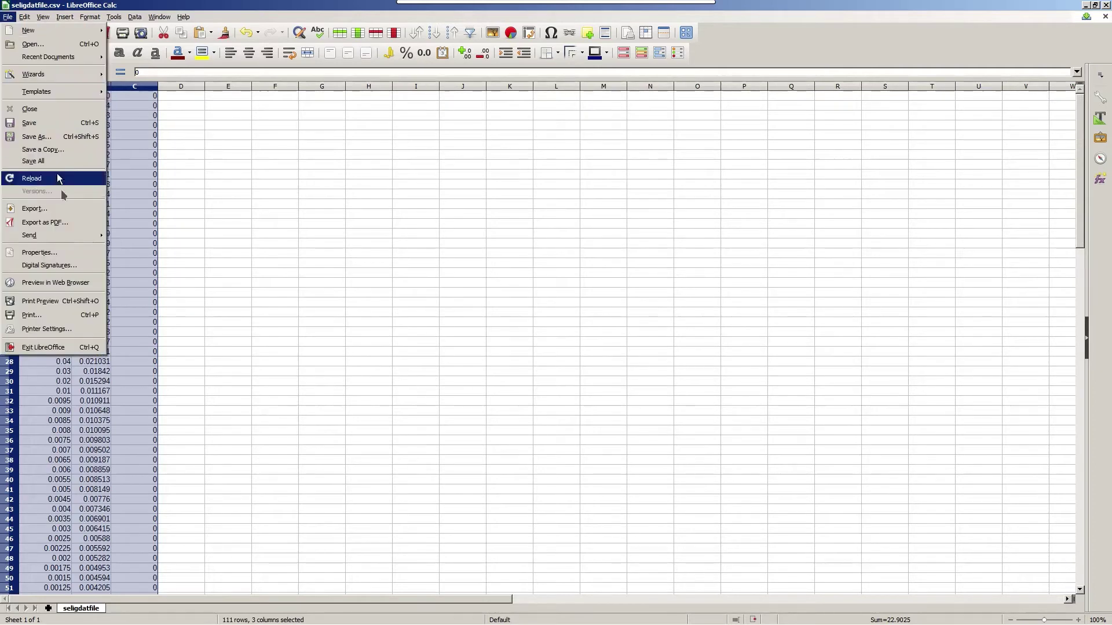
pyautogui.click(60, 209)
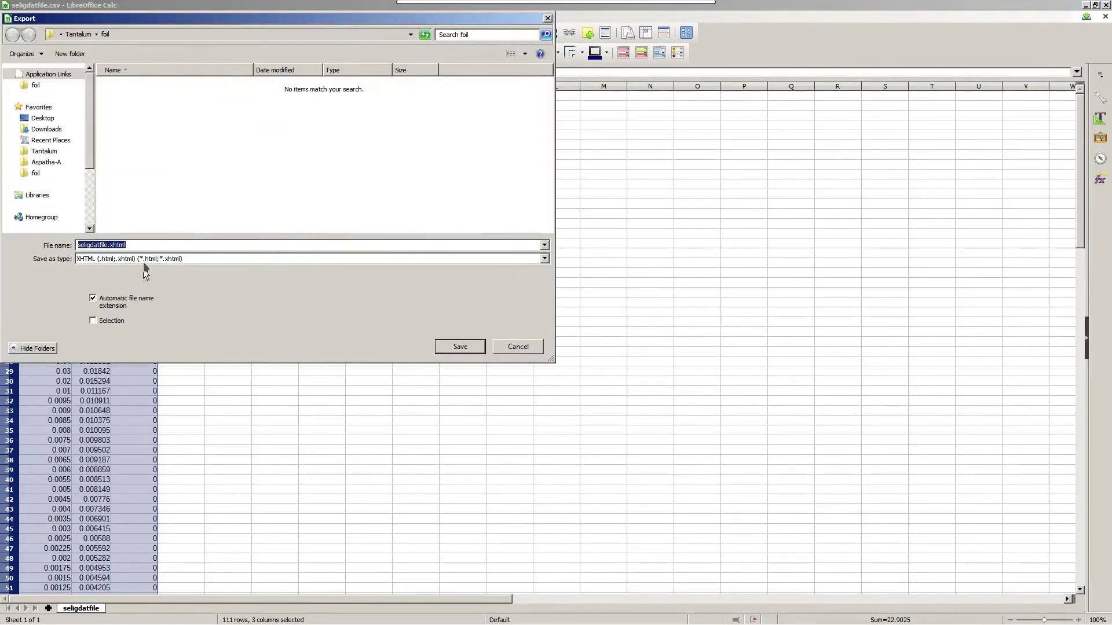
pyautogui.click(504, 345)
# Step: Begin saving the sheet under a new name as Text CSV, with editing of the filter settings enabled
pyautogui.click(8, 17)
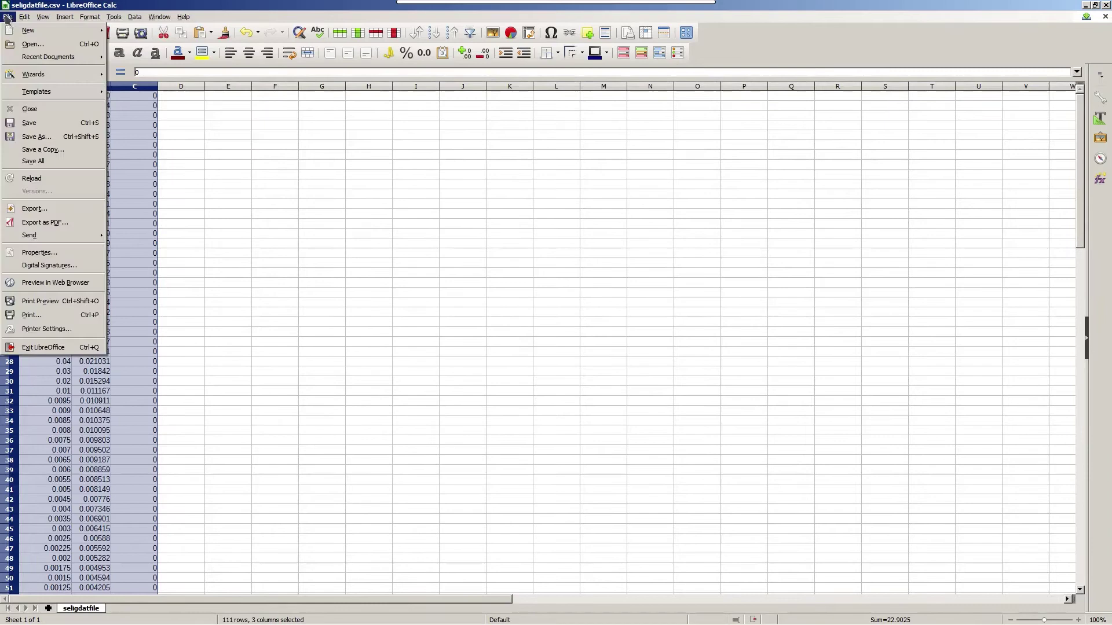
pyautogui.click(66, 141)
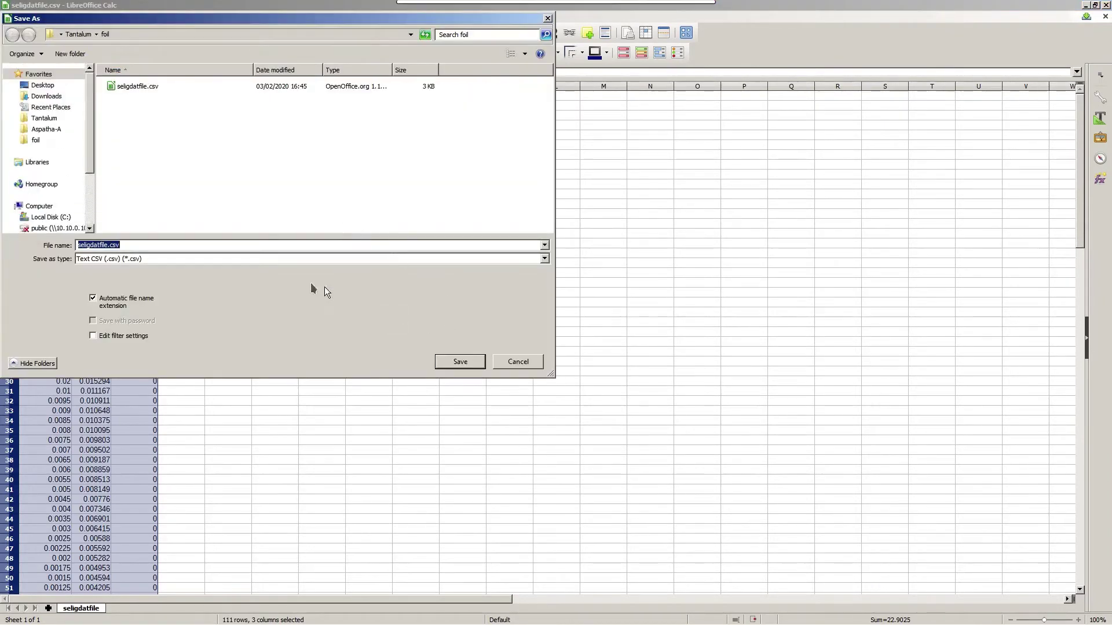
pyautogui.click(93, 336)
# Step: Switch to the Firefox page of the airfoil and copy the name "NACA 64A-010" from its heading
pyautogui.moveTo(170, 620)
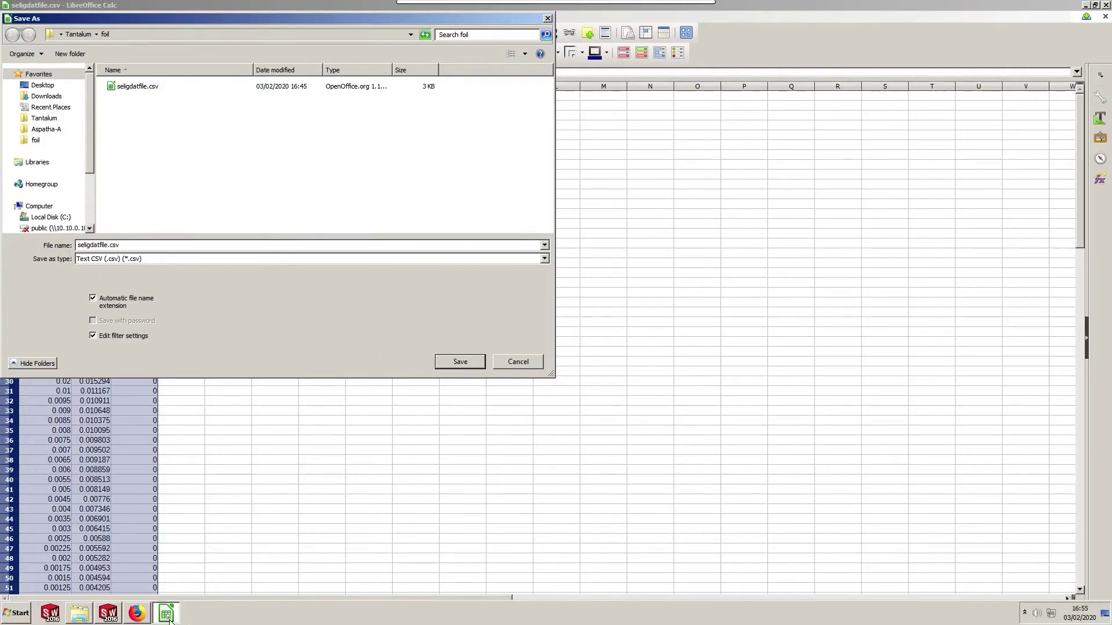
pyautogui.click(137, 614)
pyautogui.moveTo(356, 96); pyautogui.dragTo(464, 98)
pyautogui.rightClick(457, 100)
pyautogui.click(471, 104)
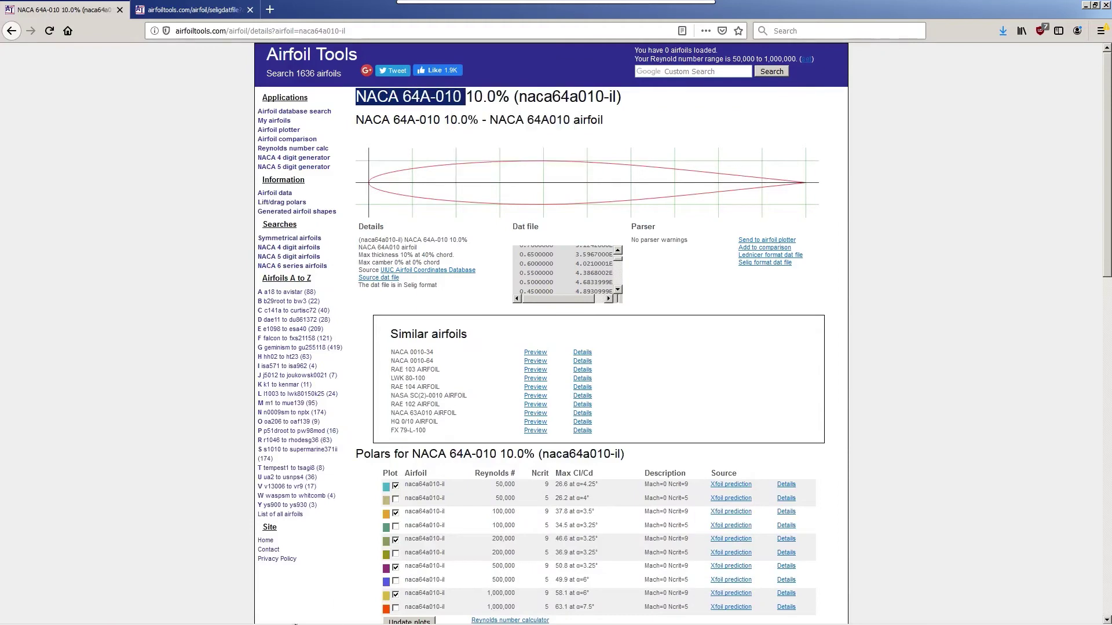
# Step: Return to LibreOffice Calc and save the sheet in the foil folder as NACA 64A-010.CSV
pyautogui.click(157, 618)
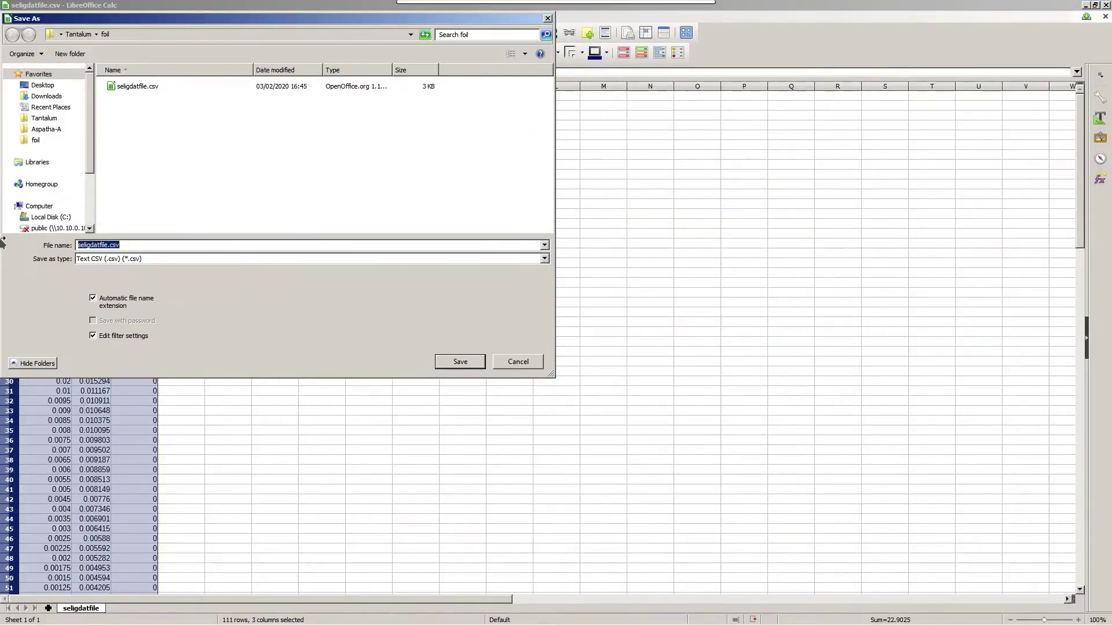
pyautogui.write('.csv')
pyautogui.press('BackSpace')
pyautogui.press('BackSpace')
pyautogui.press('BackSpace')
pyautogui.write('CSV')
pyautogui.click(459, 362)
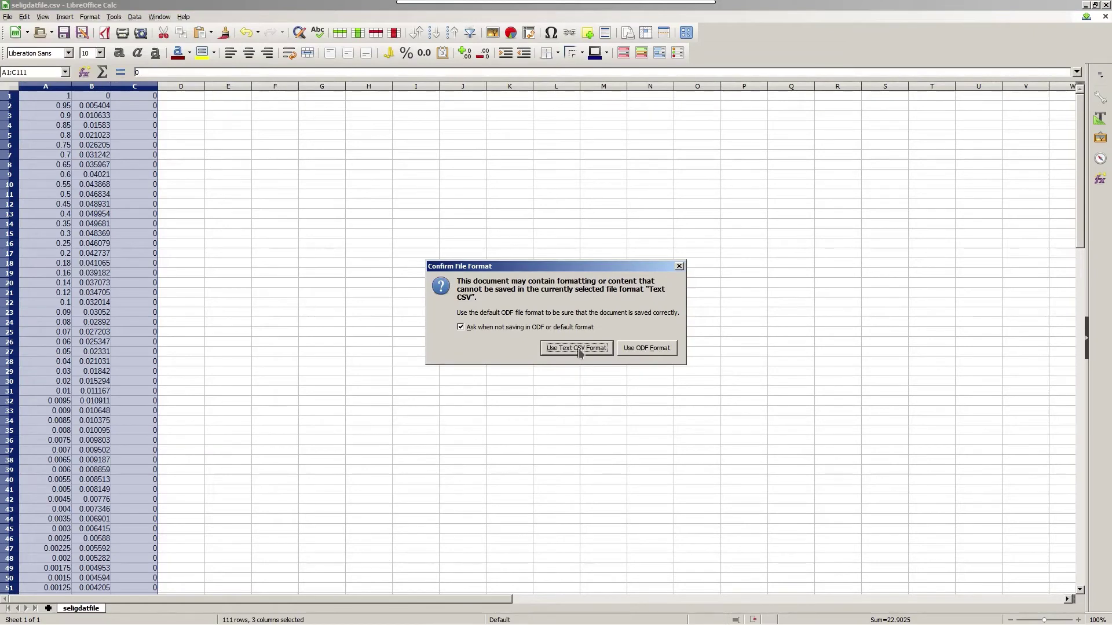
# Step: Keep the Text CSV format and export the data with {Tab} as the field delimiter
pyautogui.click(577, 348)
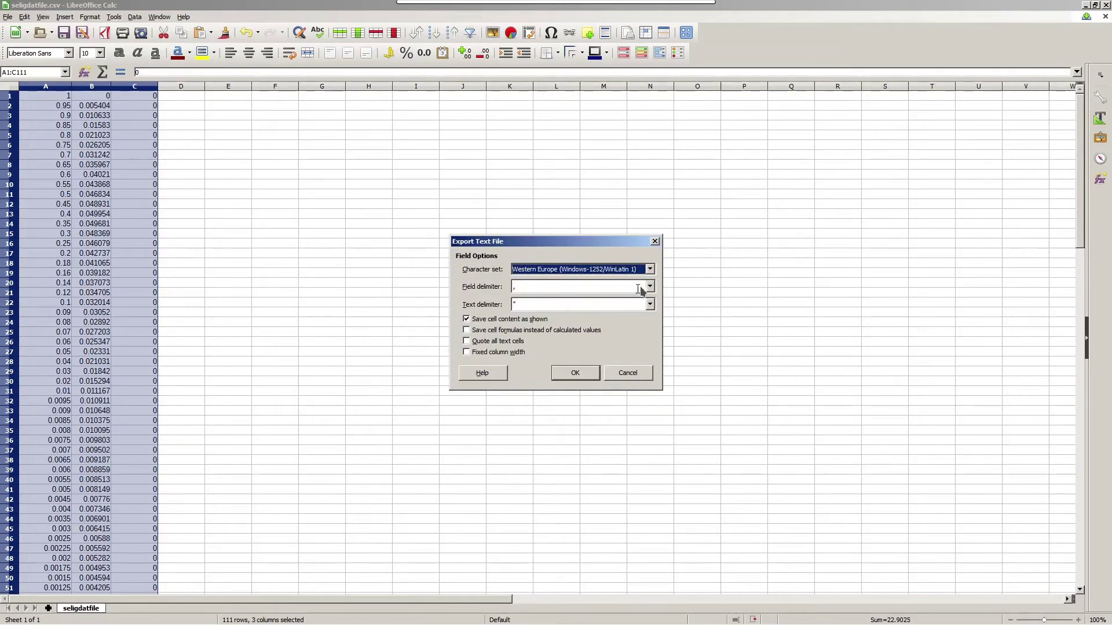
pyautogui.click(650, 286)
pyautogui.click(553, 318)
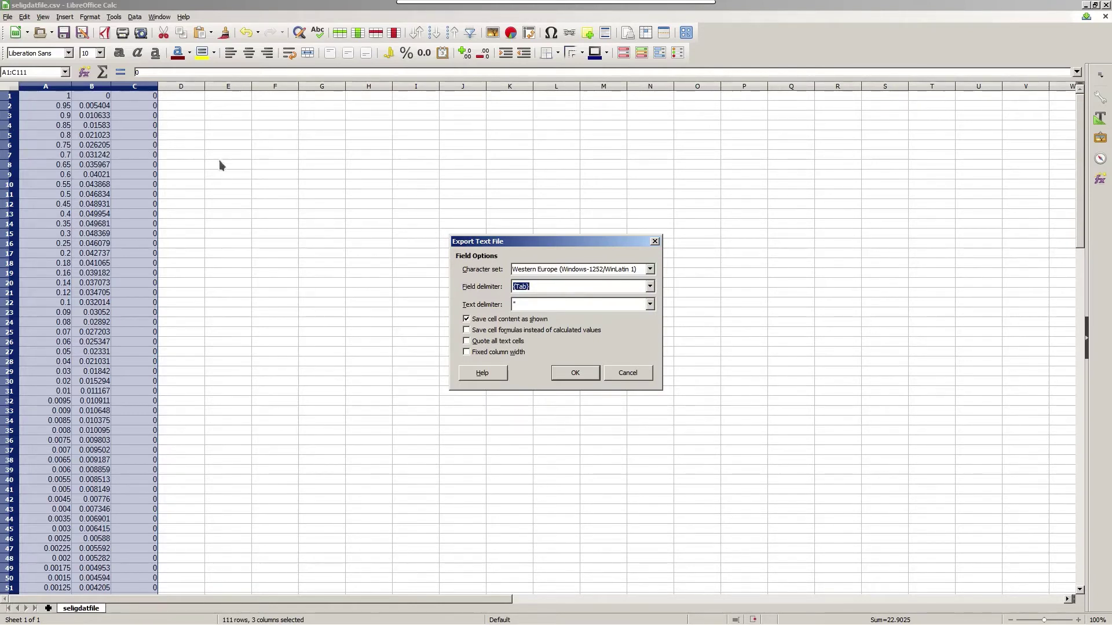
pyautogui.click(573, 373)
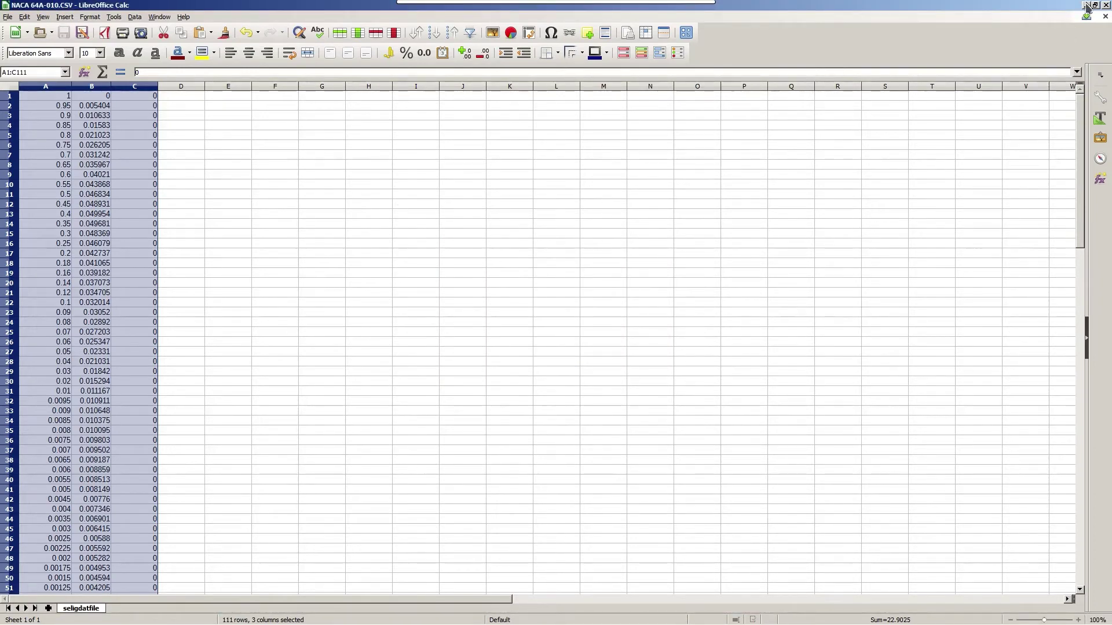
# Step: Leave the spreadsheet, bring SOLIDWORKS to the front and show the foil folder in the file explorer
pyautogui.hotkey('alt', 'Tab')
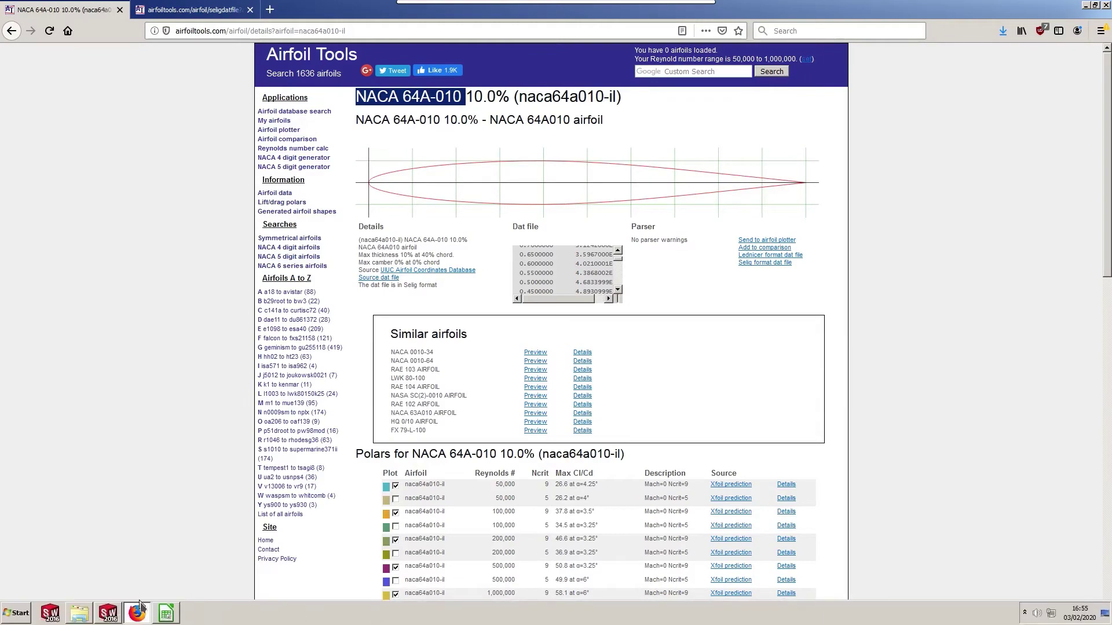
pyautogui.click(167, 614)
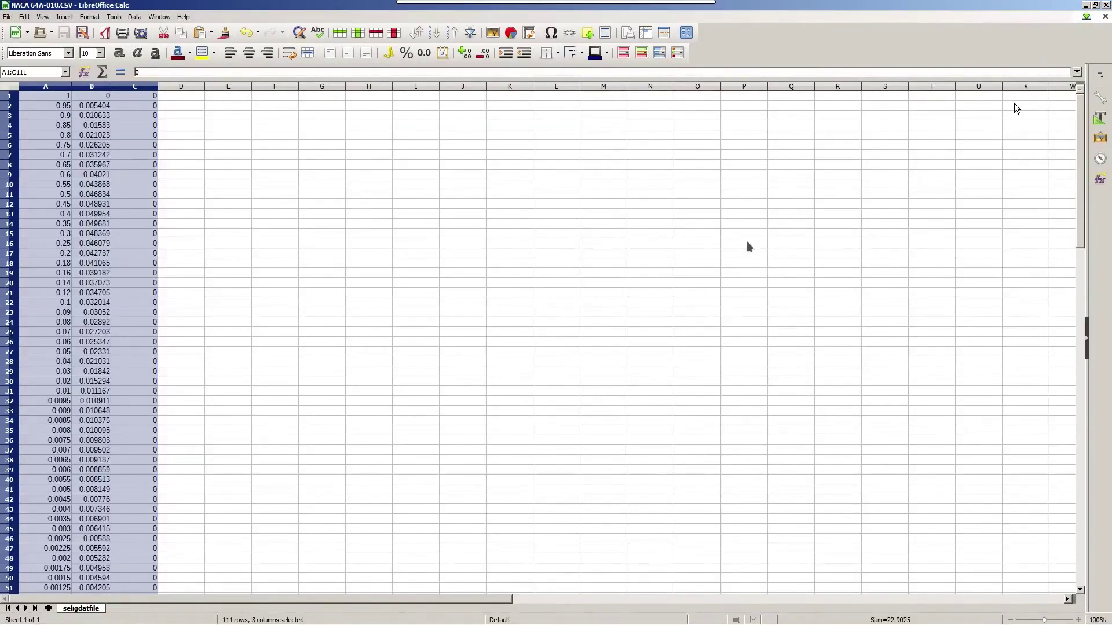
pyautogui.hotkey('alt', 'Tab')
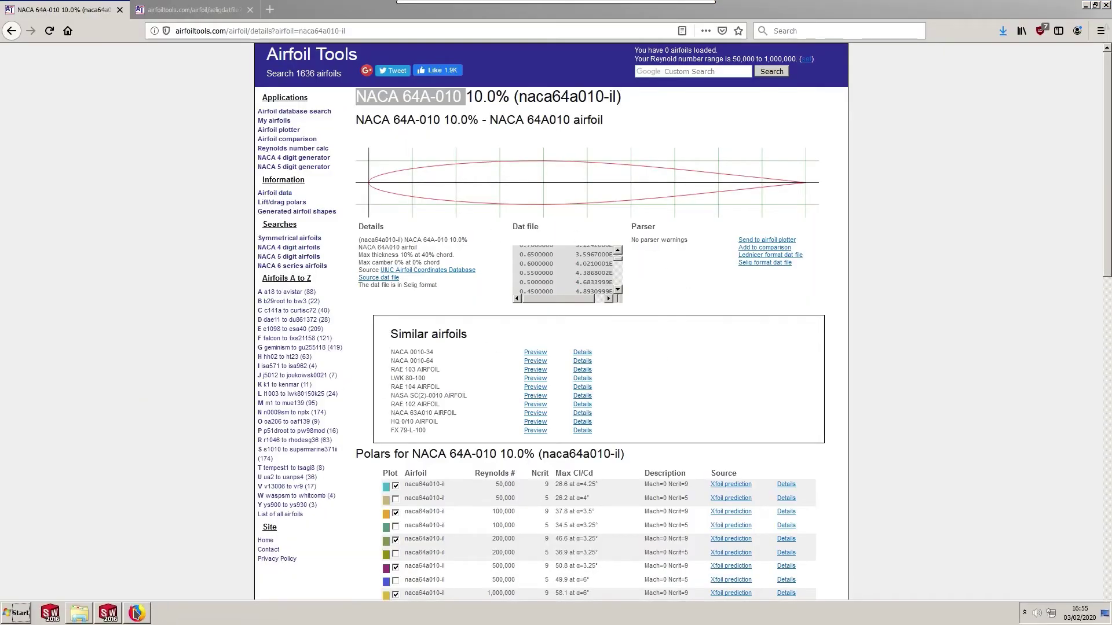
pyautogui.click(108, 614)
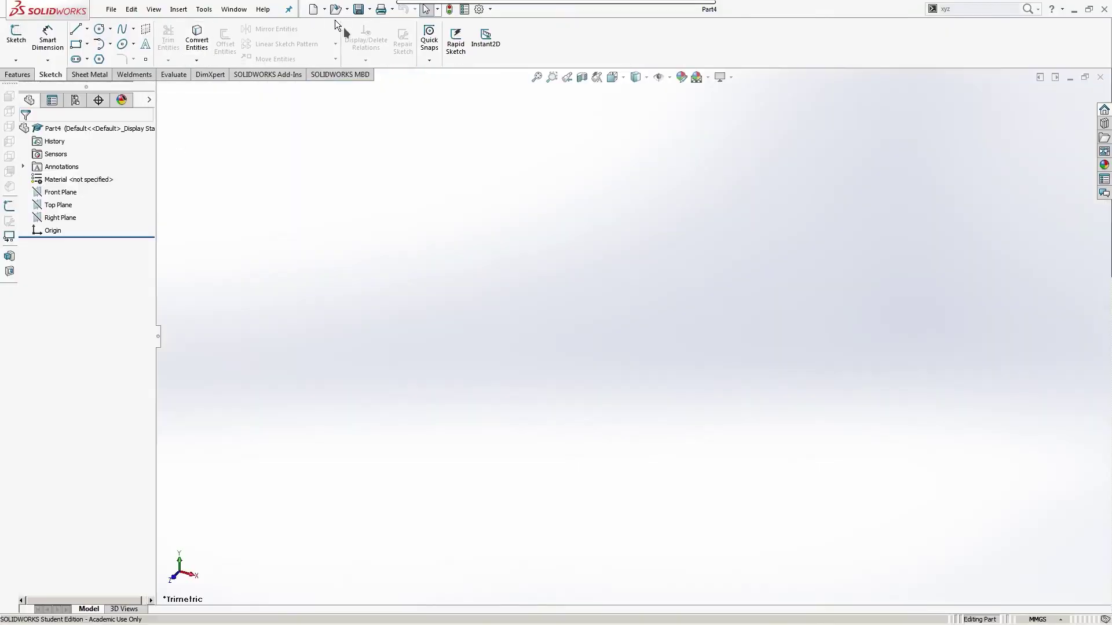
pyautogui.click(80, 613)
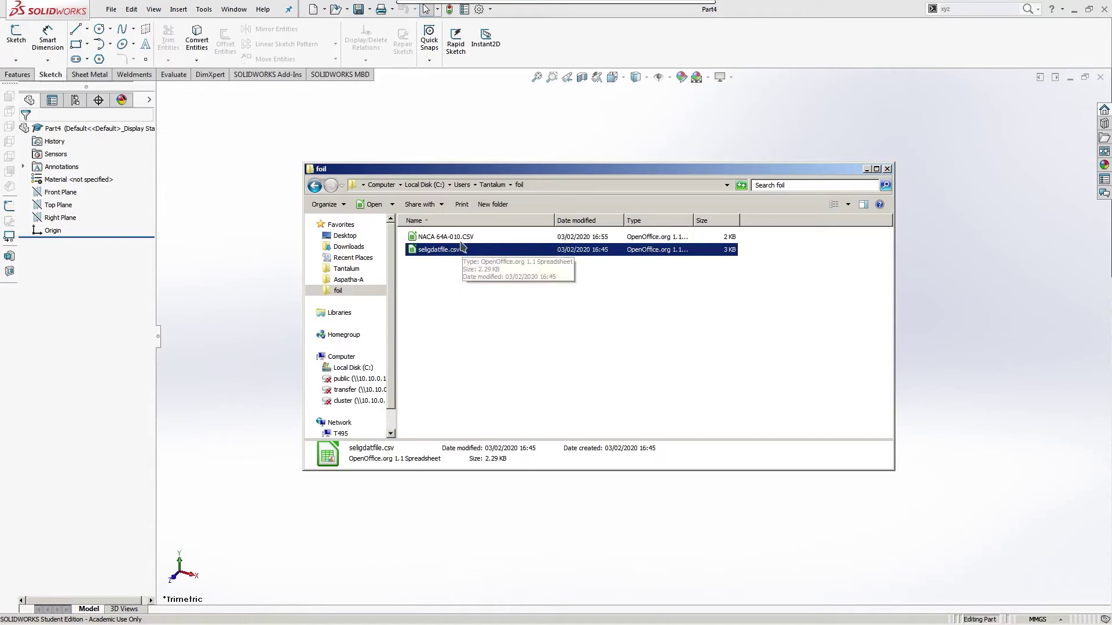
# Step: Rename NACA 64A-010.CSV to NACA 64A-010.TXT and accept the change of file extension
pyautogui.press('Up')
pyautogui.press('F2')
pyautogui.press('End')
pyautogui.press('BackSpace')
pyautogui.press('BackSpace')
pyautogui.press('BackSpace')
pyautogui.press('BackSpace')
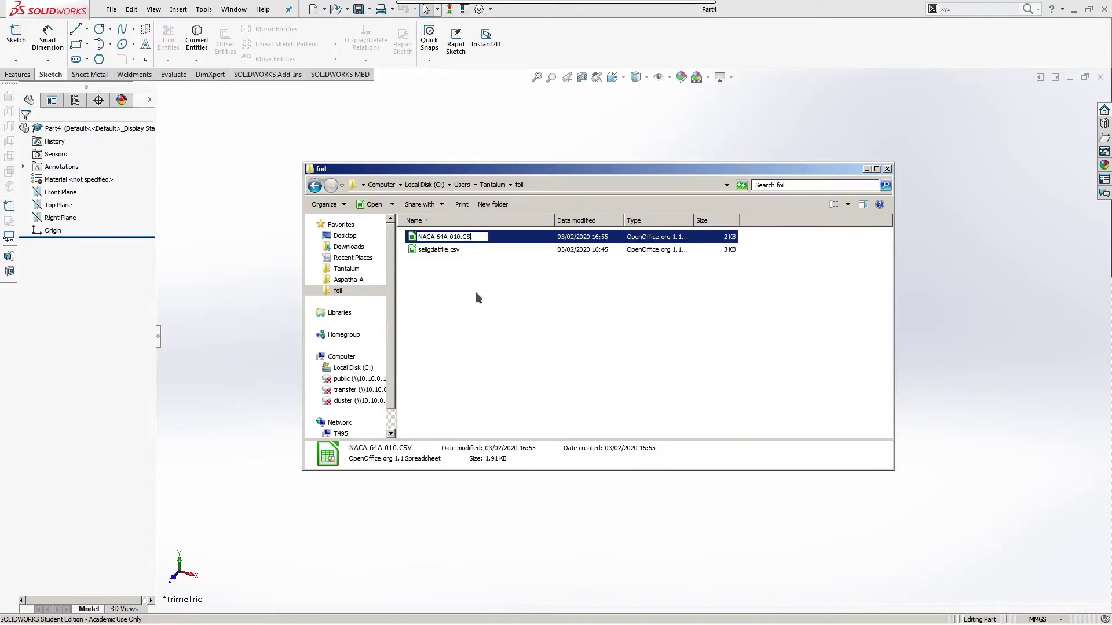
pyautogui.write('.TXT')
pyautogui.press('Return')
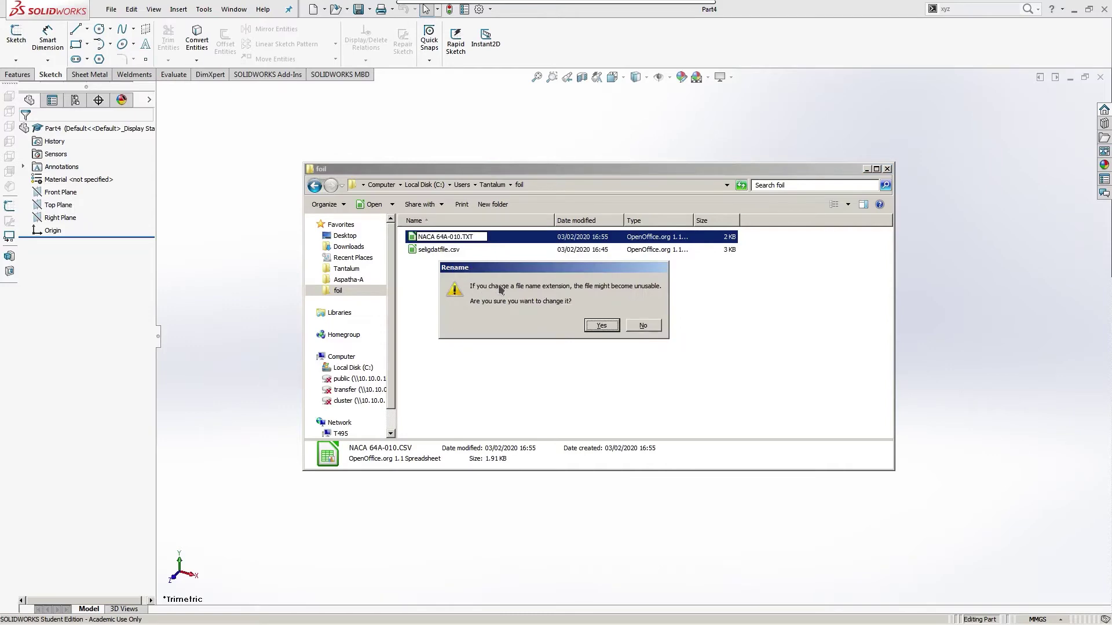
pyautogui.press('Return')
# Step: Open NACA 64A-010.TXT, check its three coordinate columns from the first to the last row, and close the file and folder
pyautogui.doubleClick(455, 239)
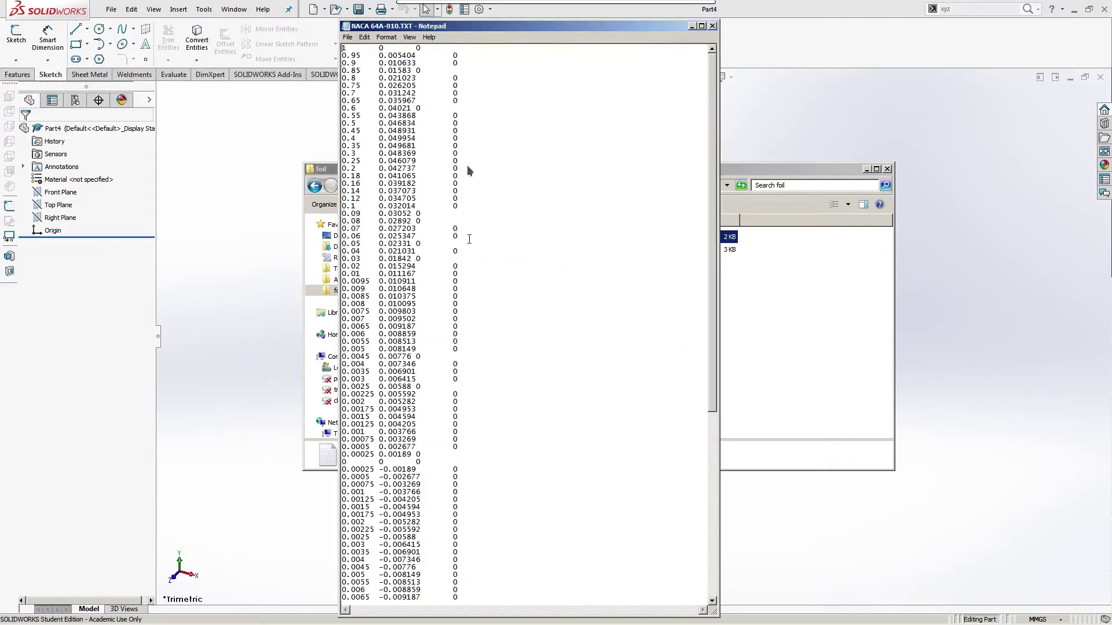
pyautogui.moveTo(470, 80); pyautogui.dragTo(509, 495)
pyautogui.click(509, 496)
pyautogui.scroll(-7, 520, 427)
pyautogui.scroll(-6, 520, 426)
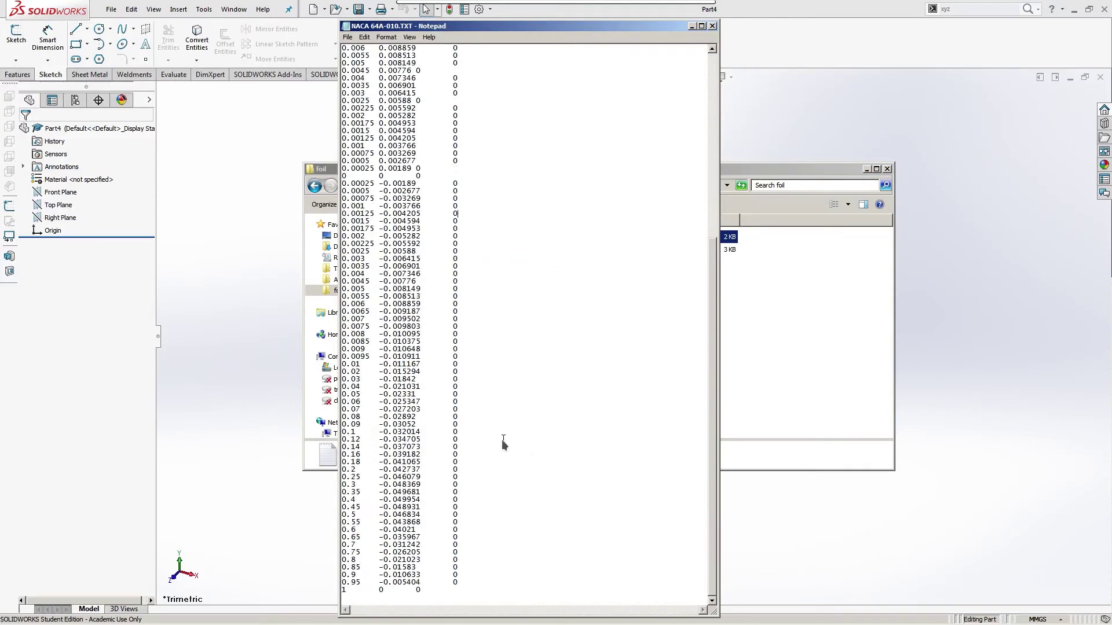
pyautogui.scroll(13, 516, 280)
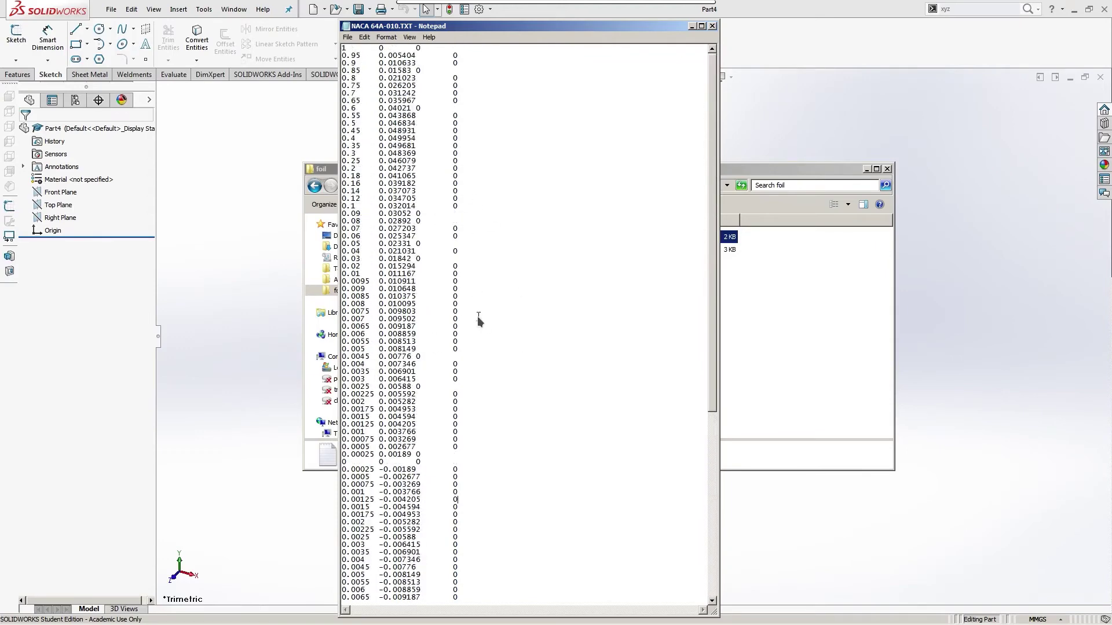
pyautogui.click(713, 26)
pyautogui.hotkey('alt', 'F4')
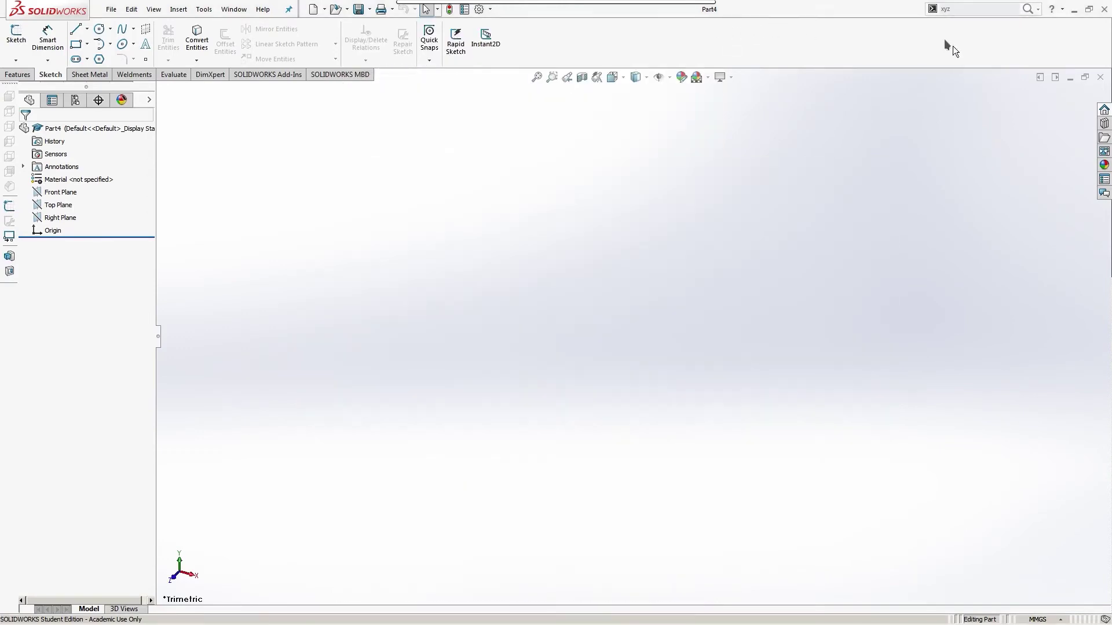
# Step: Create a Curve Through XYZ Points in the part from the text file NACA 64A-010.TXT
pyautogui.click(1028, 10)
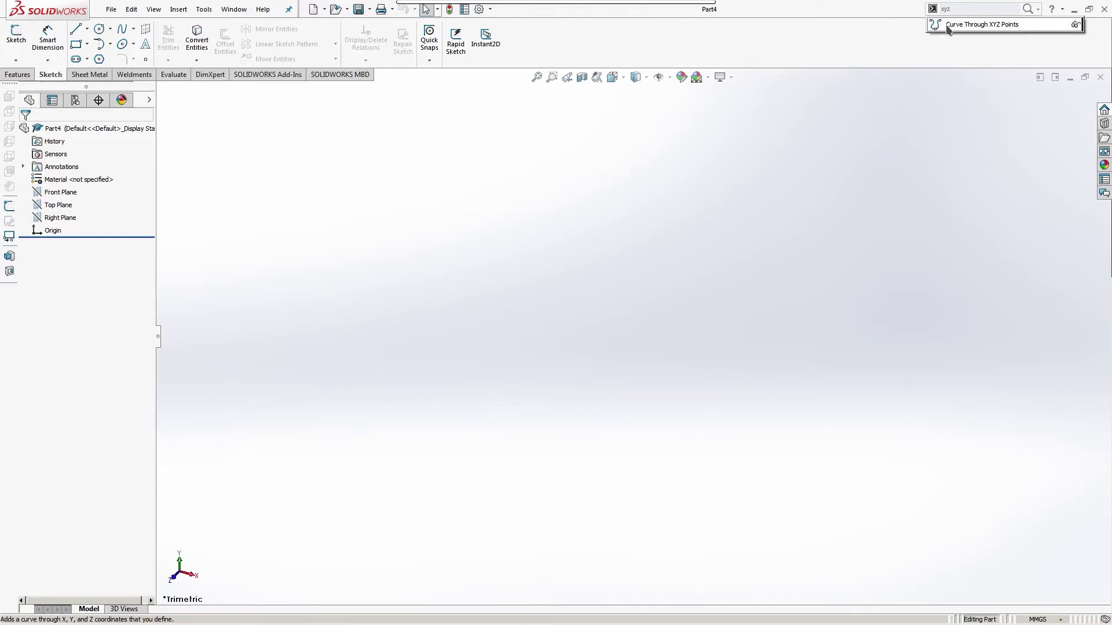
pyautogui.click(979, 25)
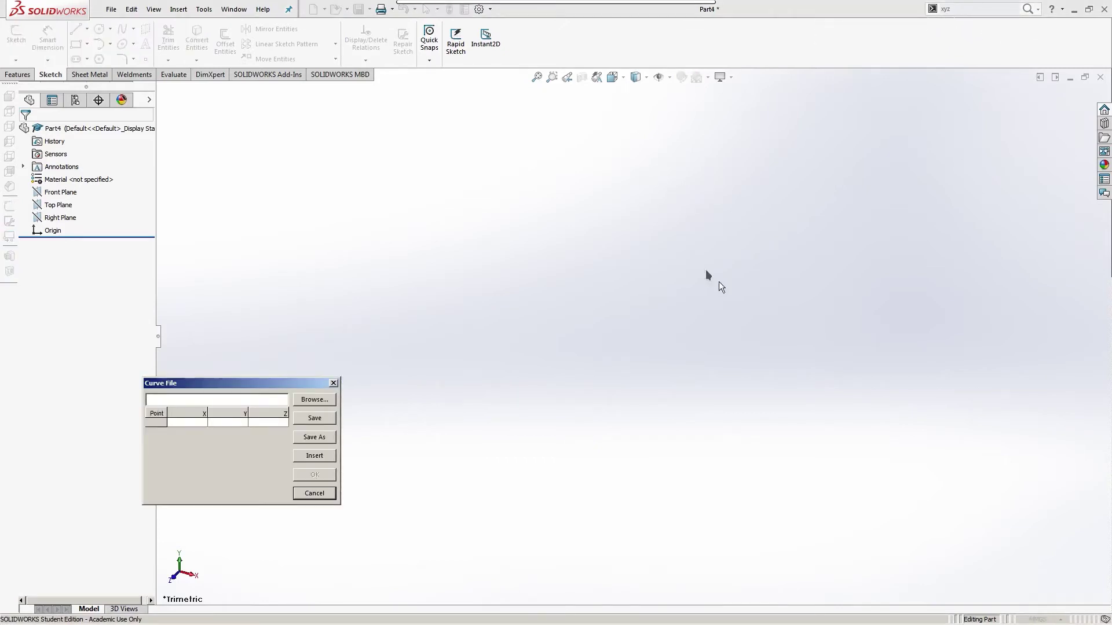
pyautogui.click(313, 400)
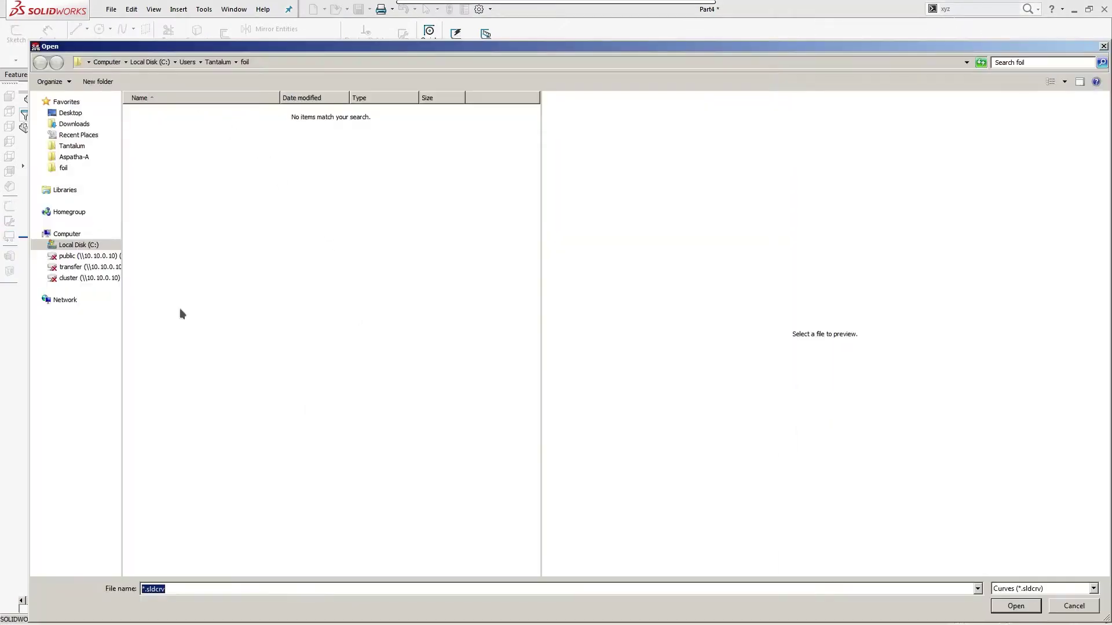
pyautogui.click(1010, 590)
pyautogui.click(1013, 607)
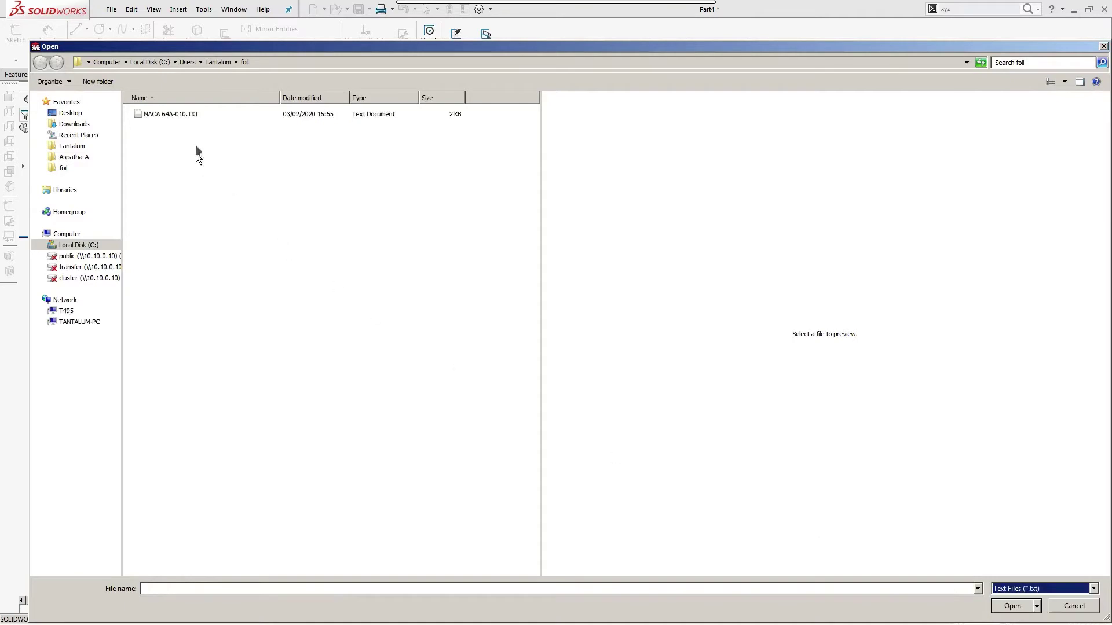
pyautogui.doubleClick(210, 118)
pyautogui.moveTo(284, 423); pyautogui.dragTo(278, 492)
pyautogui.click(327, 476)
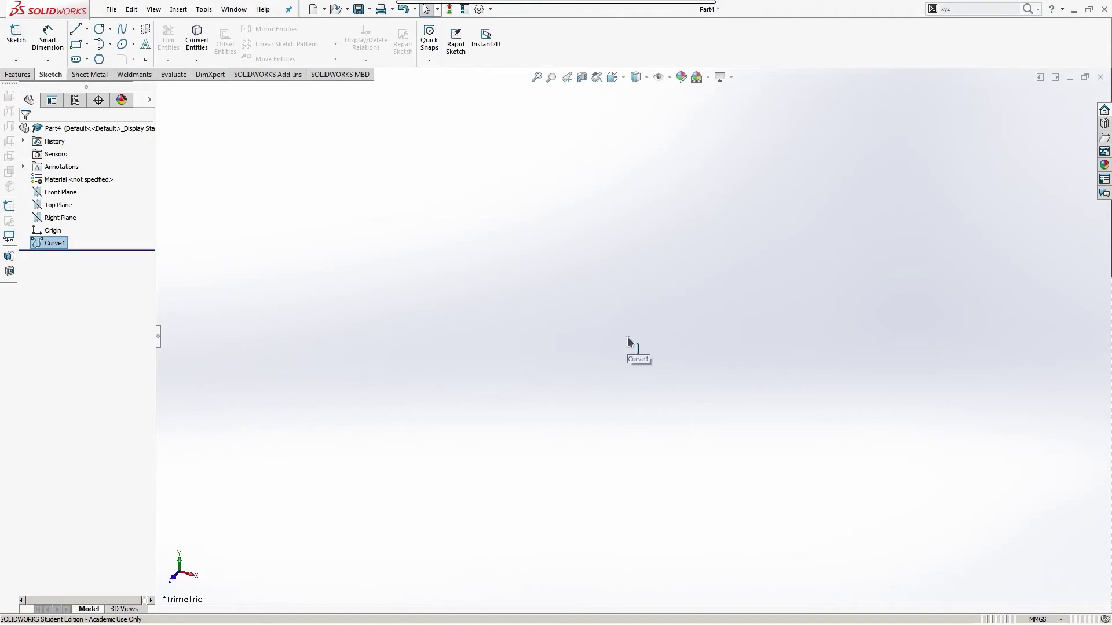
# Step: Fit the whole airfoil curve in the view and check which unit system the document uses
pyautogui.click(536, 77)
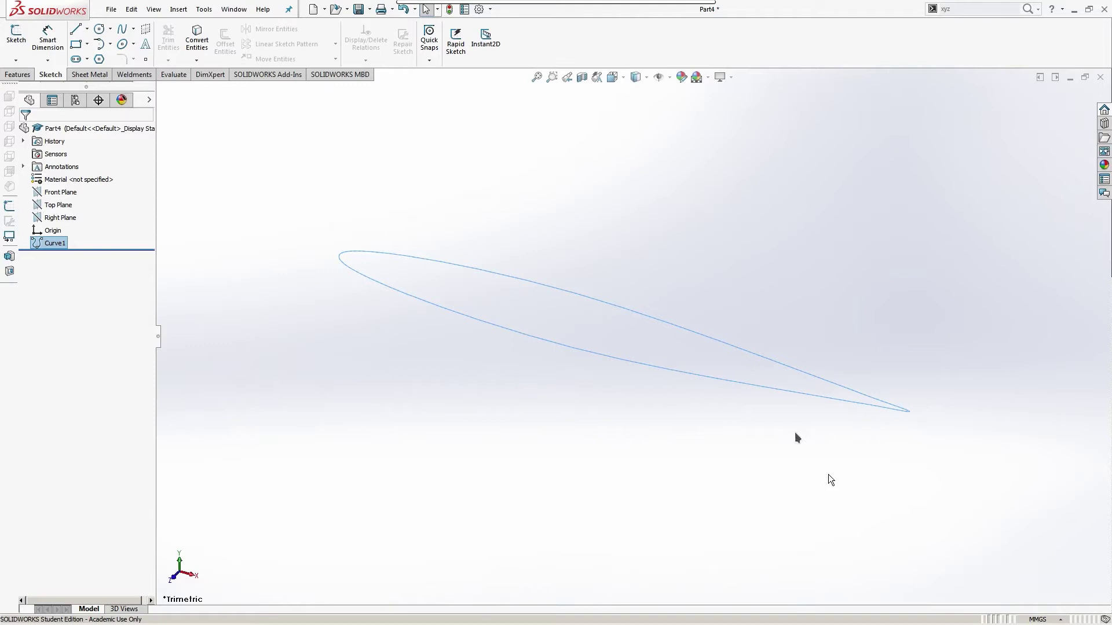
pyautogui.click(1053, 619)
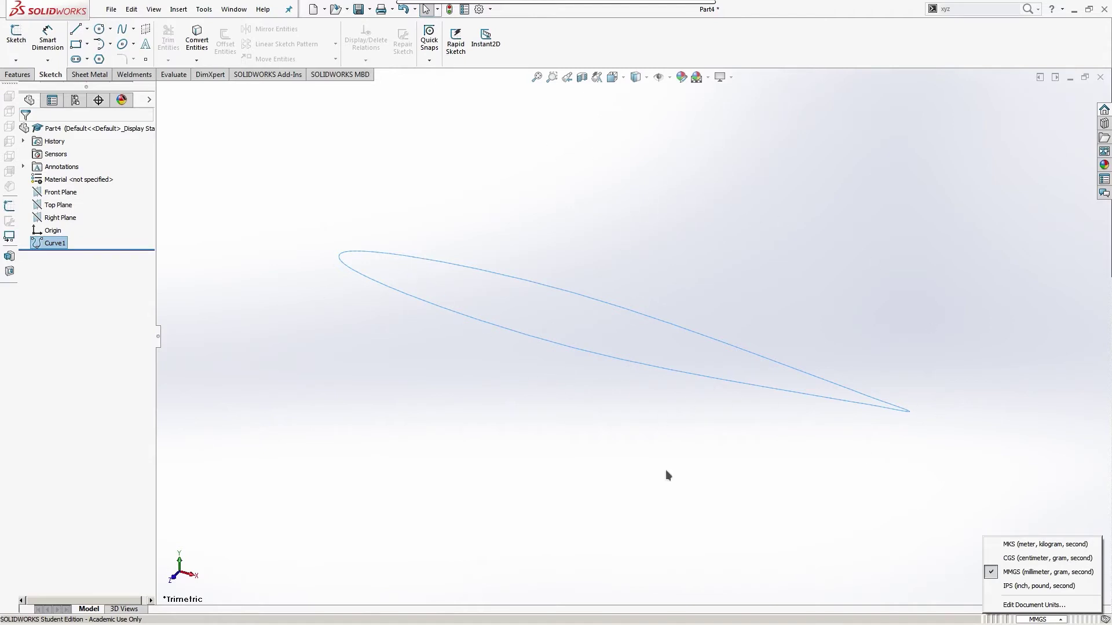
pyautogui.click(558, 492)
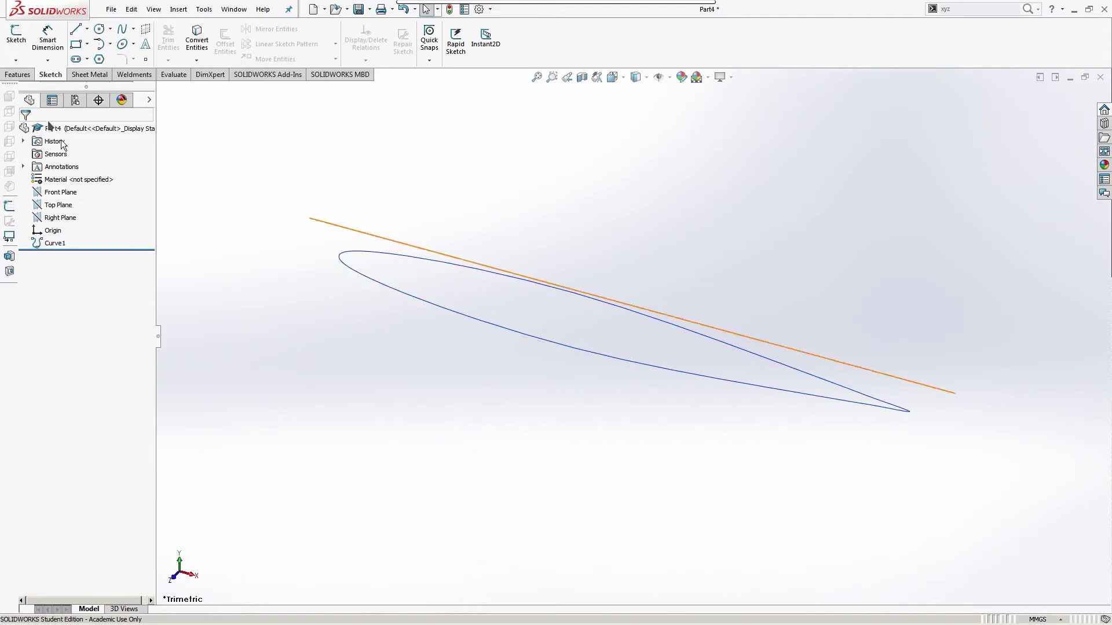
# Step: Start a new sketch on the Front Plane
pyautogui.click(29, 77)
pyautogui.click(49, 82)
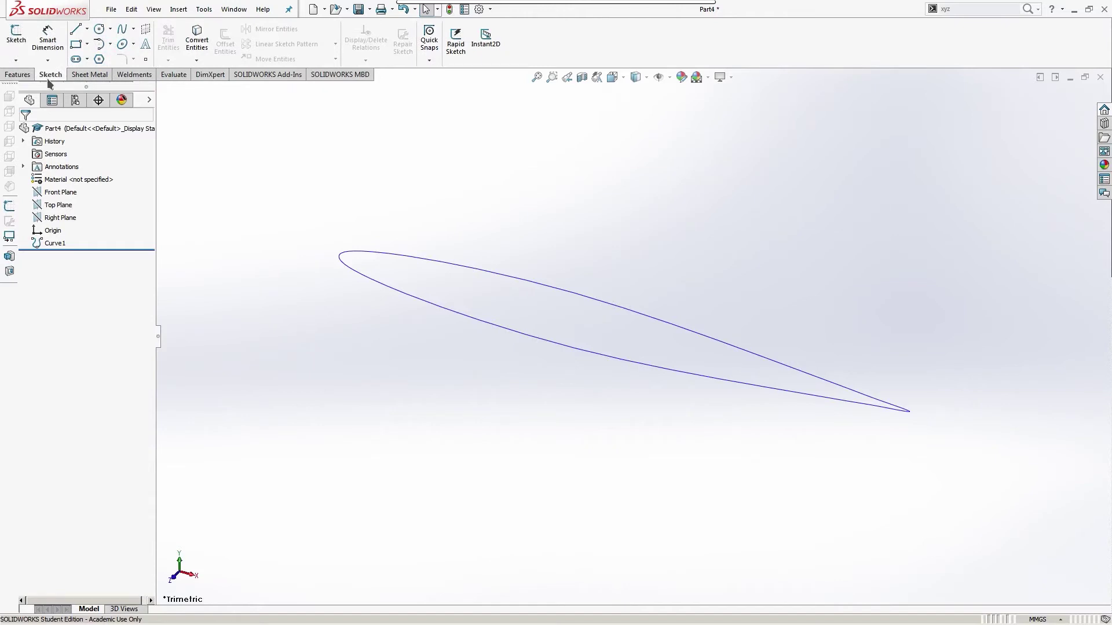
pyautogui.click(16, 36)
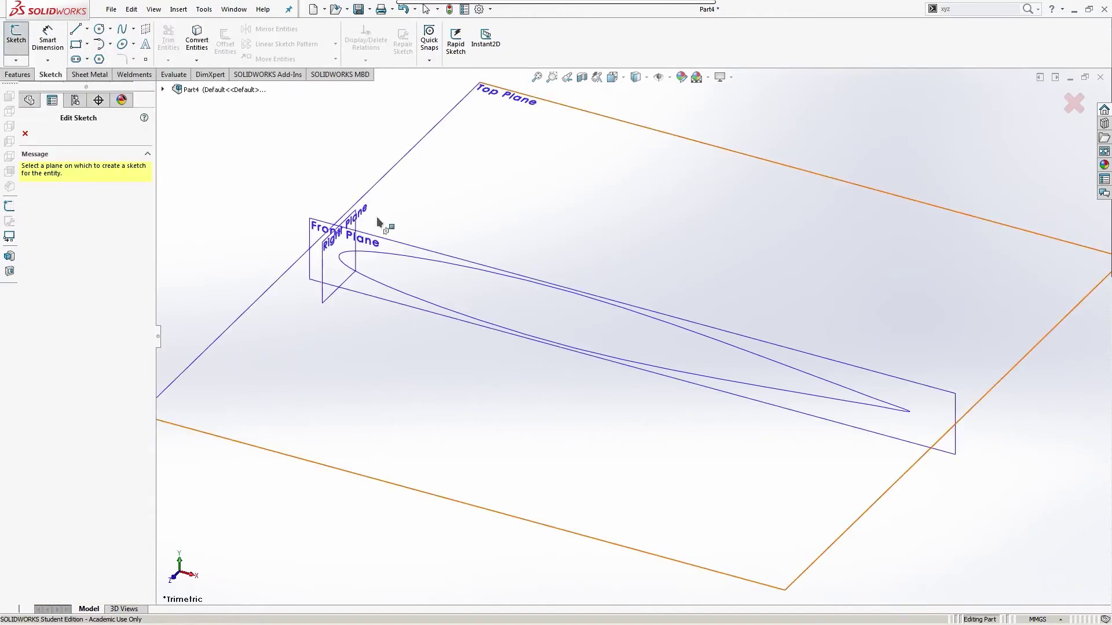
pyautogui.moveTo(449, 404); pyautogui.dragTo(422, 392, button='middle')
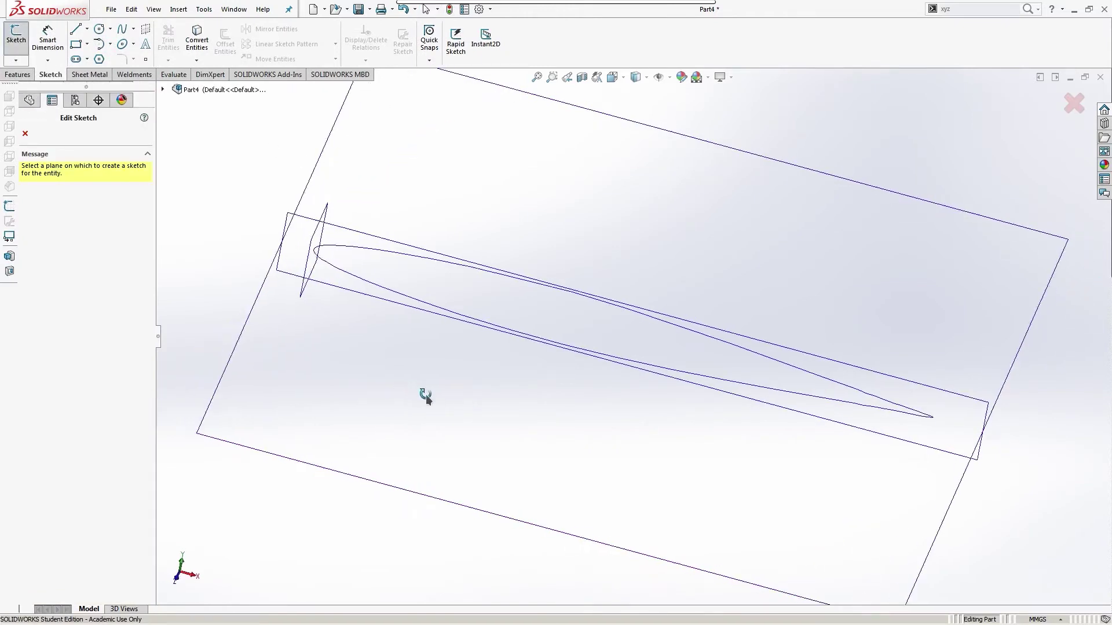
pyautogui.click(298, 231)
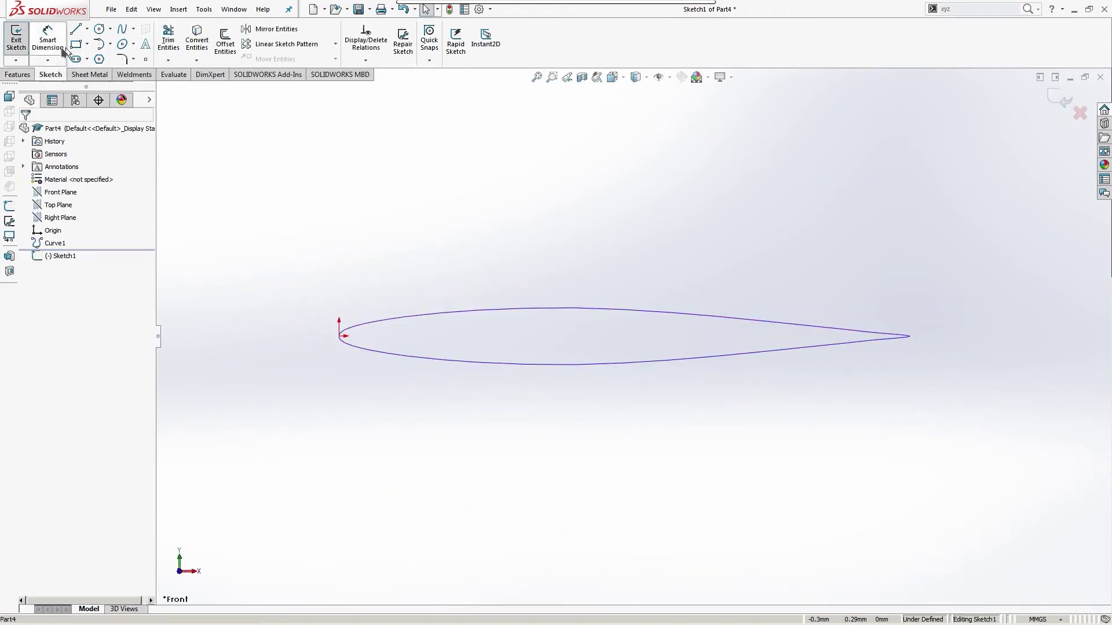
# Step: Convert the imported airfoil curve into a sketch spline and pull its trailing-edge point upward, away from the original curve
pyautogui.click(200, 43)
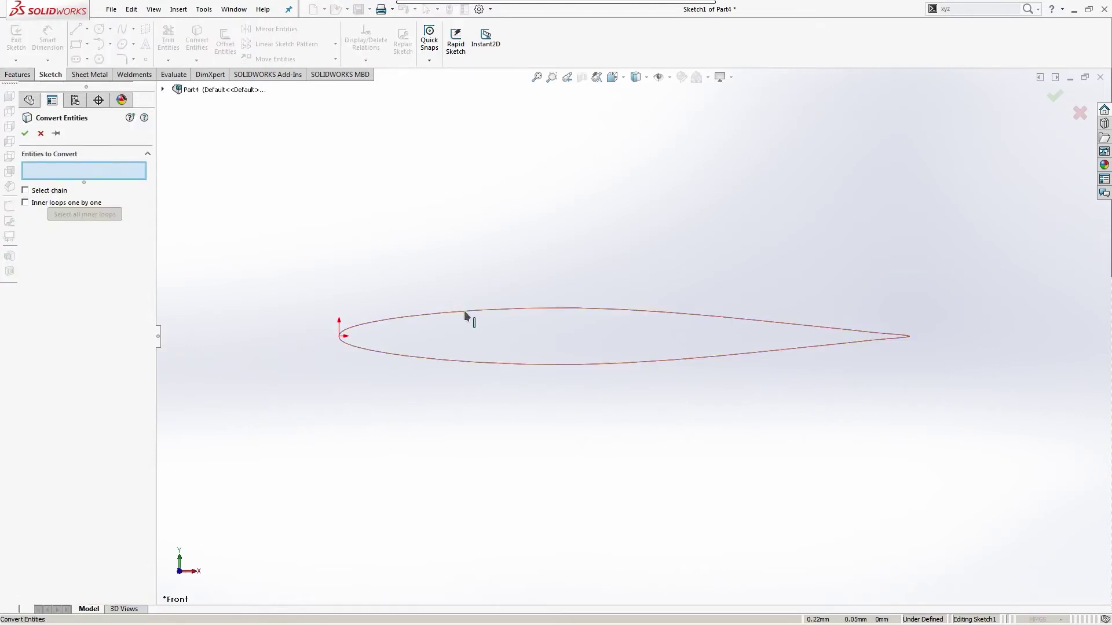
pyautogui.click(389, 322)
pyautogui.click(25, 133)
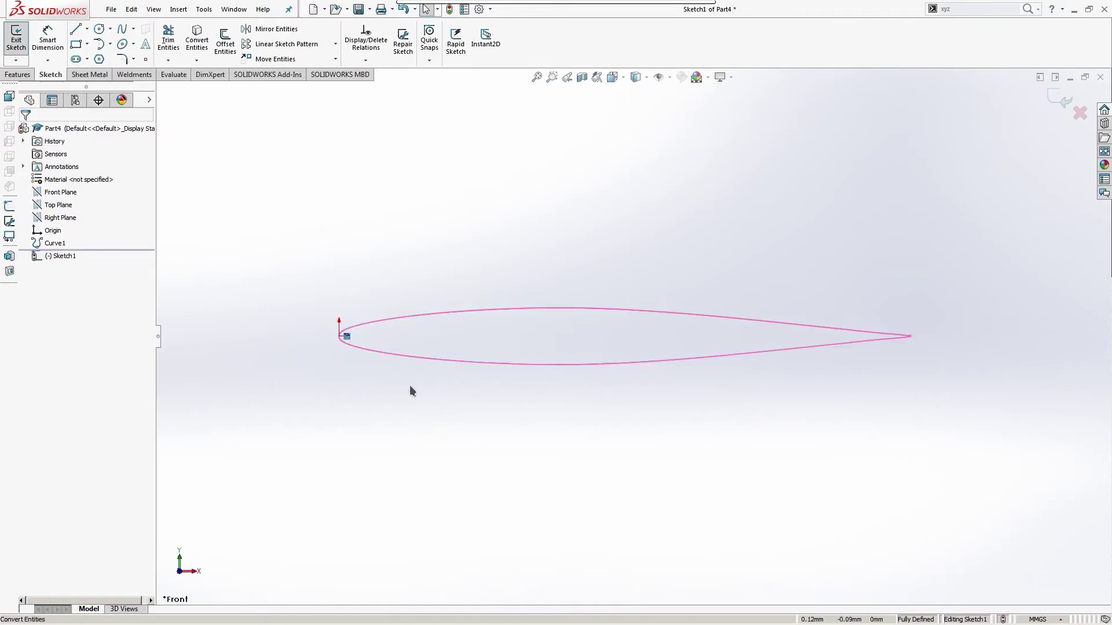
pyautogui.moveTo(911, 337); pyautogui.dragTo(930, 127)
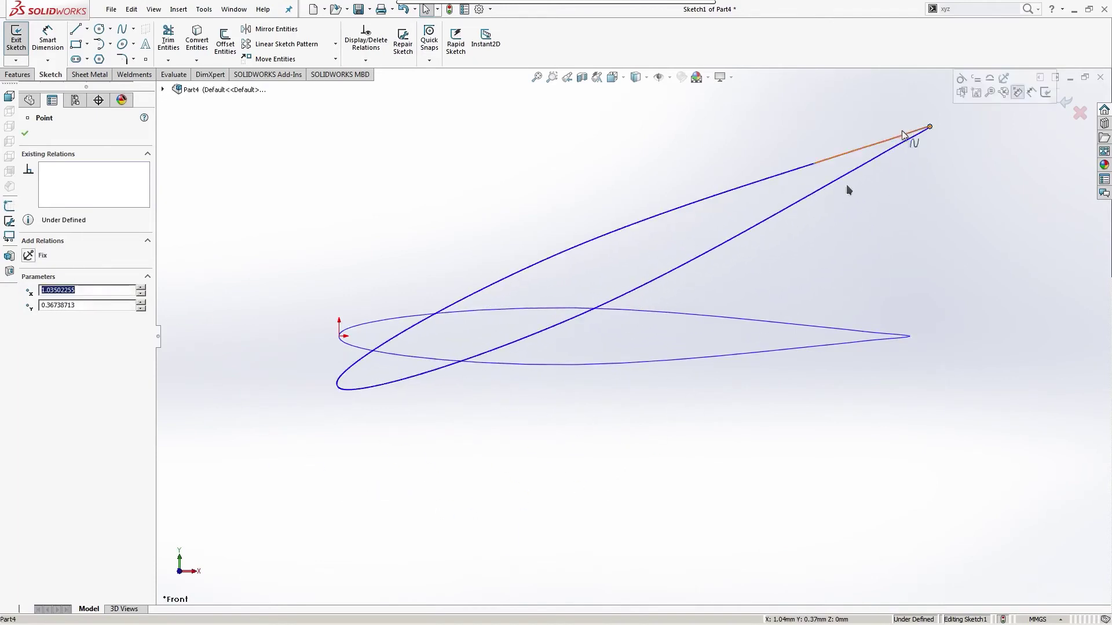
pyautogui.click(672, 479)
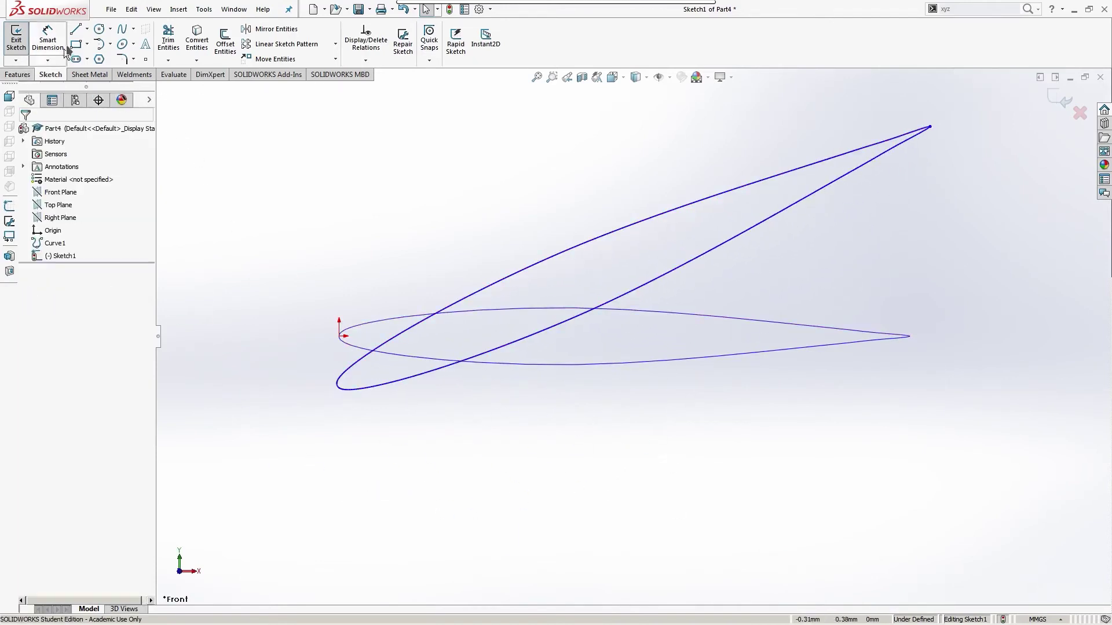
# Step: Draw a vertical construction centerline in front of the airfoil's leading edge
pyautogui.click(87, 29)
pyautogui.click(98, 55)
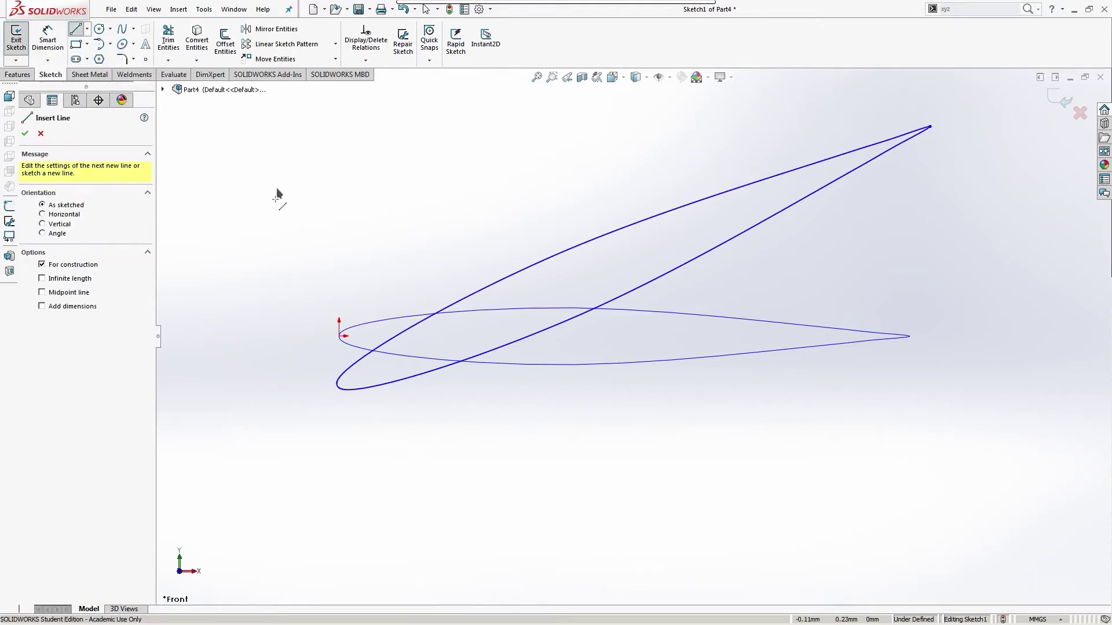
pyautogui.click(227, 220)
pyautogui.click(227, 511)
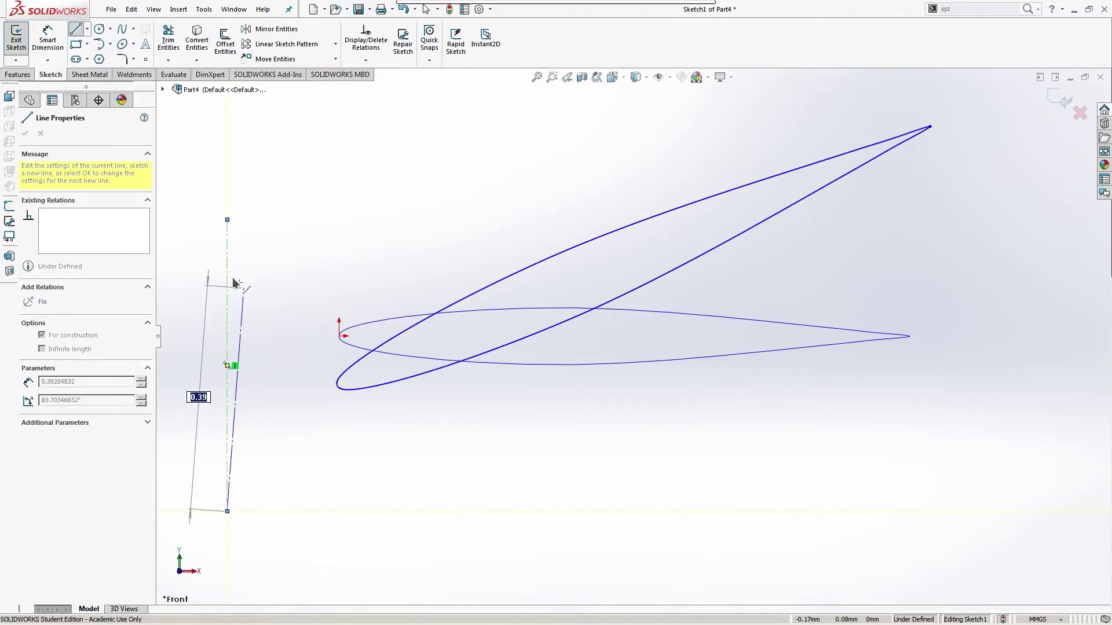
pyautogui.press('Escape')
# Step: Make the airfoil spline coincident with the sketch origin
pyautogui.click(346, 371)
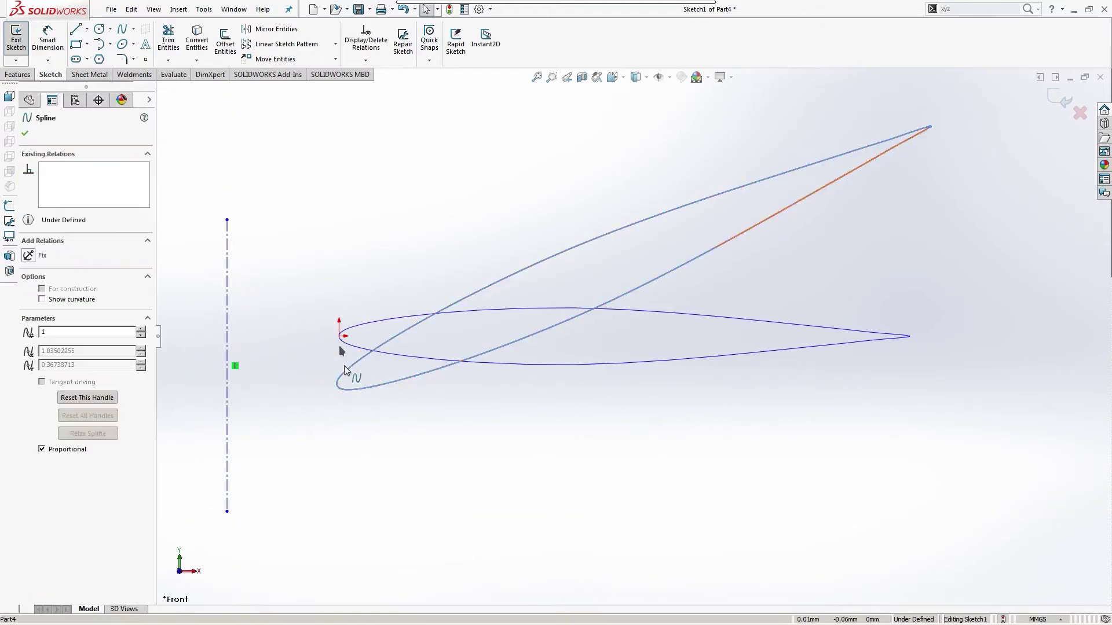
pyautogui.keyDown('ctrl'); pyautogui.click(340, 336); pyautogui.keyUp('ctrl')
pyautogui.click(31, 321)
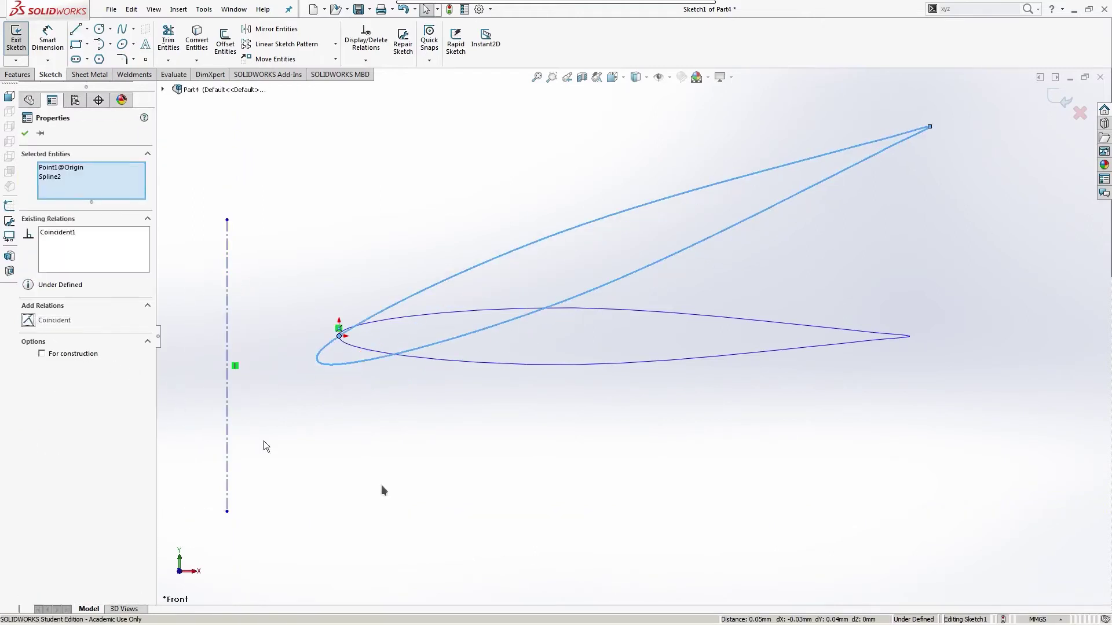
pyautogui.click(382, 486)
# Step: Make the airfoil spline tangent to the vertical centerline at its leading edge
pyautogui.click(317, 361)
pyautogui.keyDown('ctrl'); pyautogui.click(228, 328); pyautogui.keyUp('ctrl')
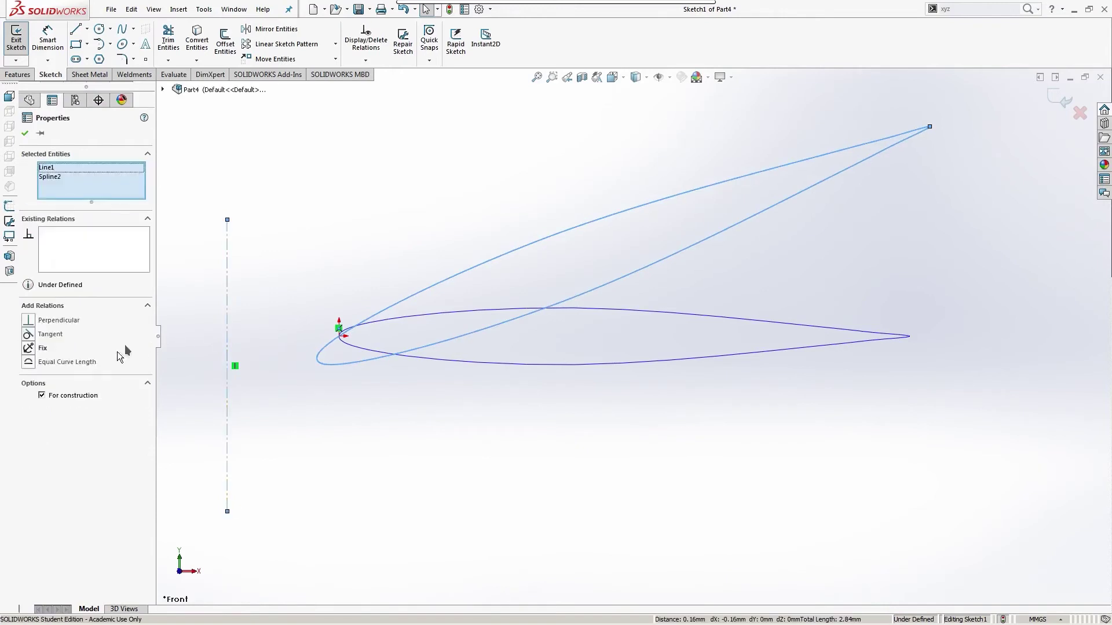
pyautogui.click(27, 334)
pyautogui.click(354, 402)
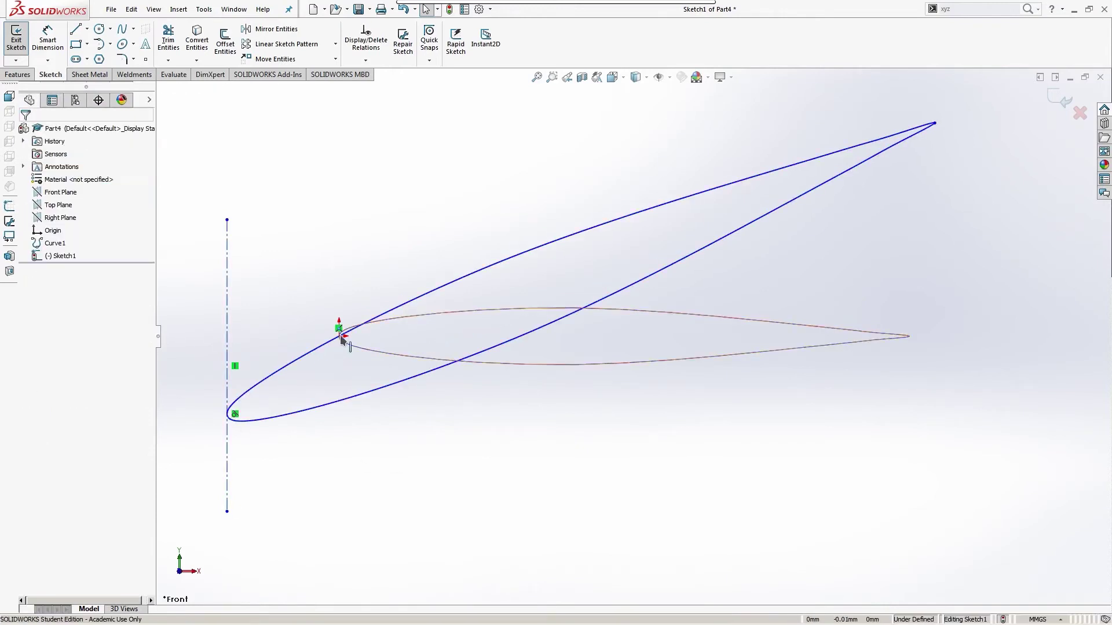
# Step: Make the vertical centerline coincident with the origin
pyautogui.click(340, 336)
pyautogui.keyDown('ctrl'); pyautogui.click(227, 290); pyautogui.keyUp('ctrl')
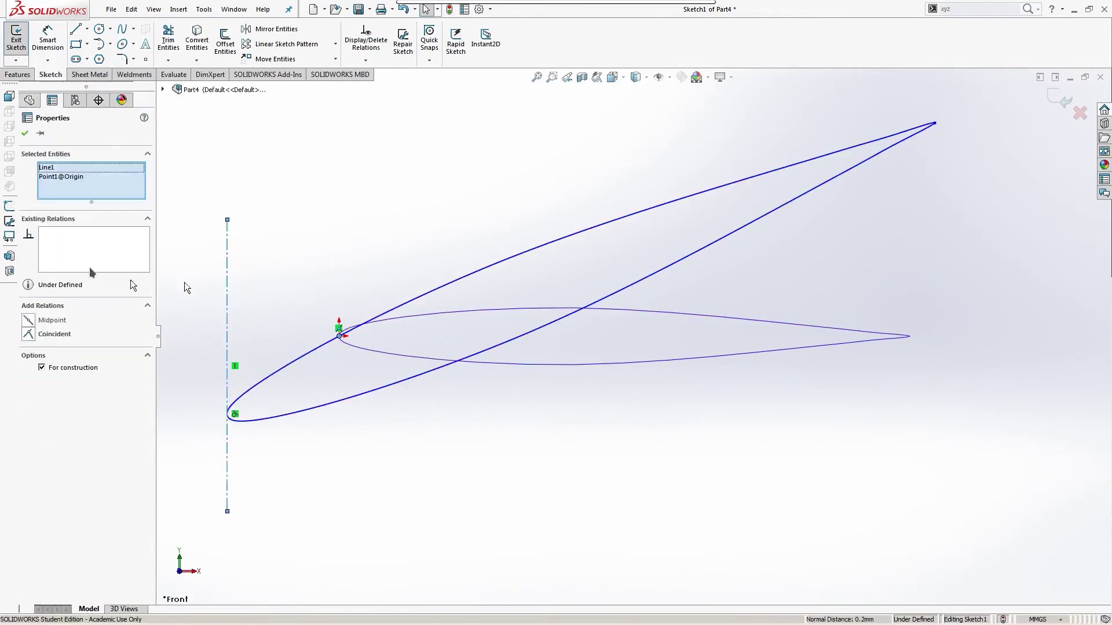
pyautogui.click(33, 321)
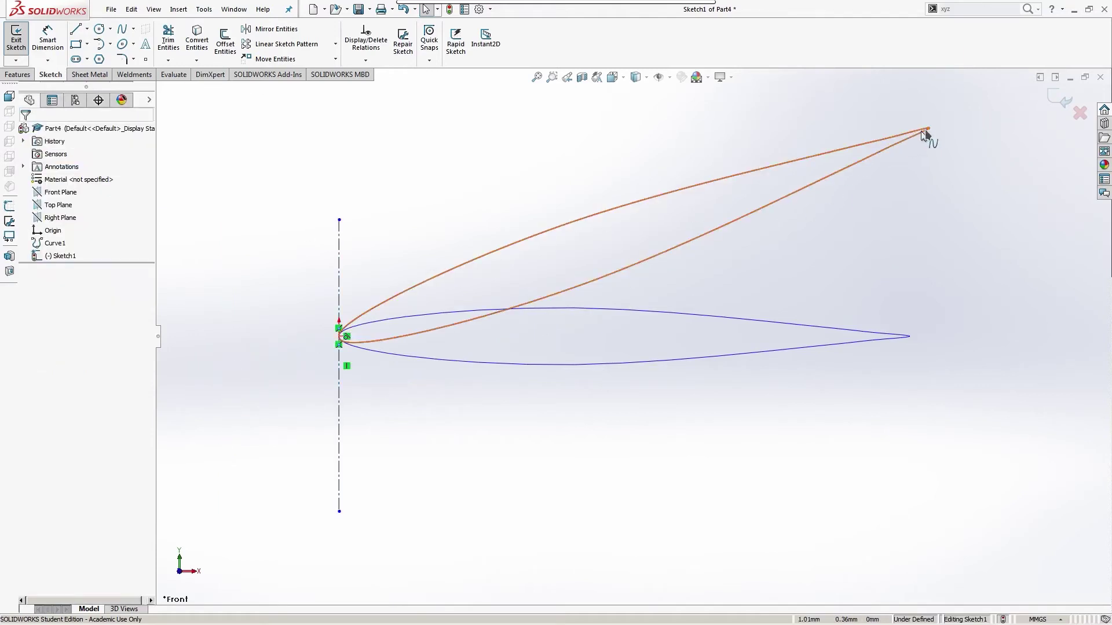
# Step: Swing the airfoil's trailing-edge point around the origin to test its free movement, leaving it below the imported curve
pyautogui.moveTo(928, 127); pyautogui.dragTo(399, 576)
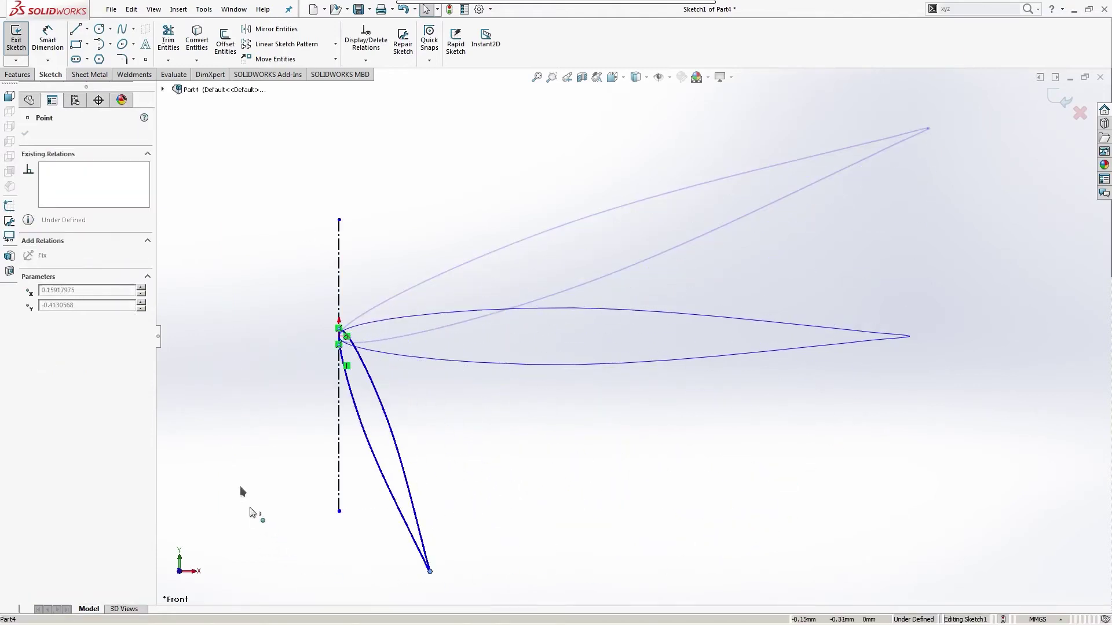
pyautogui.moveTo(253, 513); pyautogui.dragTo(995, 512)
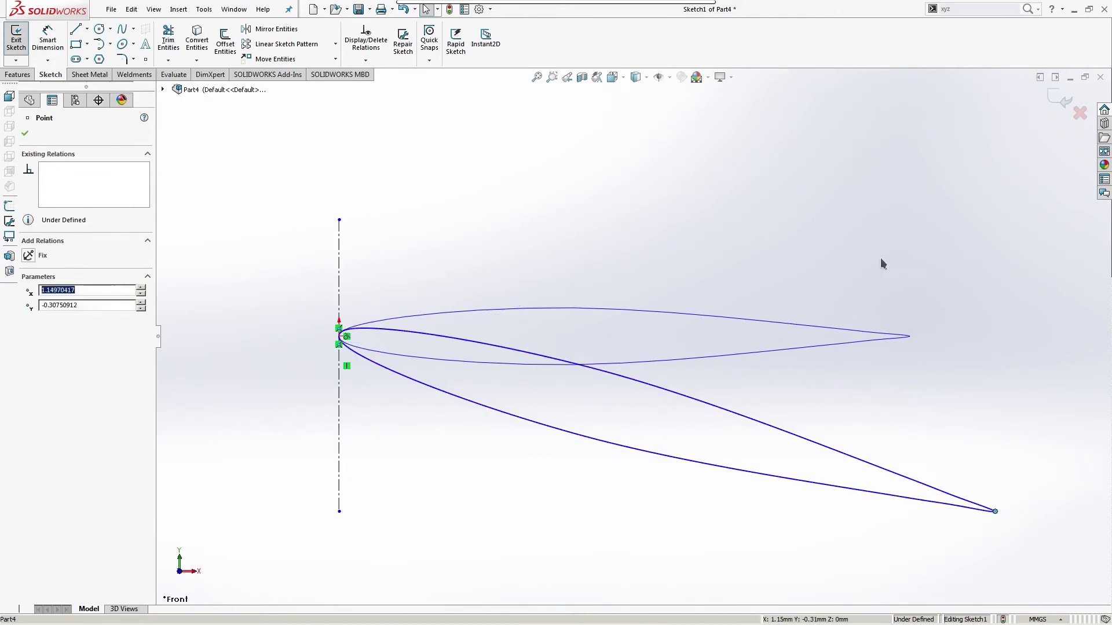
pyautogui.click(881, 259)
# Step: Draw a chord centerline about 1.19 mm long from the origin to the airfoil's trailing-edge point
pyautogui.click(87, 29)
pyautogui.click(97, 58)
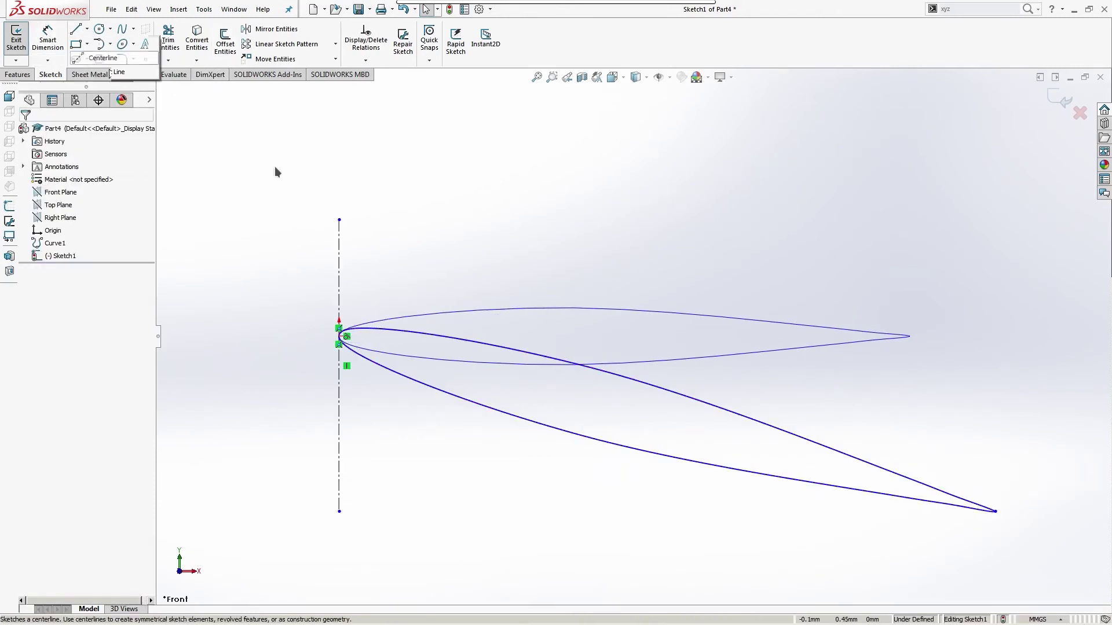
pyautogui.click(102, 58)
pyautogui.click(343, 337)
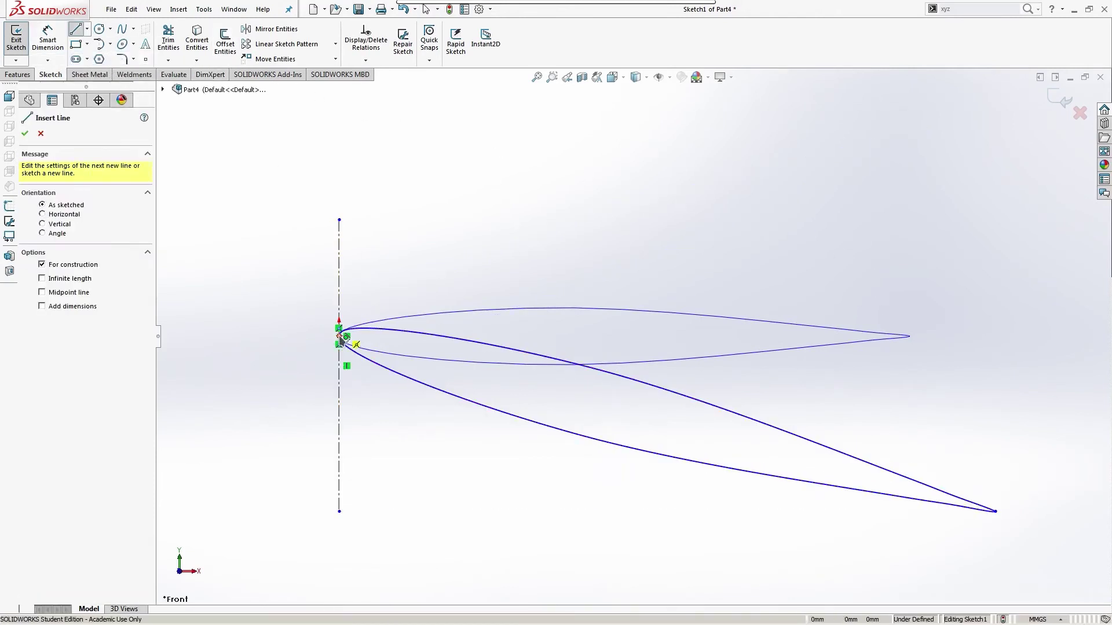
pyautogui.click(995, 512)
pyautogui.press('Escape')
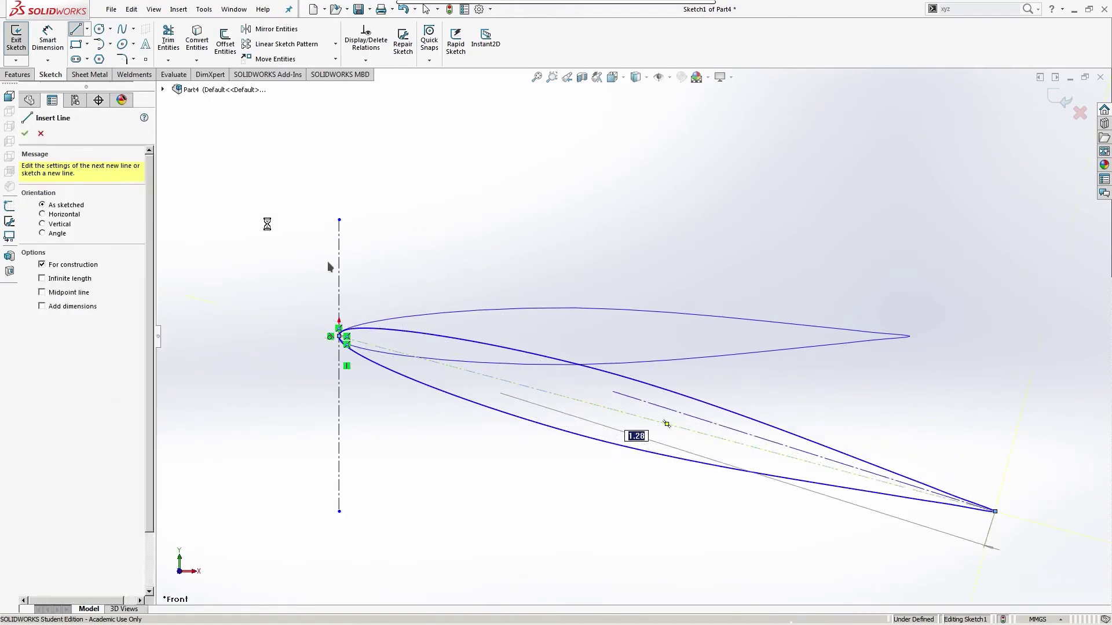
pyautogui.press('Escape')
# Step: Draw a horizontal construction centerline about 1.23 mm long from the origin past the imported curve's trailing edge
pyautogui.click(86, 28)
pyautogui.click(102, 58)
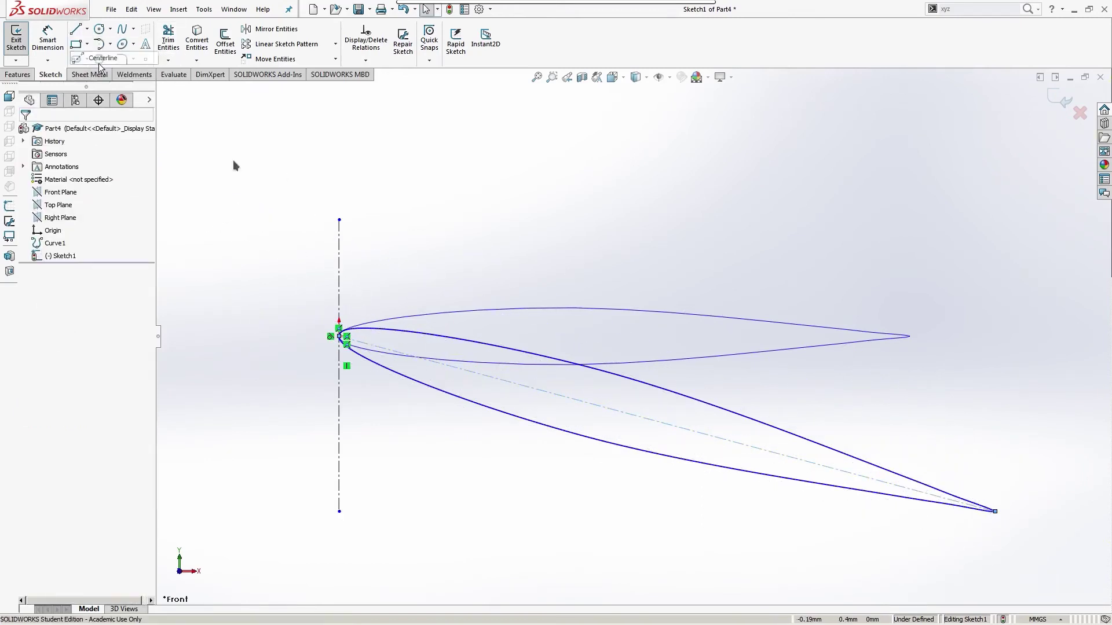
pyautogui.click(341, 337)
pyautogui.click(1042, 336)
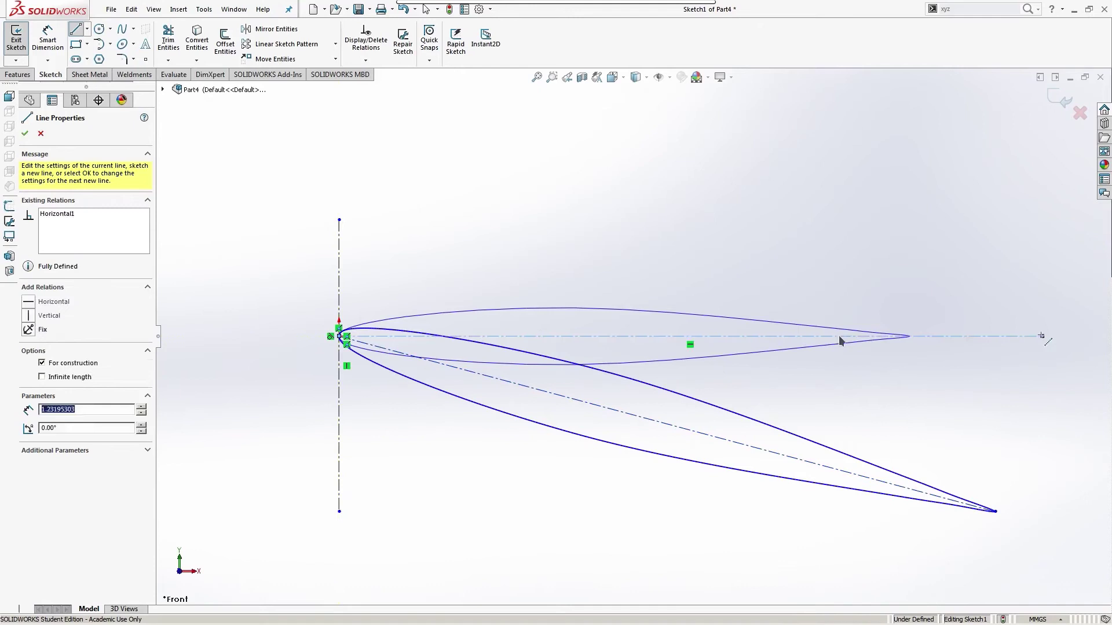
pyautogui.press('Escape')
pyautogui.press('Escape')
# Step: Dimension the angle between the chord centerline and the horizontal centerline as 2°
pyautogui.click(48, 33)
pyautogui.click(644, 419)
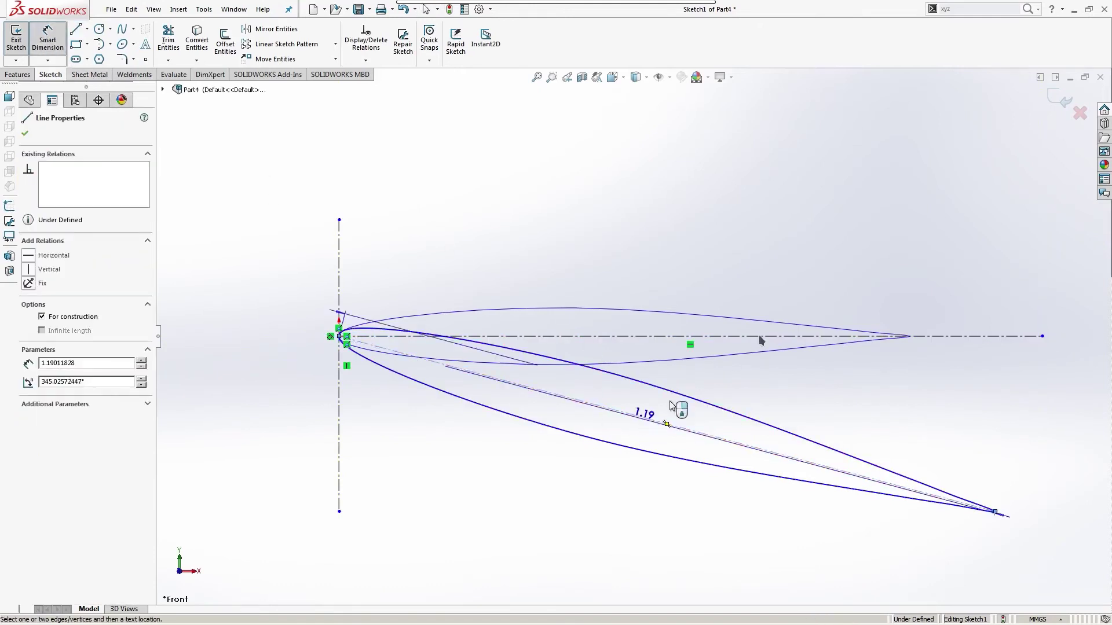
pyautogui.click(754, 337)
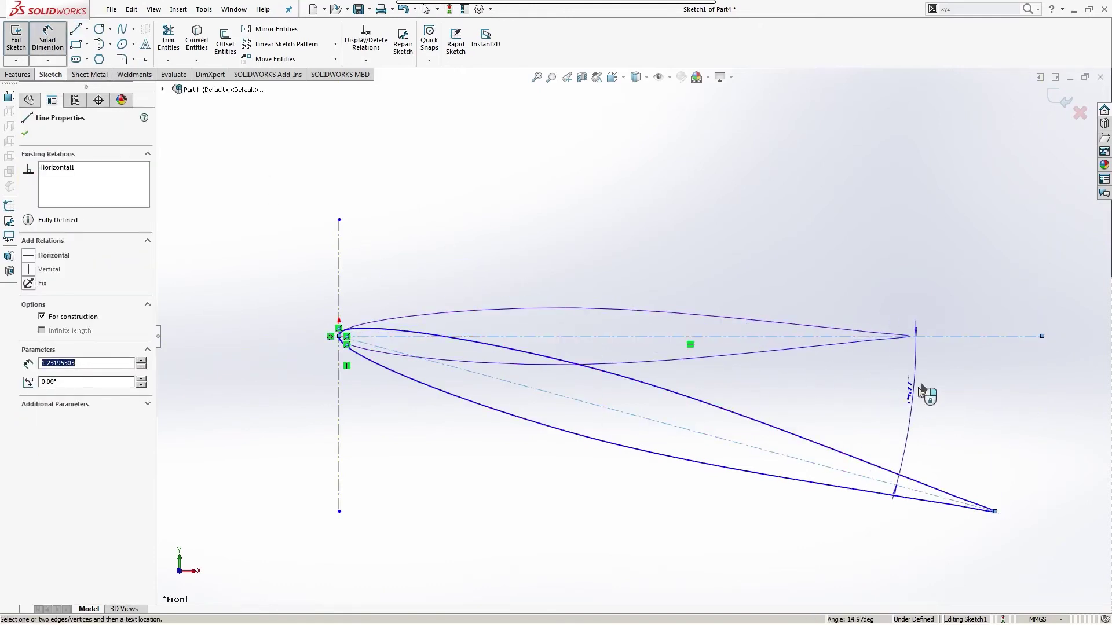
pyautogui.click(921, 389)
pyautogui.write('2.00deg')
pyautogui.press('Return')
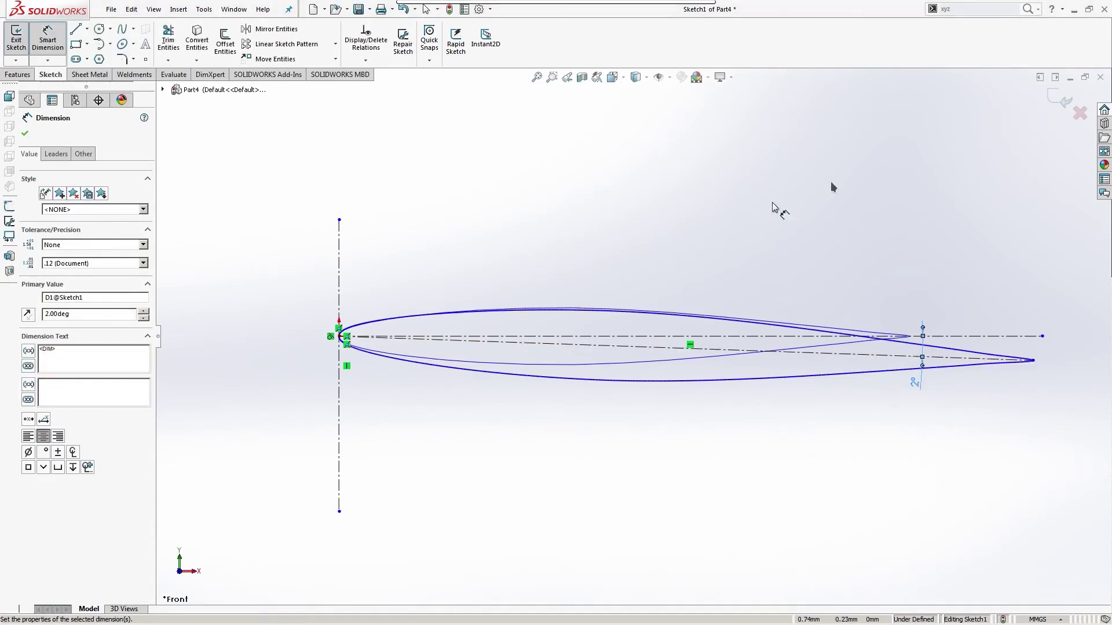
pyautogui.press('Escape')
# Step: Dimension the chord centerline's length as 200 mm and exit the sketch
pyautogui.click(573, 347)
pyautogui.press('d')
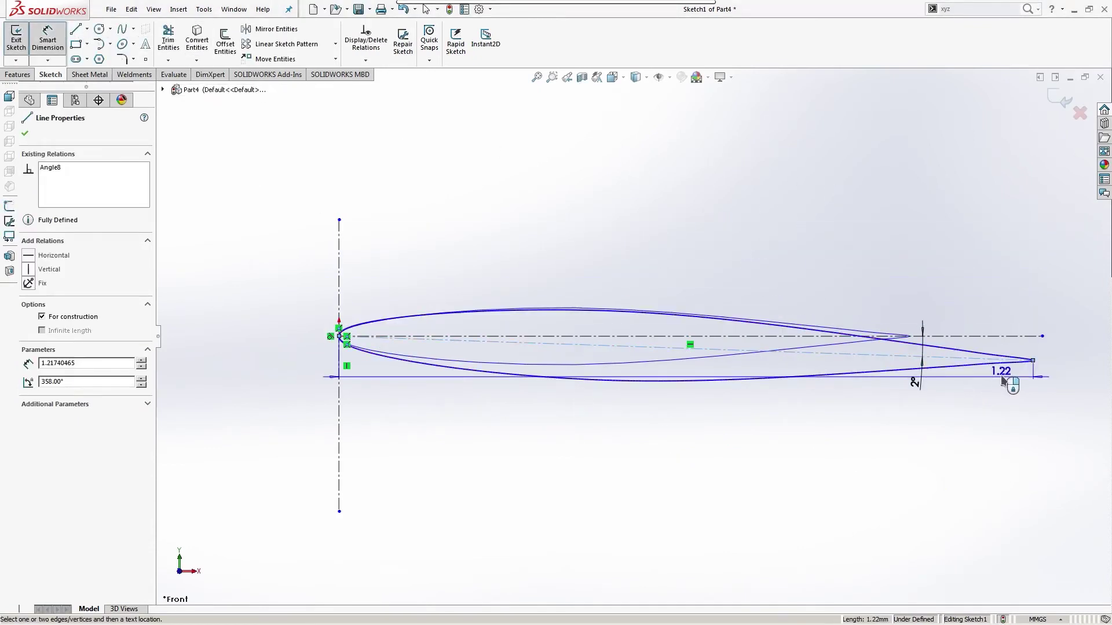
pyautogui.click(1067, 376)
pyautogui.write('200')
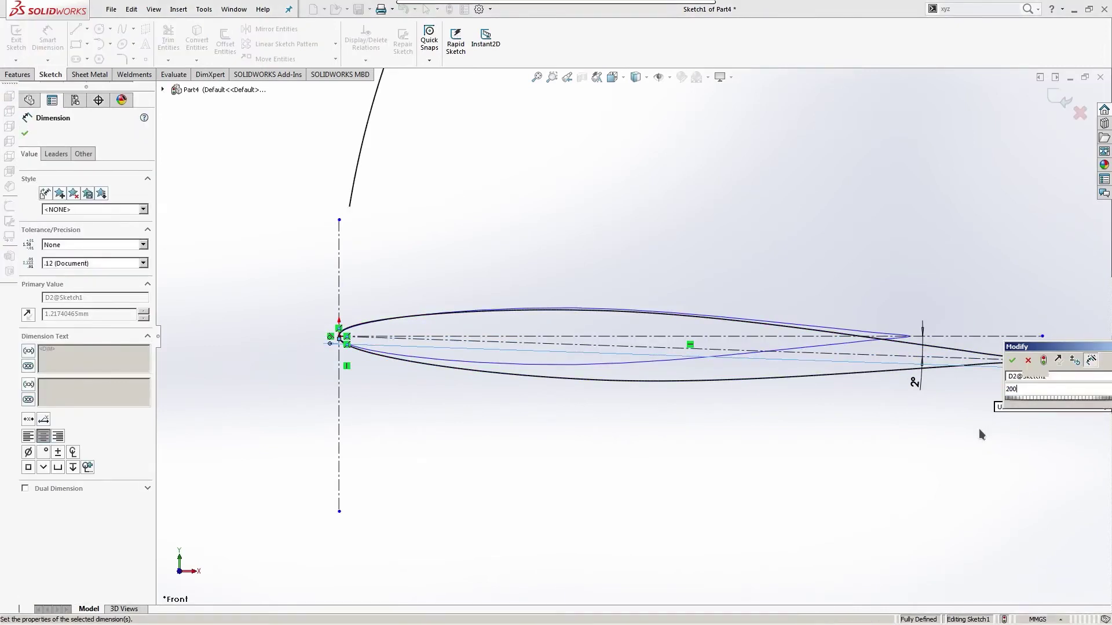
pyautogui.press('Return')
pyautogui.scroll(4, 698, 354)
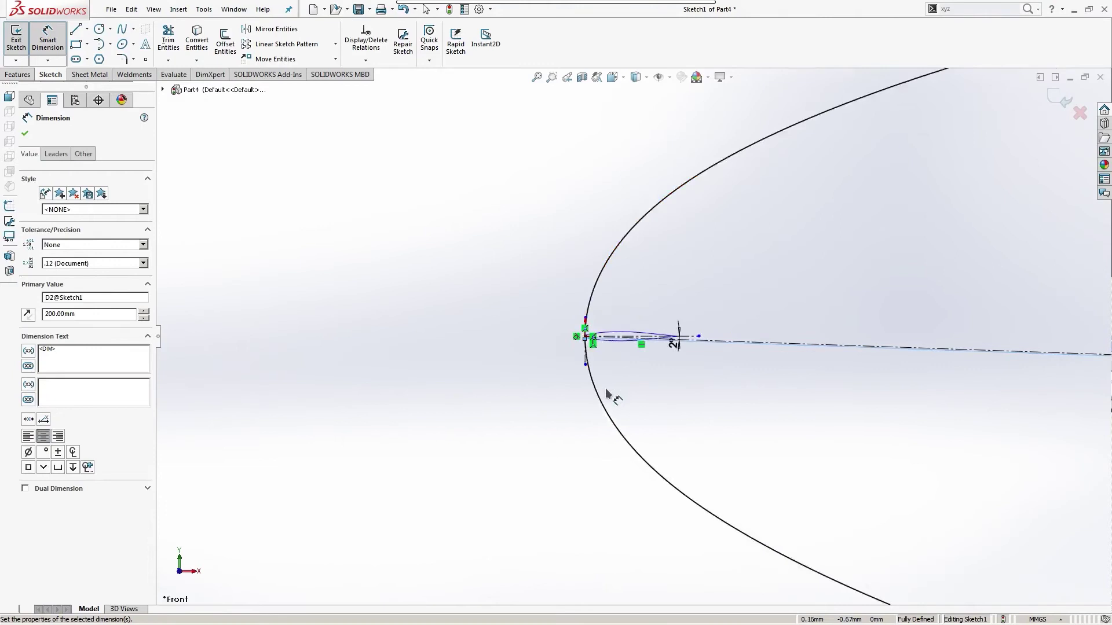
pyautogui.scroll(5, 637, 353)
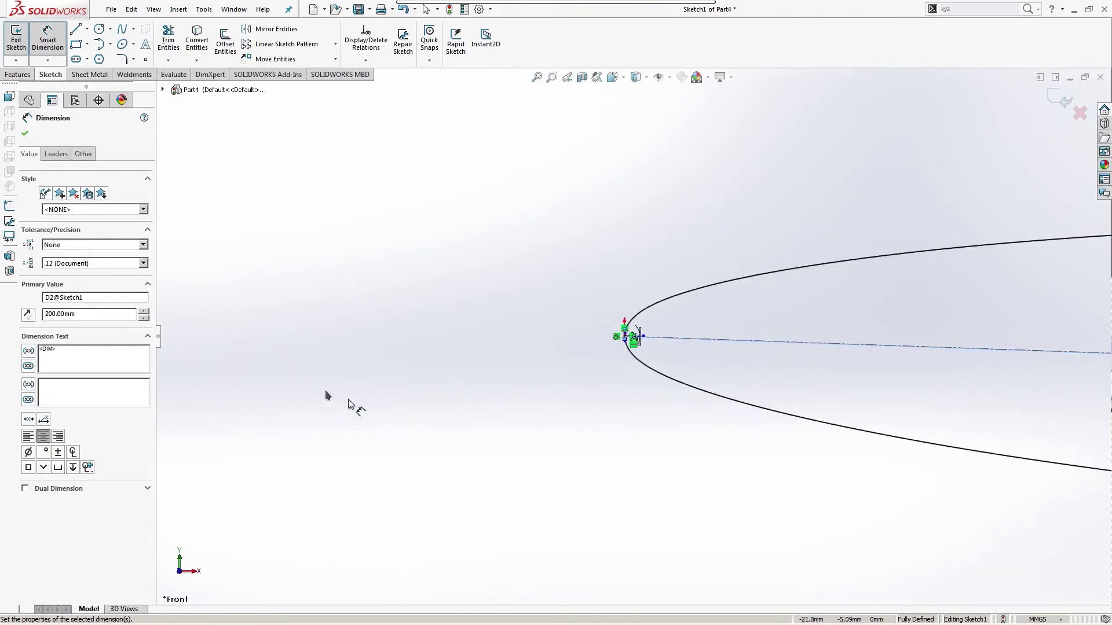
pyautogui.scroll(12, 327, 397)
pyautogui.scroll(-3, 871, 435)
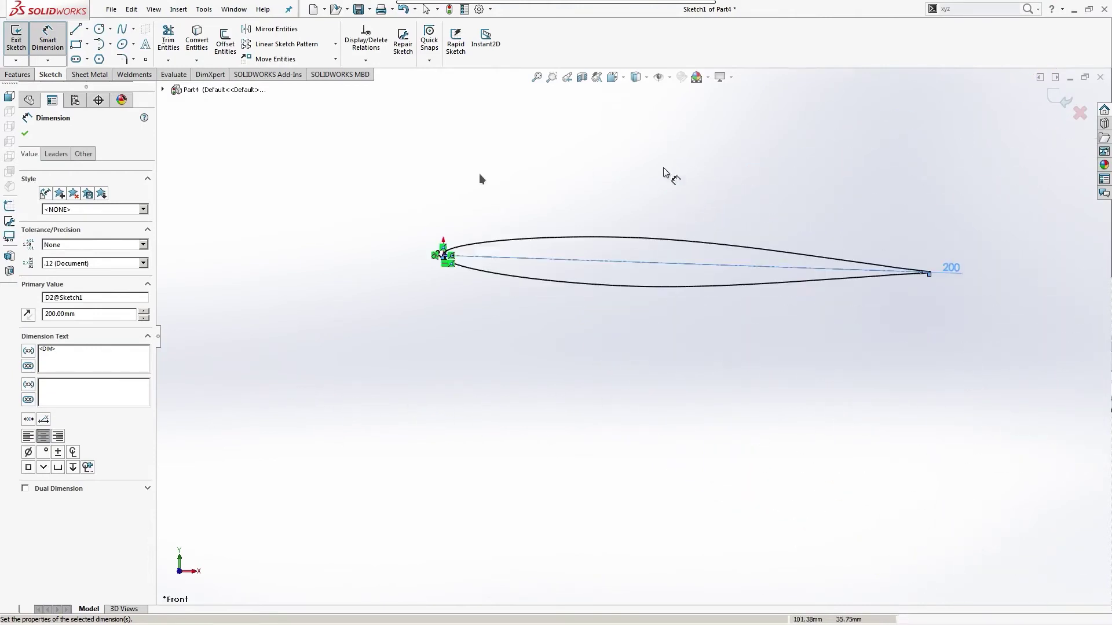
pyautogui.click(17, 40)
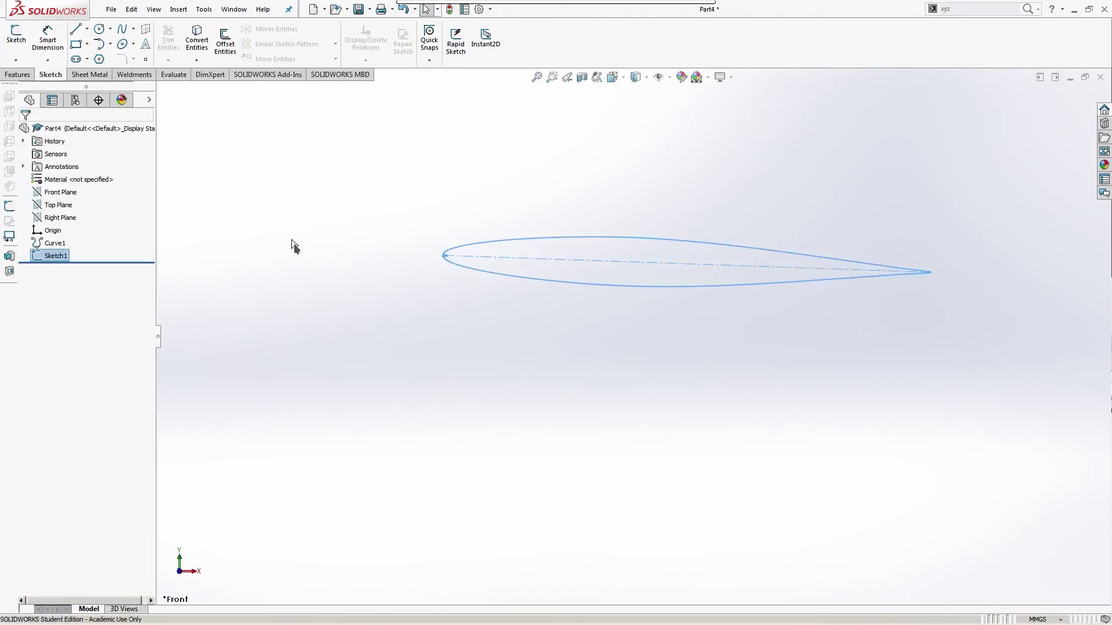
# Step: Create a reference plane offset 600 mm from the Front Plane
pyautogui.moveTo(292, 241); pyautogui.dragTo(362, 316, button='middle')
pyautogui.click(362, 316)
pyautogui.click(18, 75)
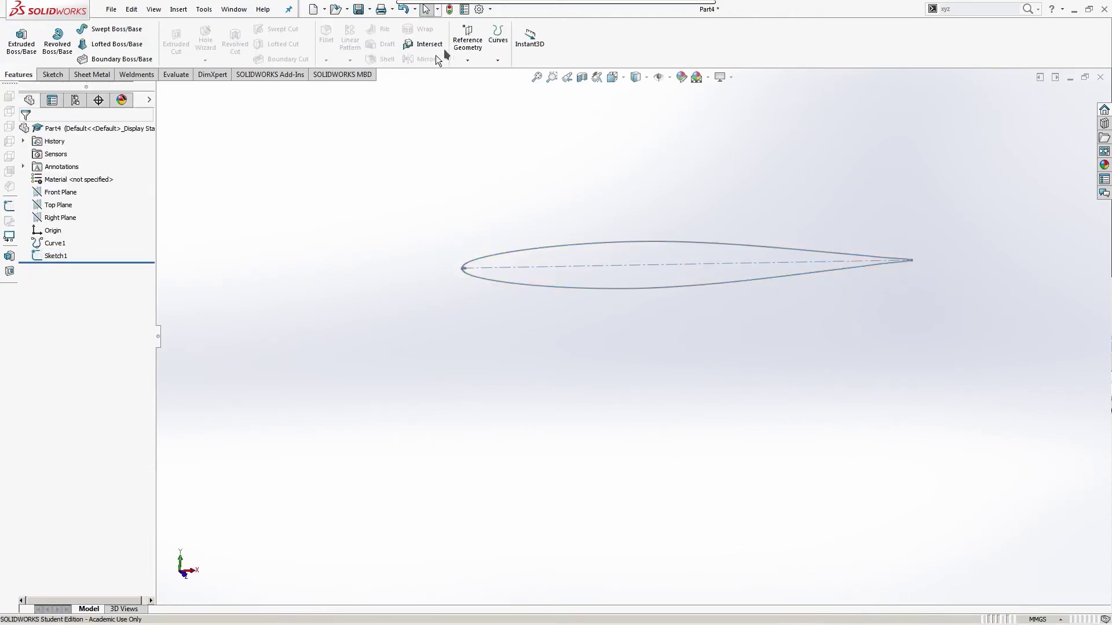
pyautogui.click(468, 45)
pyautogui.click(486, 76)
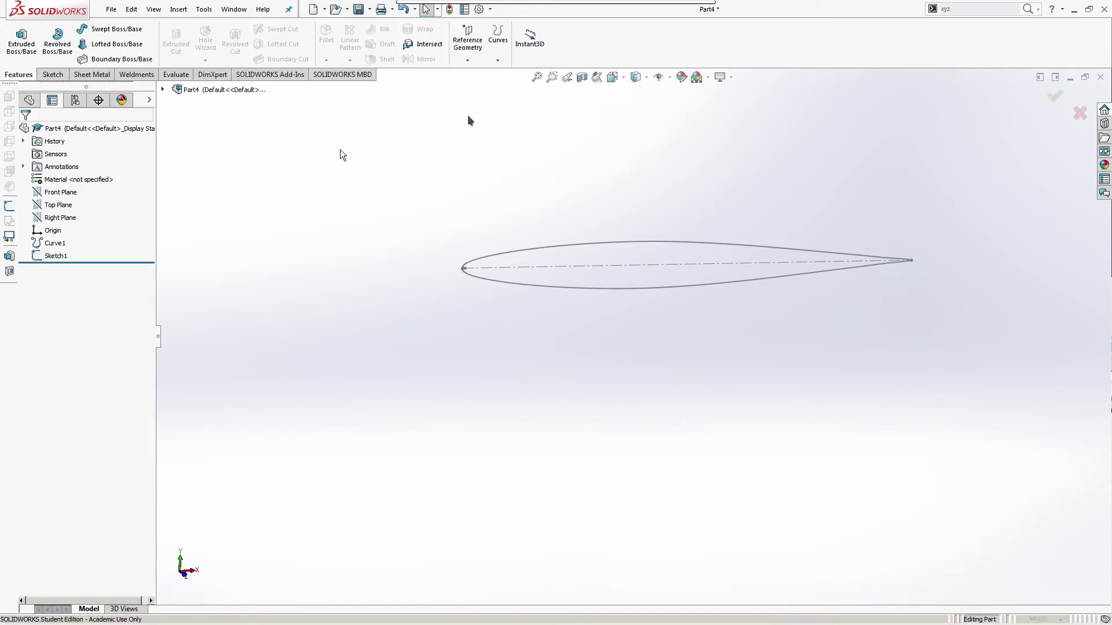
pyautogui.click(164, 89)
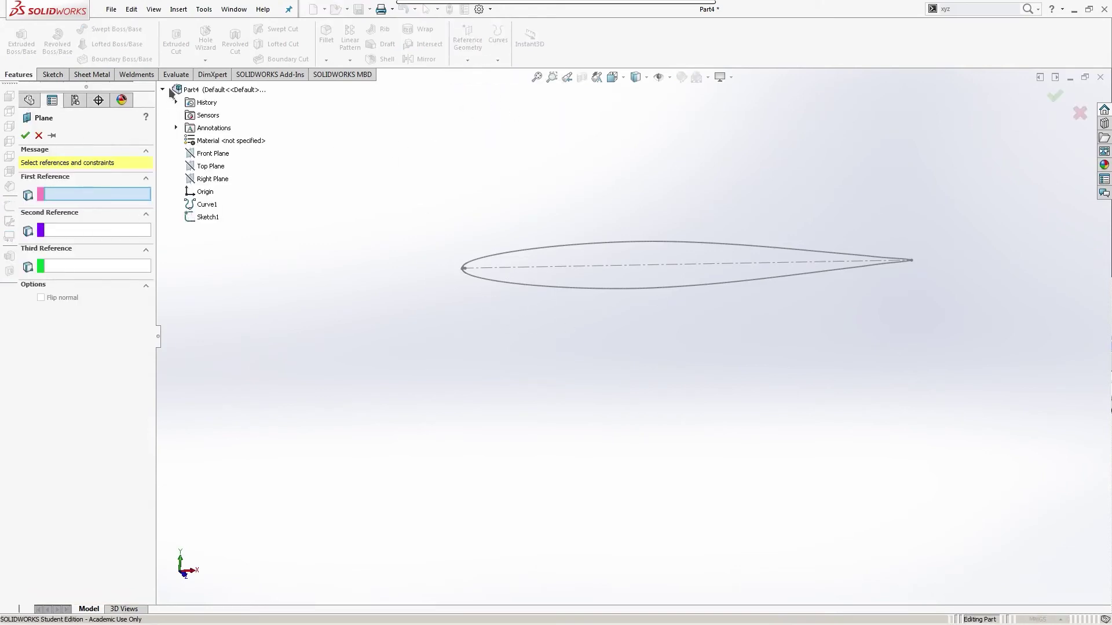
pyautogui.click(210, 154)
pyautogui.moveTo(310, 354); pyautogui.dragTo(371, 373, button='middle')
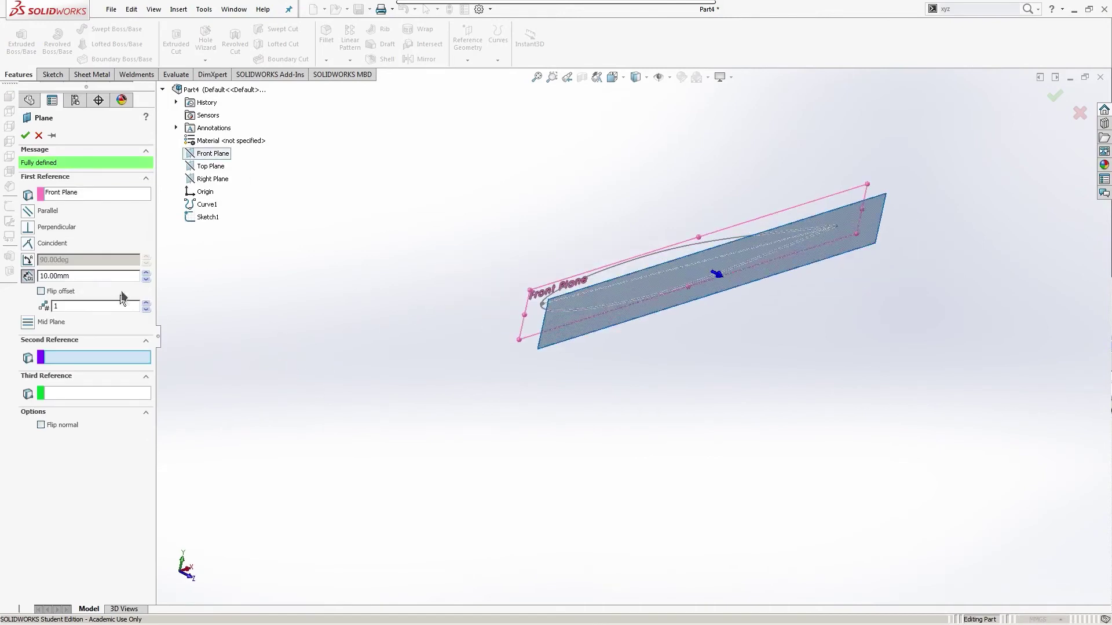
pyautogui.write('600')
pyautogui.press('Return')
pyautogui.scroll(3, 308, 337)
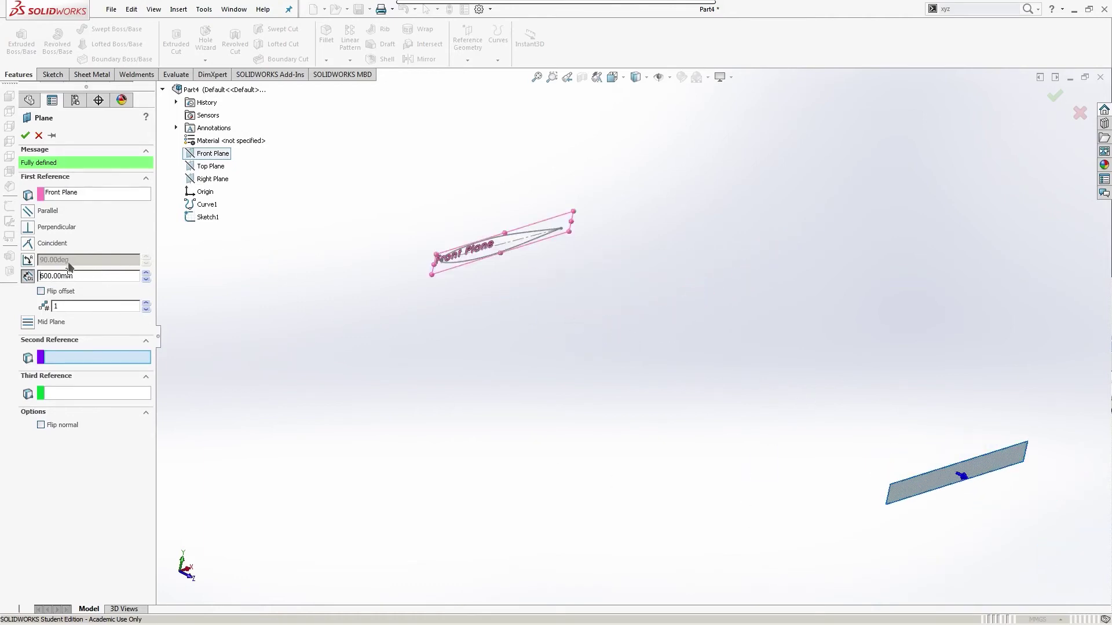
pyautogui.click(26, 135)
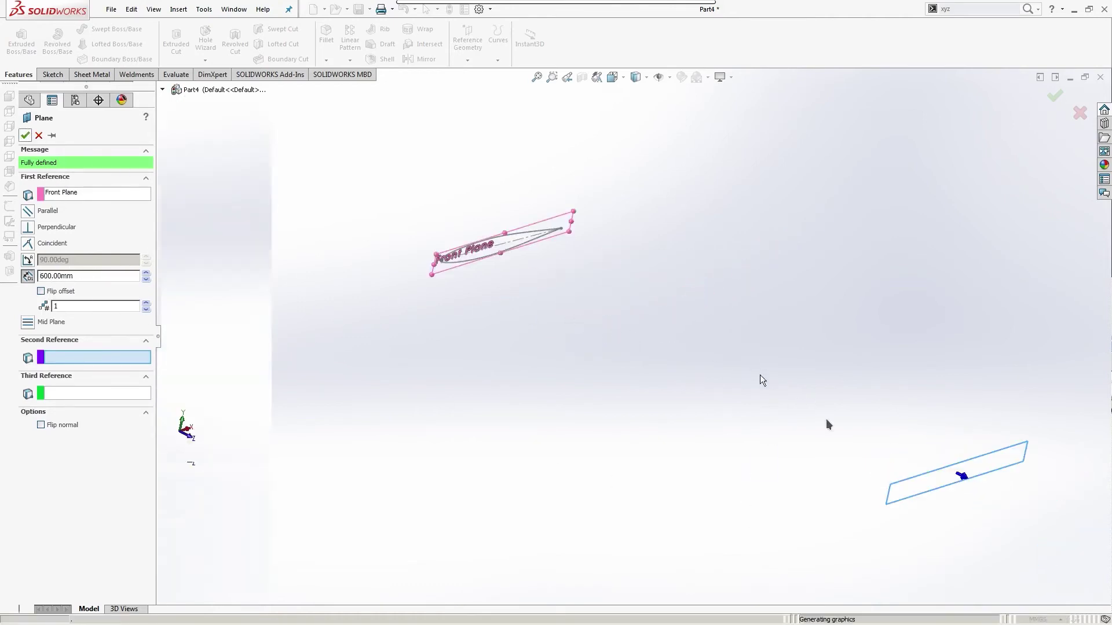
pyautogui.click(55, 75)
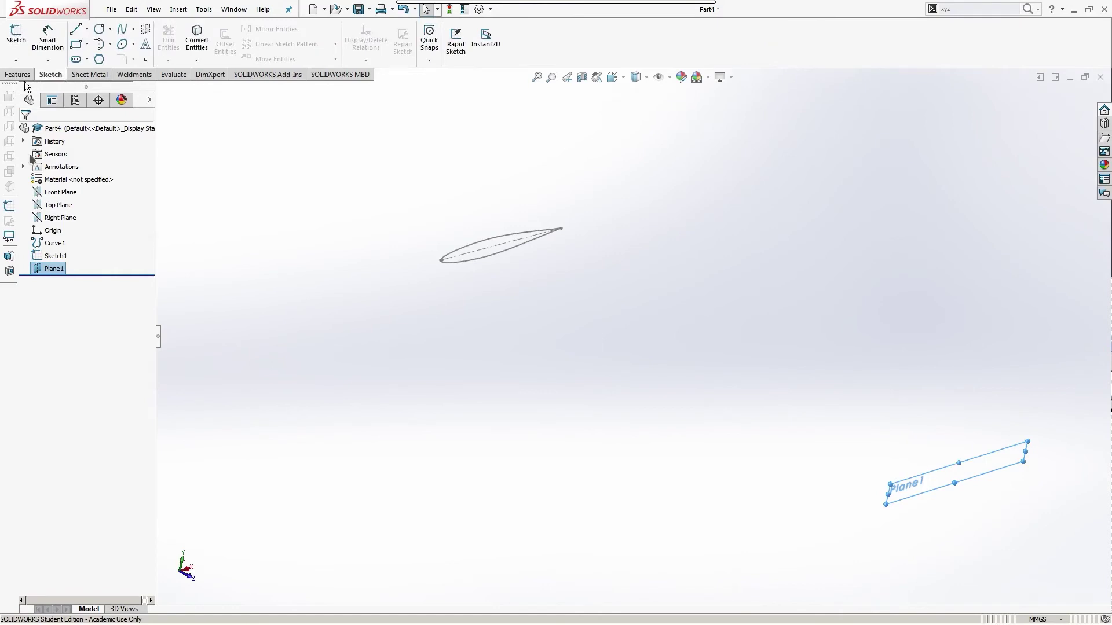
pyautogui.click(53, 256)
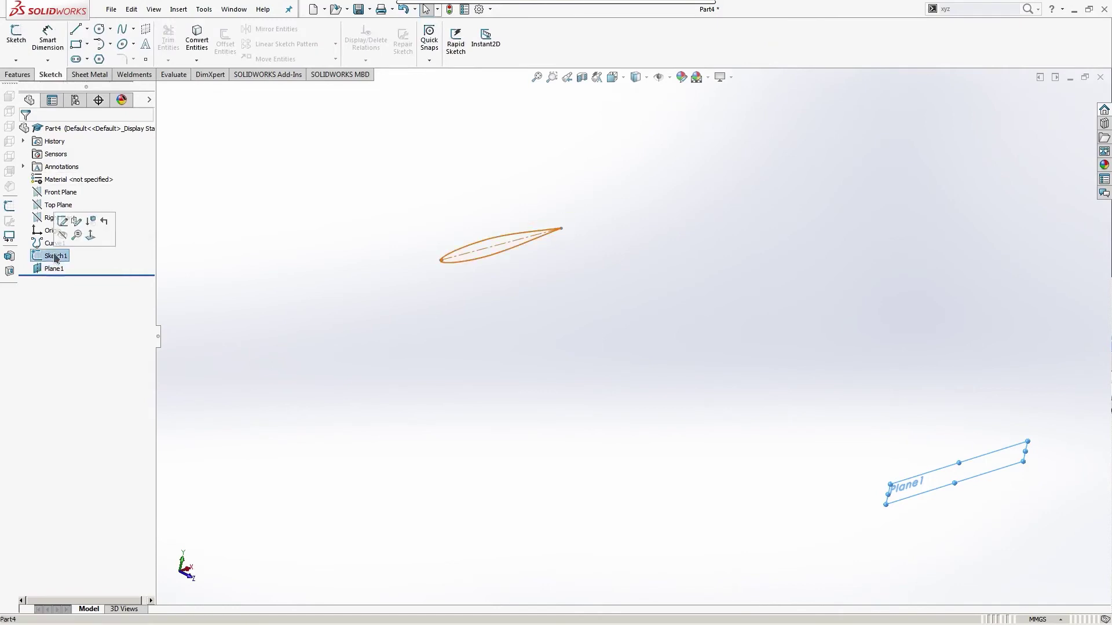
pyautogui.click(918, 480)
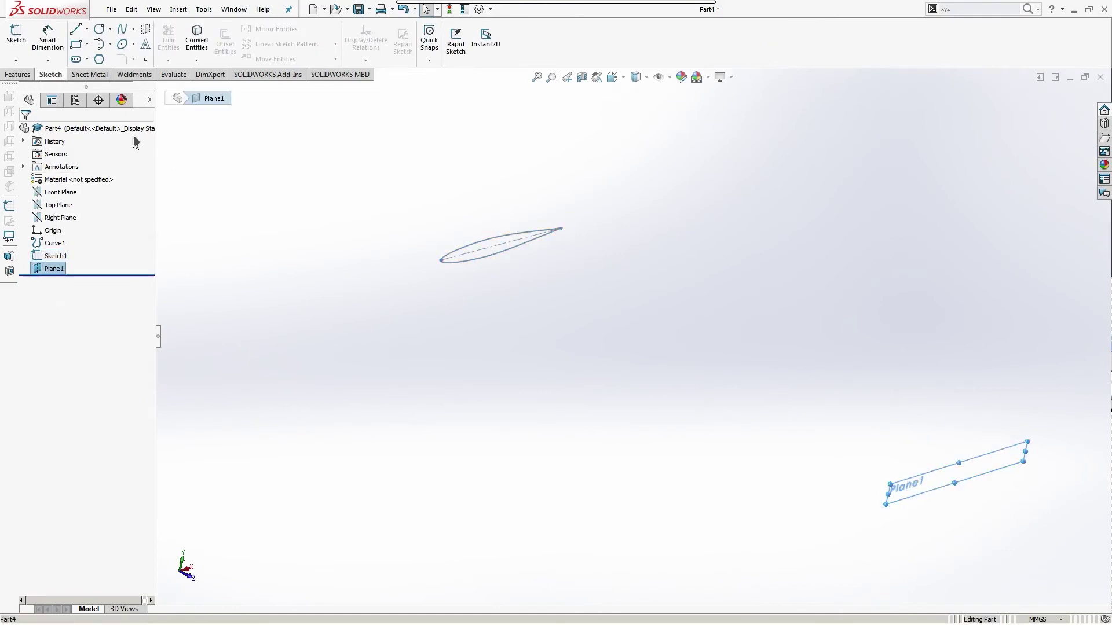
pyautogui.click(16, 36)
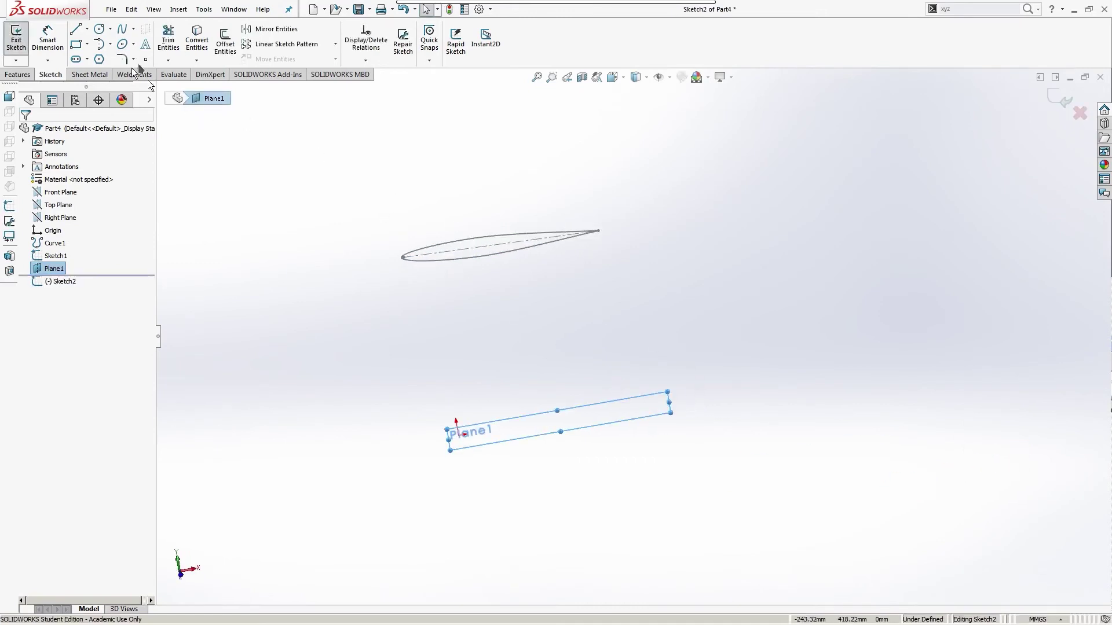
pyautogui.click(197, 40)
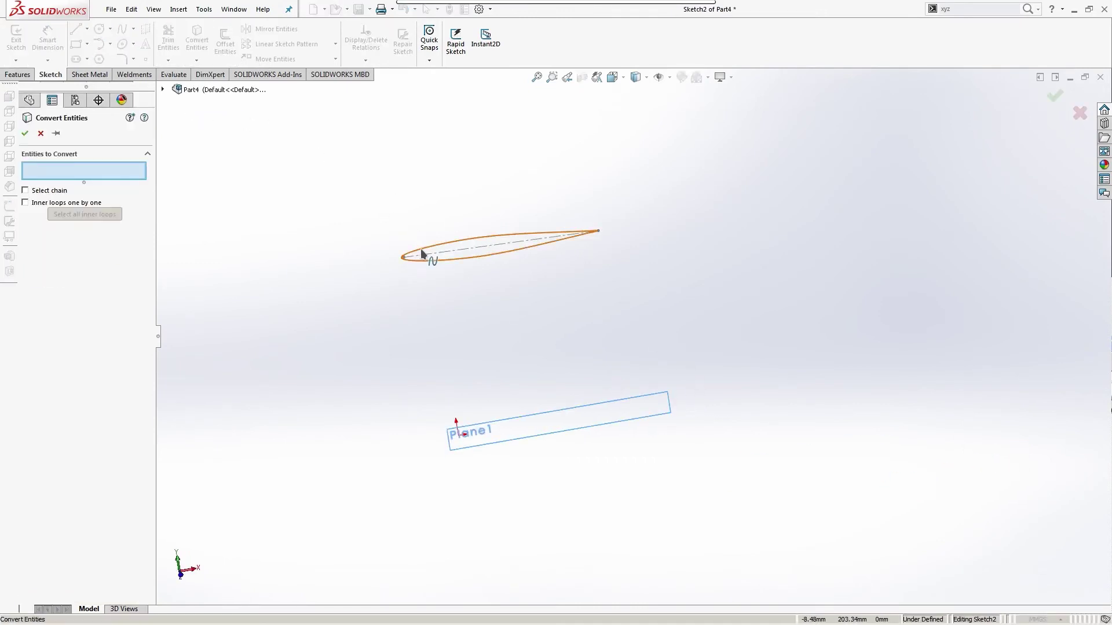
pyautogui.click(41, 134)
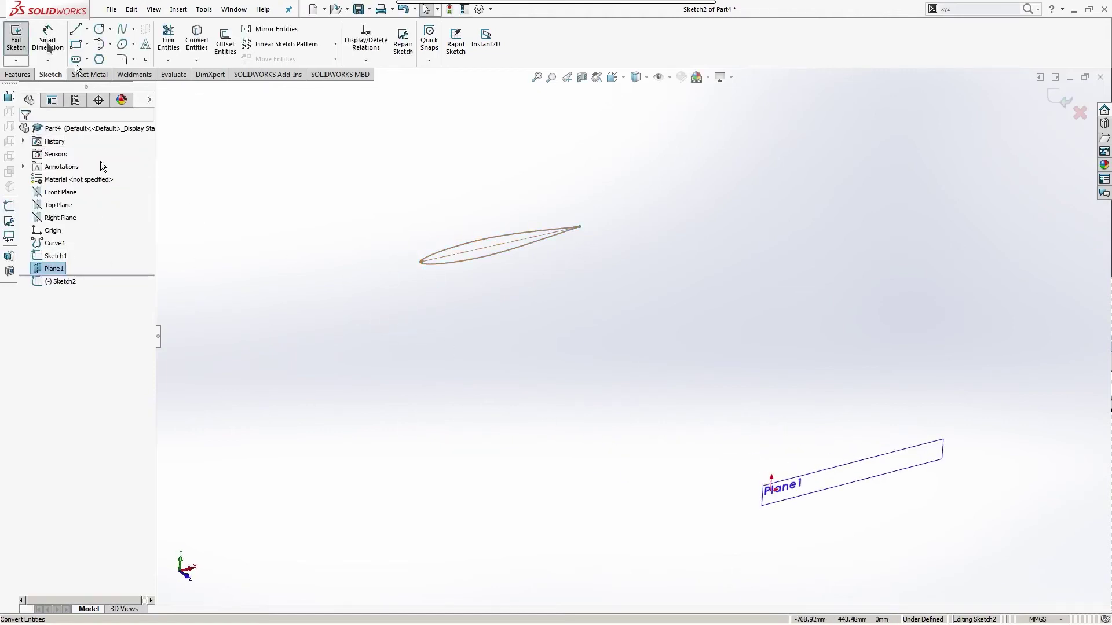
pyautogui.click(16, 36)
# Step: Copy the airfoil sketch and paste it onto the 600 mm offset plane
pyautogui.rightClick(55, 256)
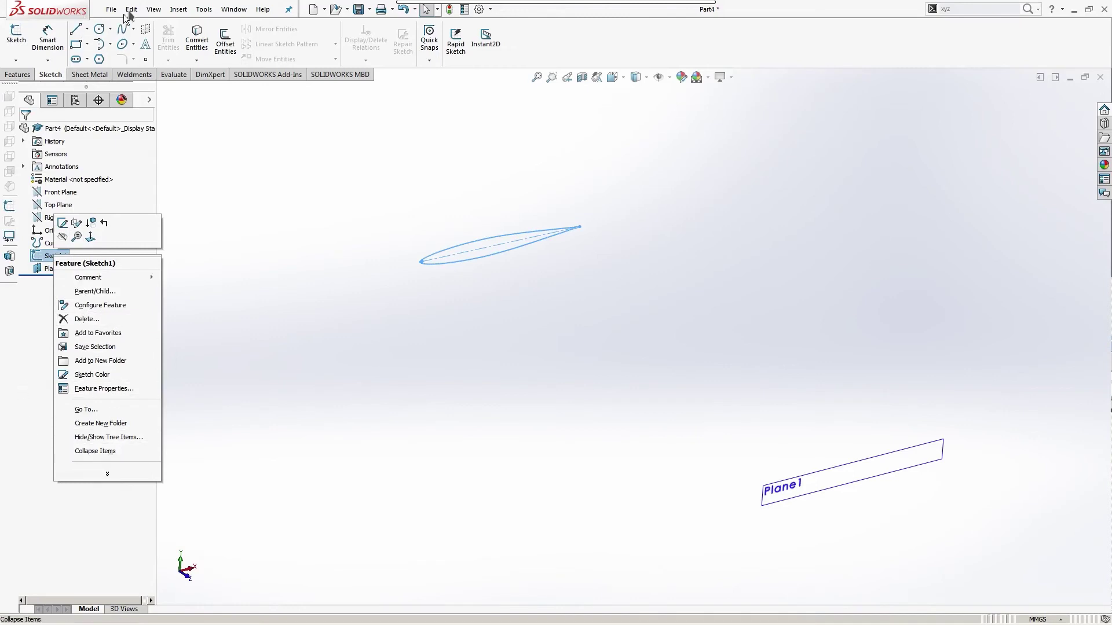
pyautogui.click(130, 11)
pyautogui.click(159, 105)
pyautogui.click(53, 268)
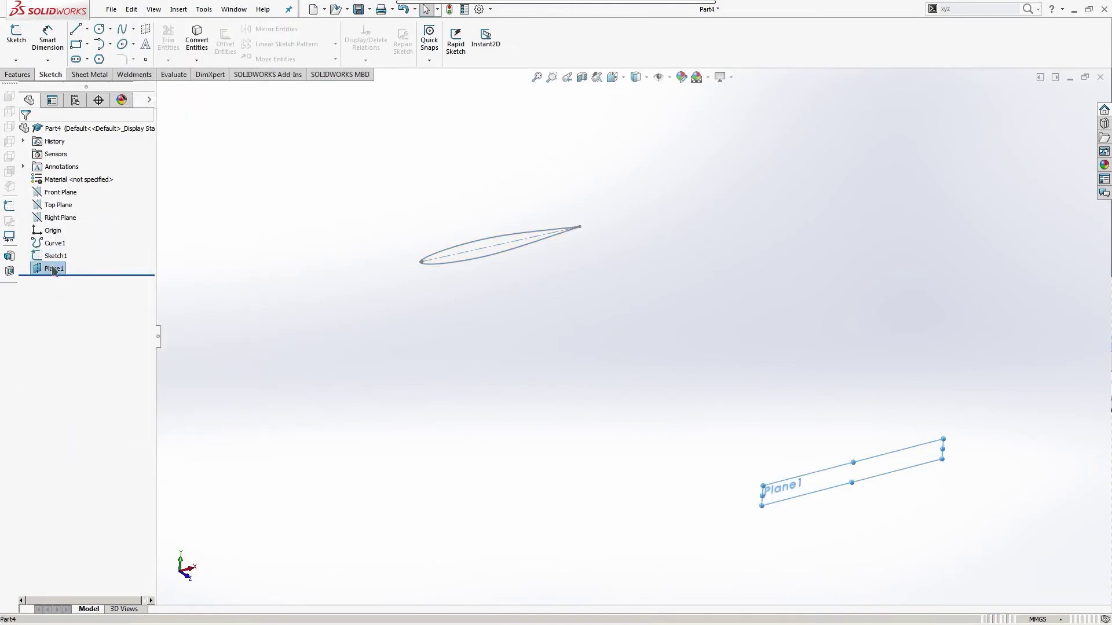
pyautogui.rightClick(55, 269)
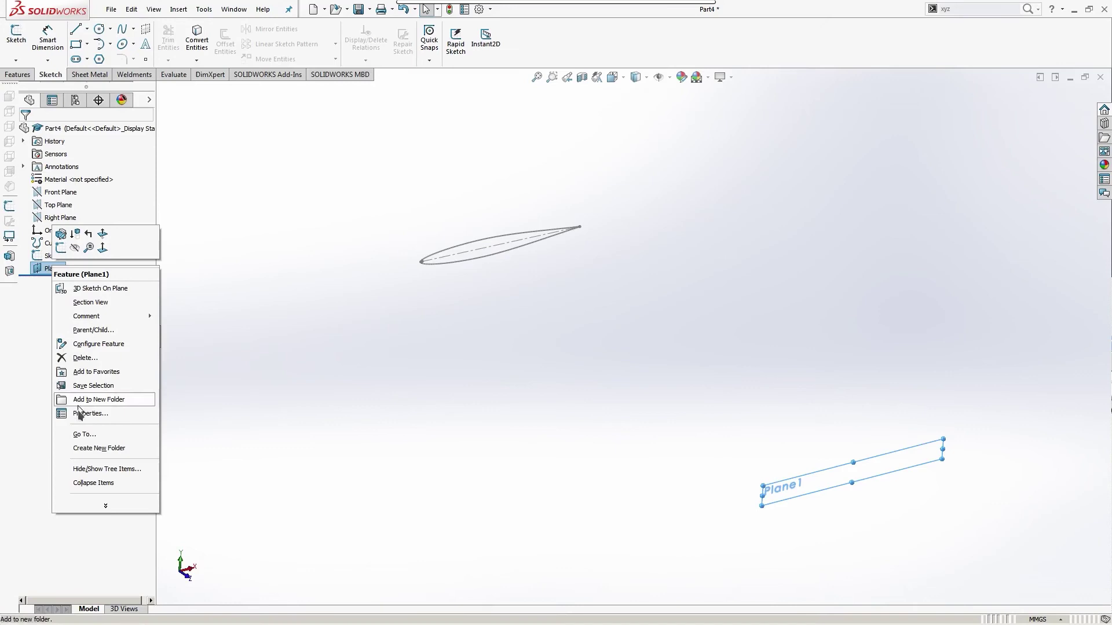
pyautogui.click(131, 10)
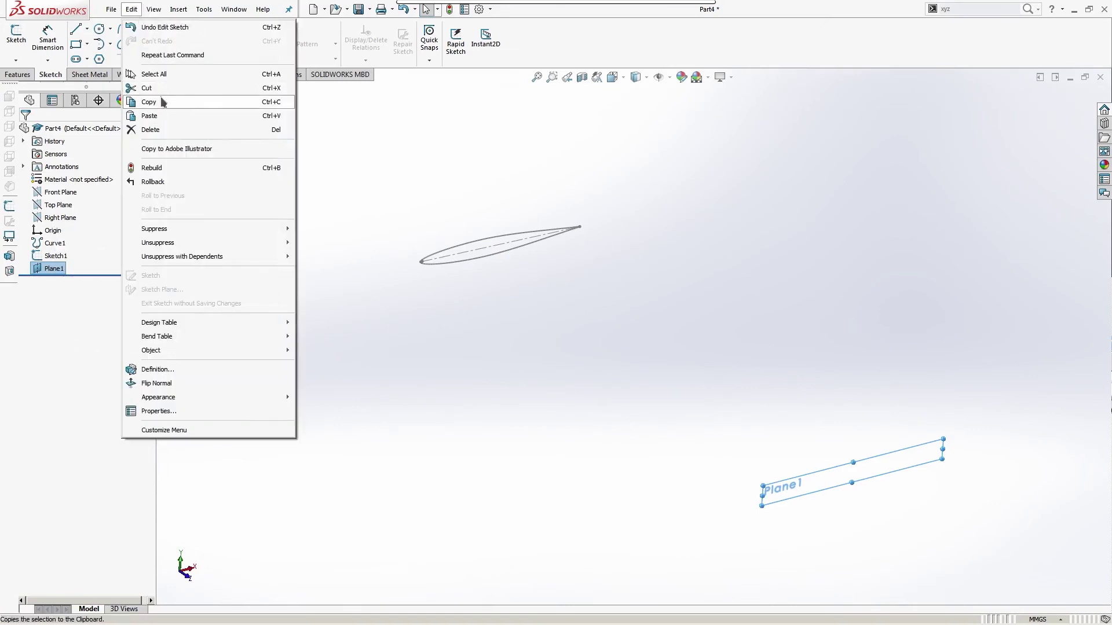
pyautogui.click(149, 116)
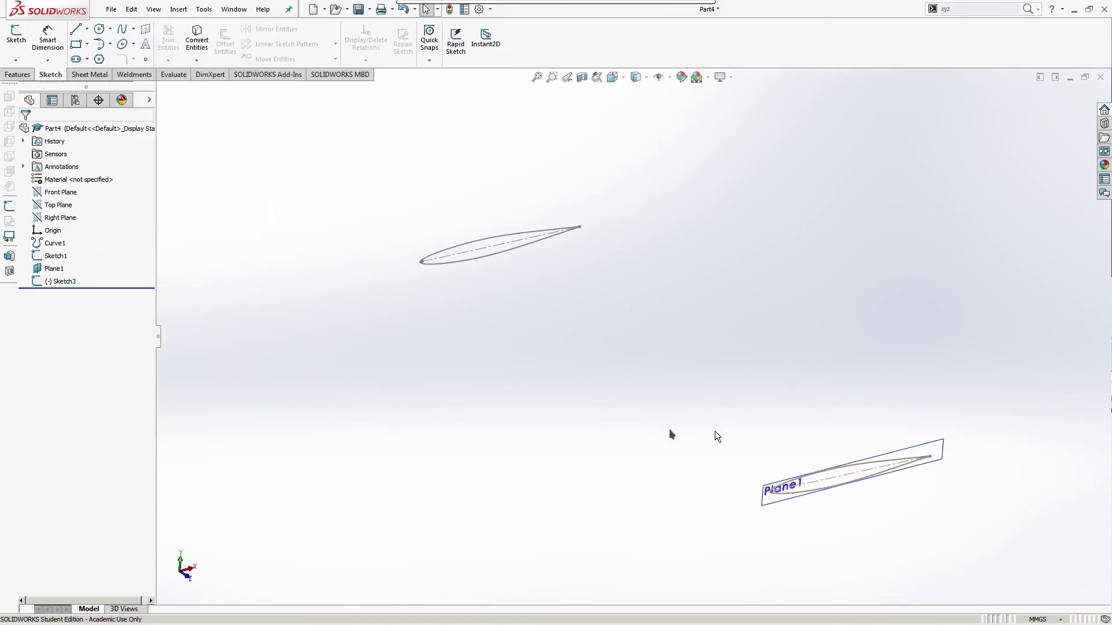
# Step: Edit the pasted airfoil sketch, moving its angle dimension to mid-chord and the vertical centerline's lower endpoint to about 33 mm below the origin
pyautogui.rightClick(60, 269)
pyautogui.rightClick(58, 281)
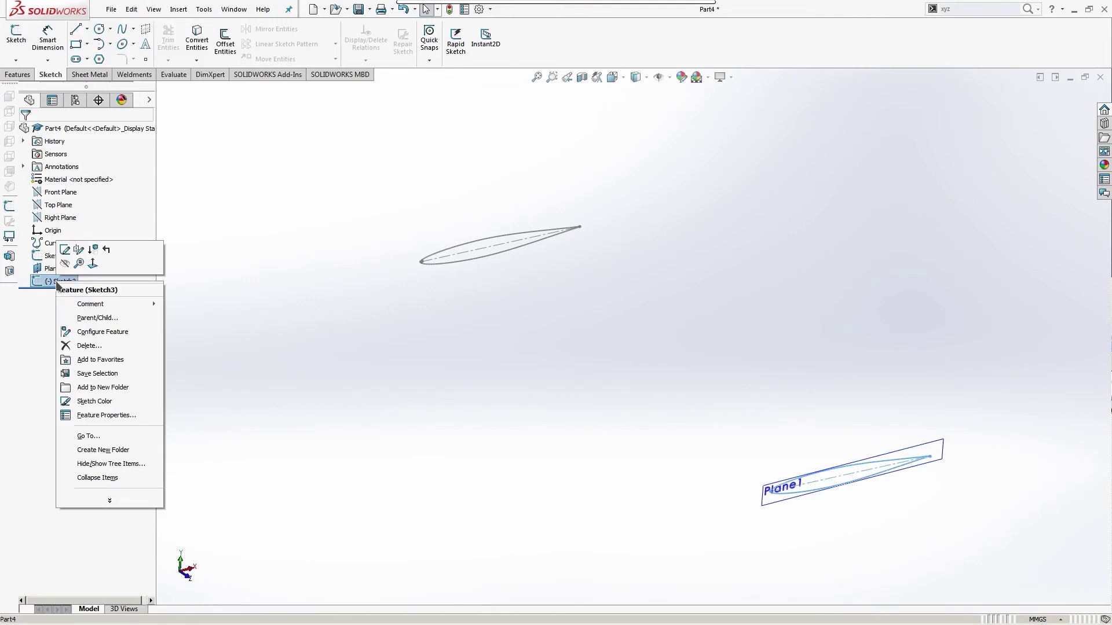
pyautogui.click(69, 253)
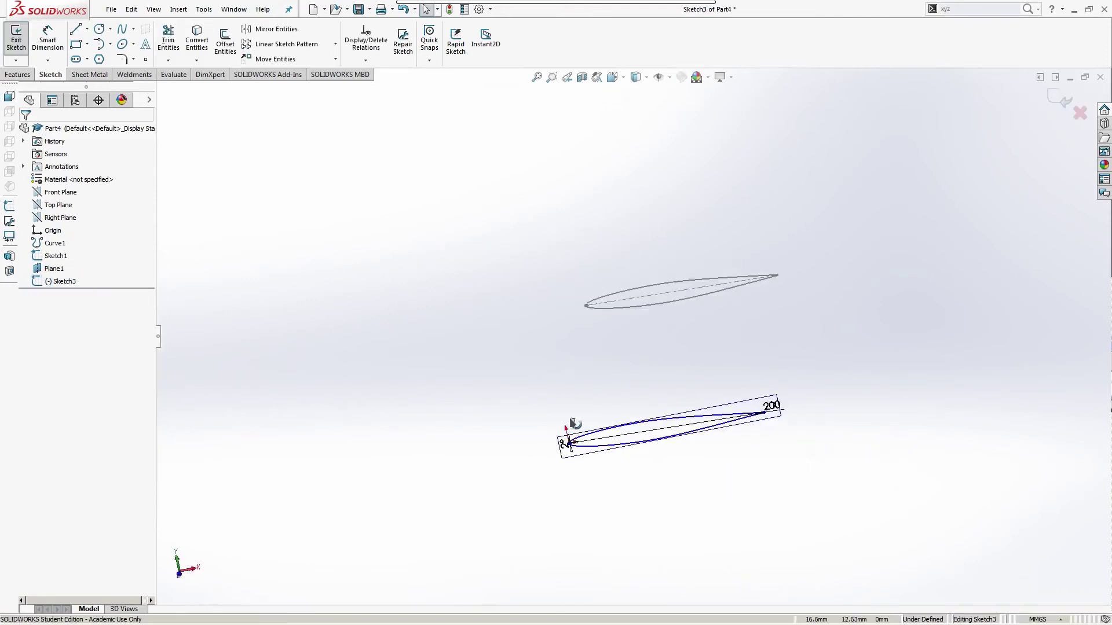
pyautogui.moveTo(465, 361); pyautogui.dragTo(778, 274)
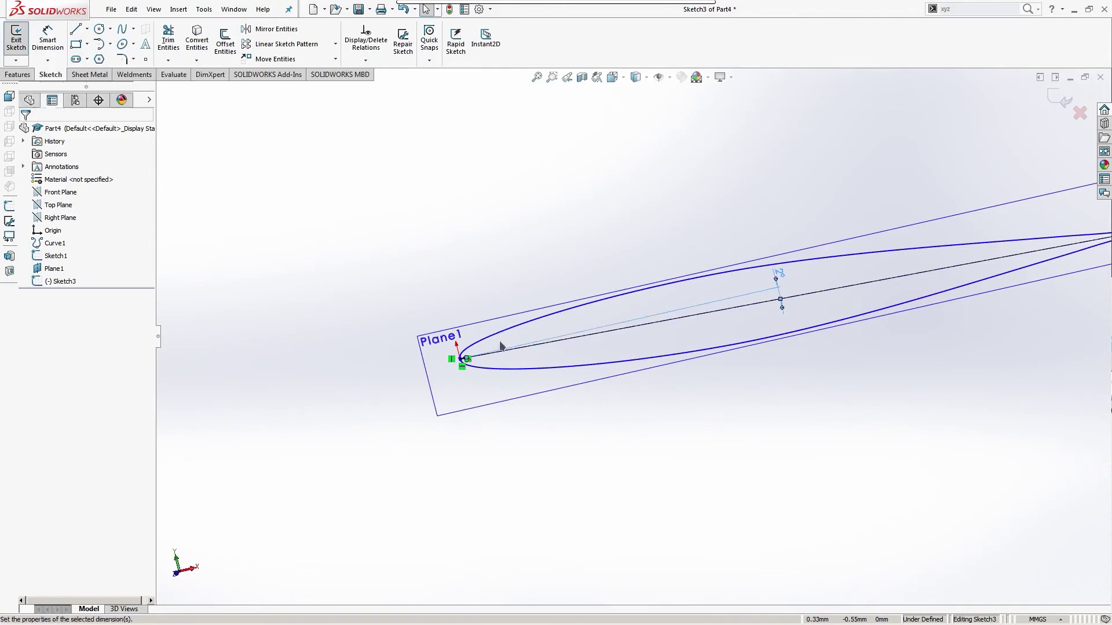
pyautogui.click(490, 430)
pyautogui.moveTo(462, 362)
pyautogui.mouseDown()
pyautogui.moveTo(436, 395)
pyautogui.moveTo(521, 407)
pyautogui.moveTo(637, 400)
pyautogui.moveTo(507, 481)
pyautogui.moveTo(462, 488)
pyautogui.moveTo(489, 475)
pyautogui.mouseUp()
pyautogui.scroll(1, 664, 468)
pyautogui.moveTo(665, 468)
pyautogui.mouseDown(button='middle')
pyautogui.moveTo(724, 501)
pyautogui.moveTo(650, 500)
pyautogui.mouseUp(button='middle')
pyautogui.scroll(4, 649, 499)
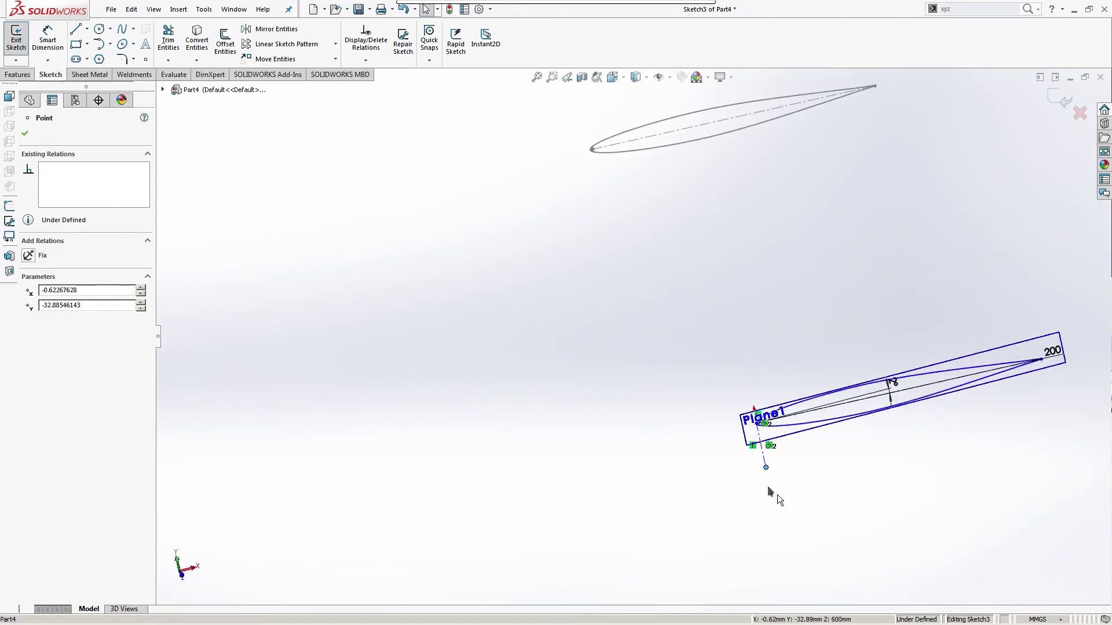
# Step: Move the vertical centerline's upper endpoint above the leading edge and place the chord centerline's start point on the origin
pyautogui.scroll(-12, 776, 494)
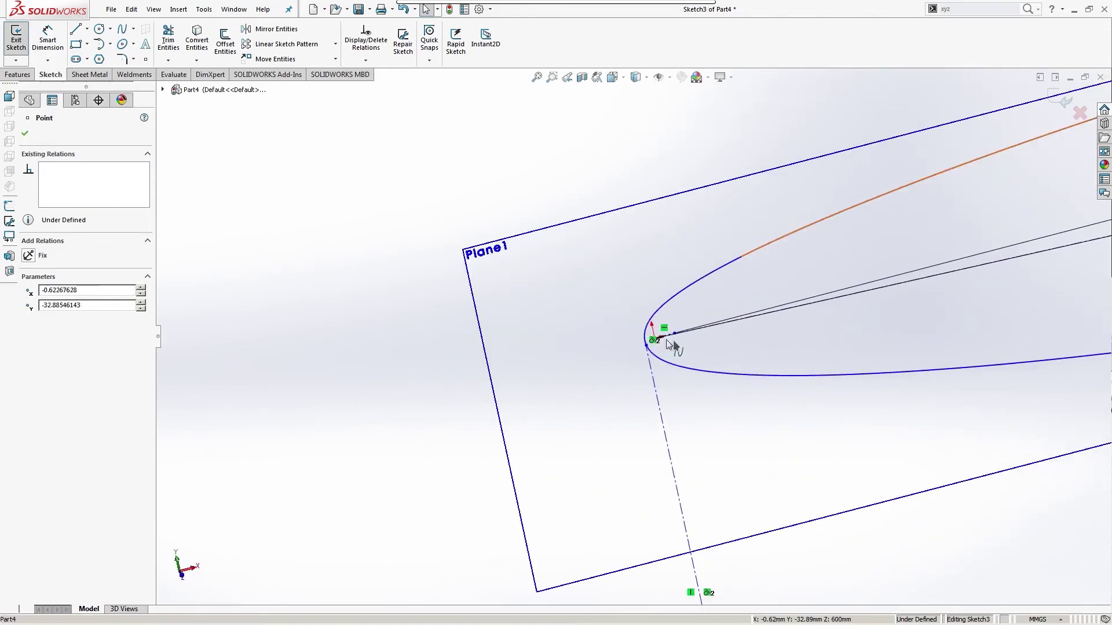
pyautogui.scroll(4, 672, 342)
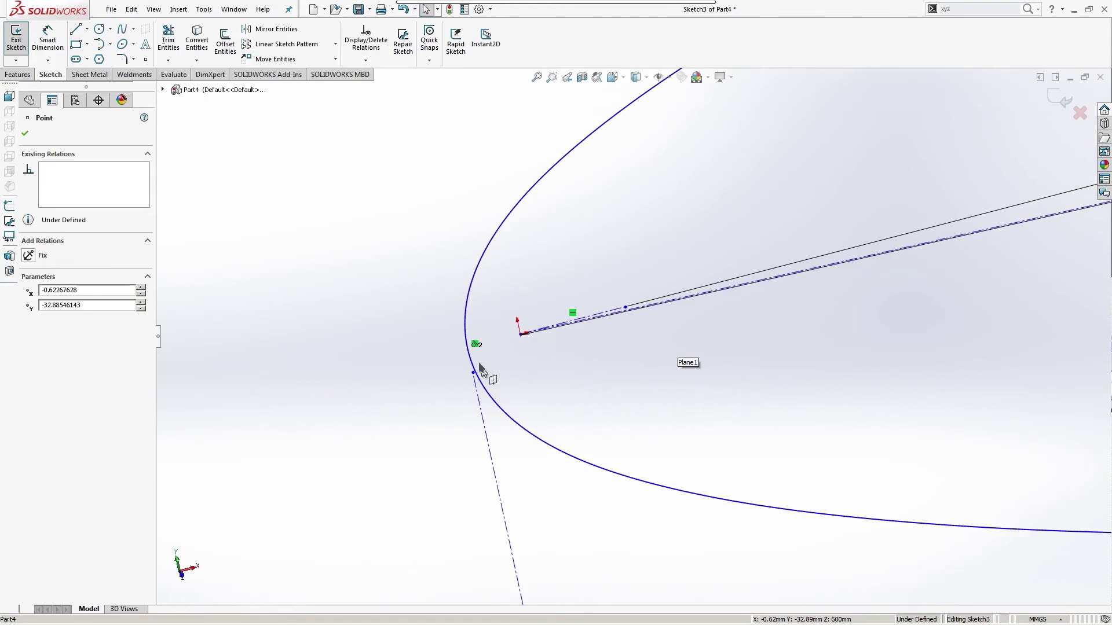
pyautogui.moveTo(480, 365)
pyautogui.mouseDown()
pyautogui.moveTo(476, 377)
pyautogui.moveTo(430, 187)
pyautogui.moveTo(396, 188)
pyautogui.mouseUp()
pyautogui.moveTo(523, 332)
pyautogui.mouseDown()
pyautogui.moveTo(515, 353)
pyautogui.moveTo(520, 334)
pyautogui.mouseUp()
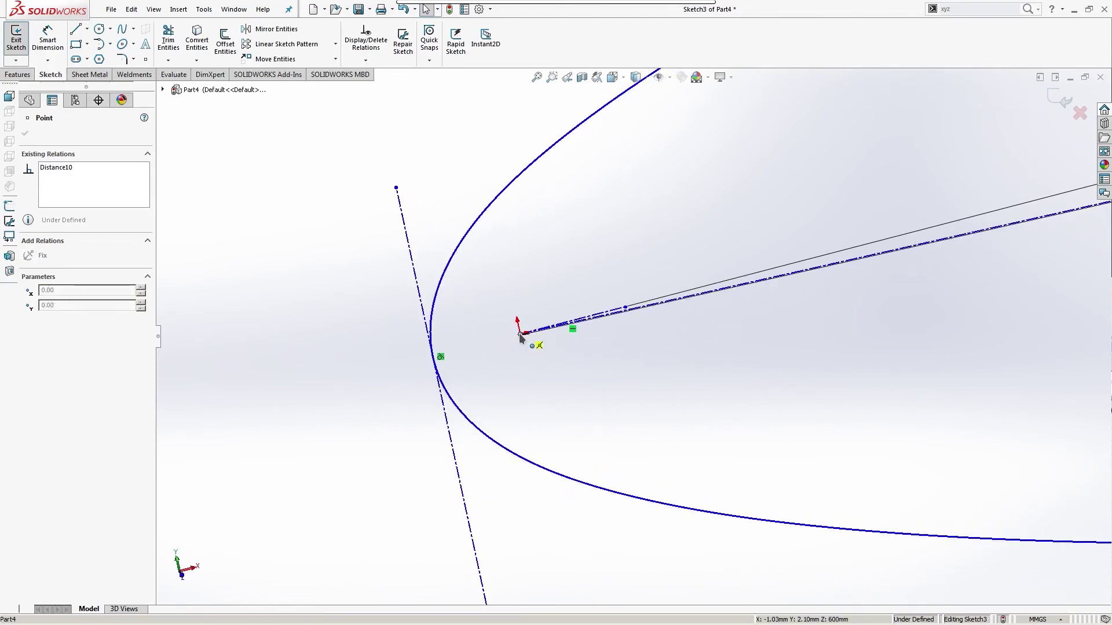
# Step: Try to add an Intersection relation between the vertical centerline, the chord's start point and the airfoil spline
pyautogui.keyDown('ctrl'); pyautogui.click(444, 384); pyautogui.keyUp('ctrl')
pyautogui.keyDown('ctrl'); pyautogui.click(440, 392); pyautogui.keyUp('ctrl')
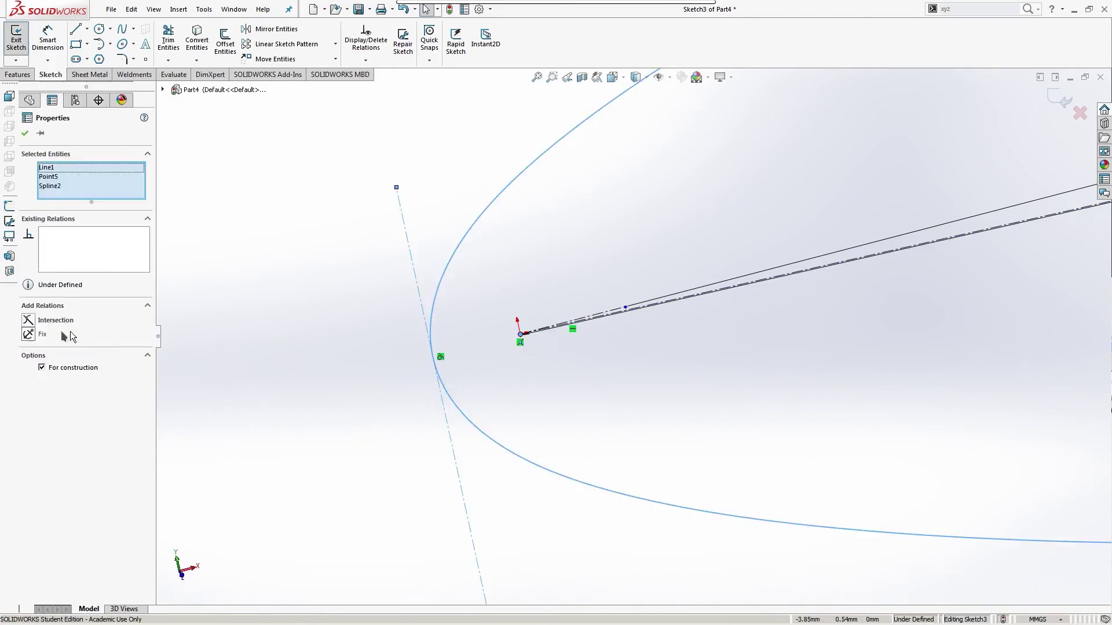
pyautogui.click(30, 321)
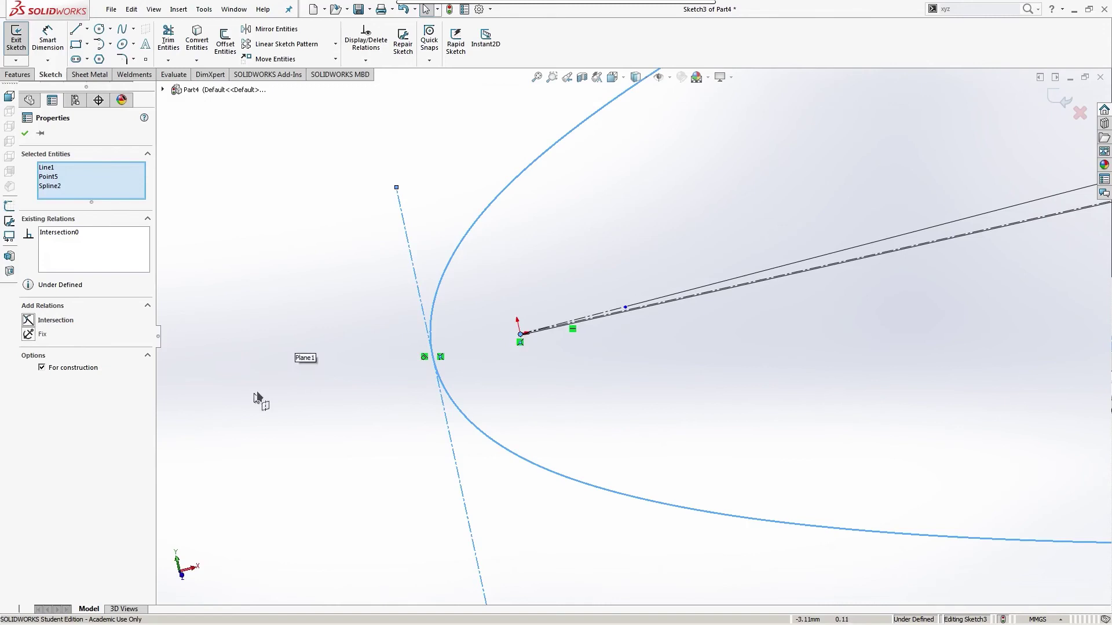
pyautogui.click(216, 377)
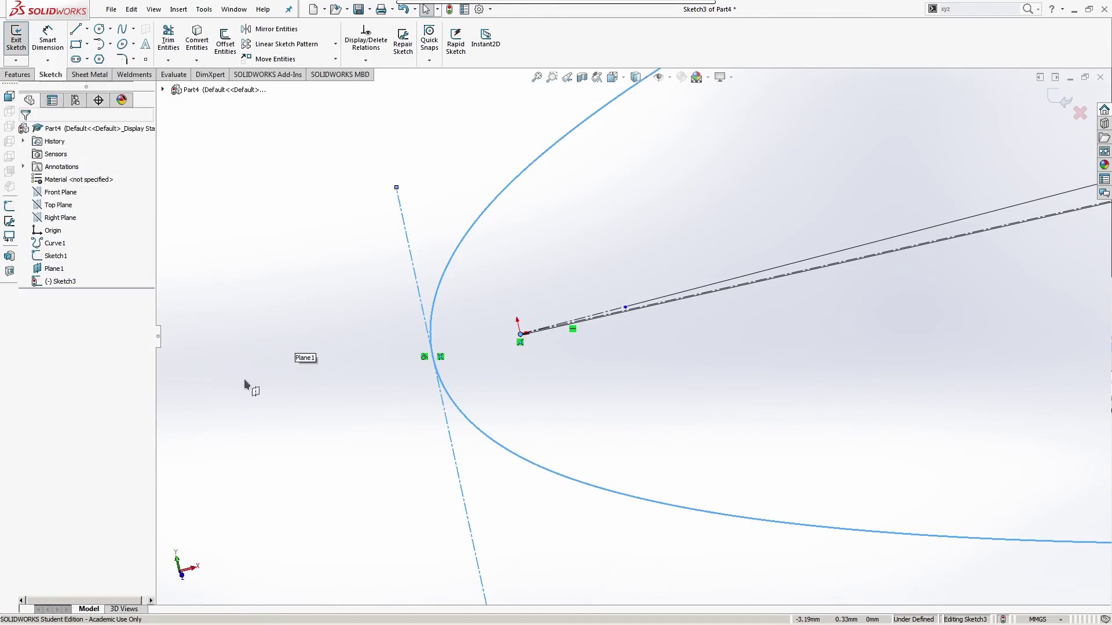
# Step: Make the airfoil spline coincident with the chord centerline's start point at the origin
pyautogui.click(519, 336)
pyautogui.click(449, 397)
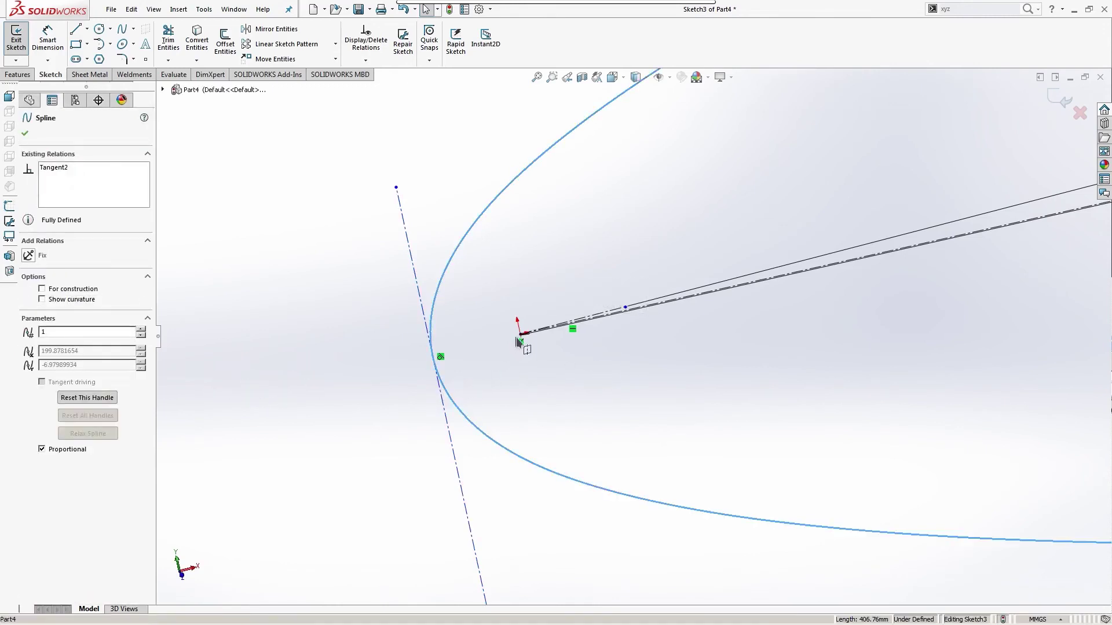
pyautogui.keyDown('ctrl'); pyautogui.click(519, 336); pyautogui.keyUp('ctrl')
pyautogui.click(42, 331)
pyautogui.click(300, 346)
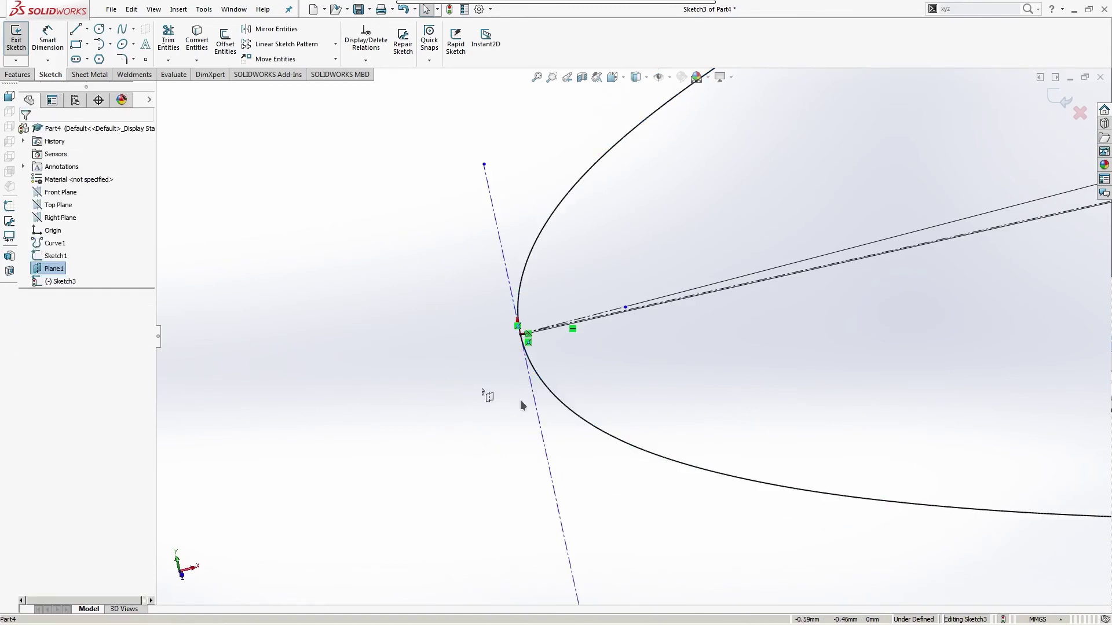
# Step: Add a Coincident relation between the vertical leading-edge centerline and the chord's start point at the origin
pyautogui.moveTo(528, 400); pyautogui.dragTo(470, 408)
pyautogui.keyDown('ctrl'); pyautogui.click(520, 334); pyautogui.keyUp('ctrl')
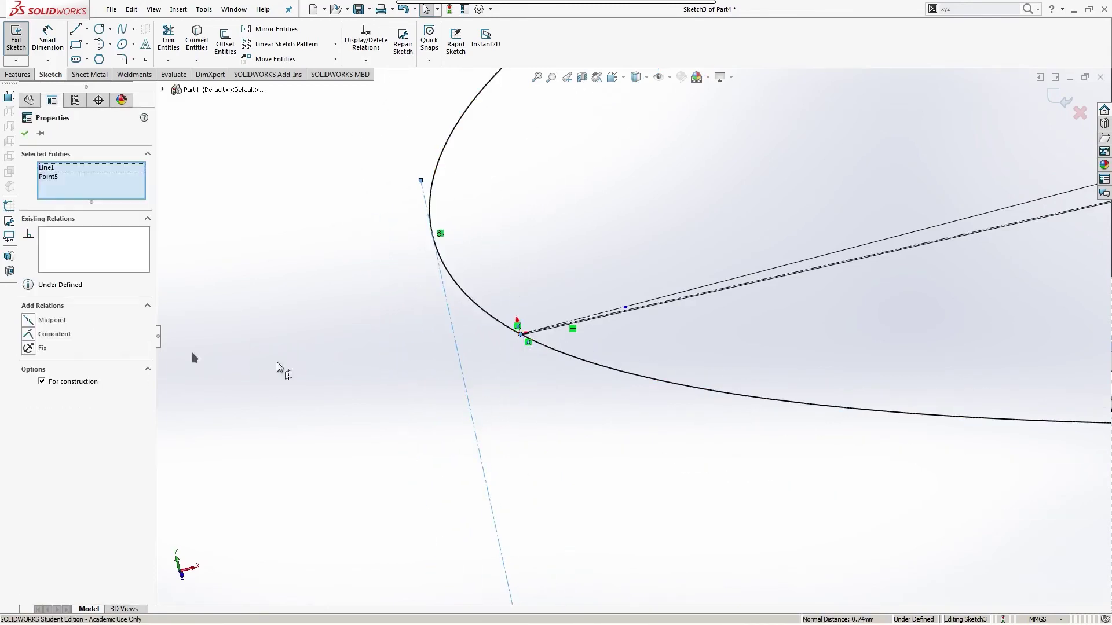
pyautogui.click(25, 334)
pyautogui.click(389, 377)
# Step: Set the chord's angle dimension in the airfoil sketch on the offset plane to 0 degrees
pyautogui.scroll(9, 397, 387)
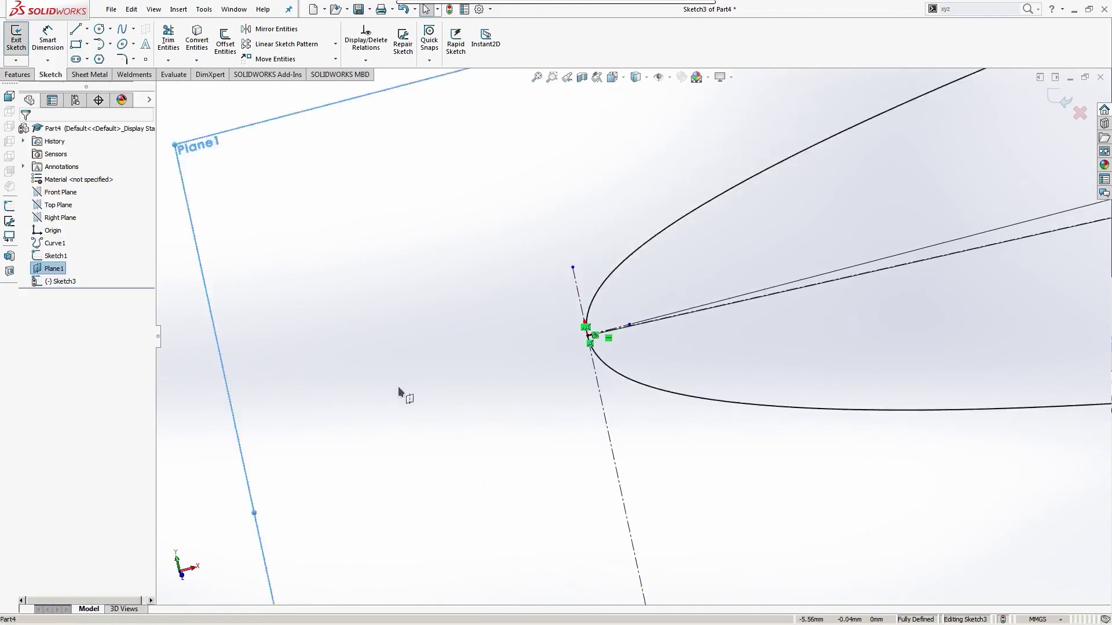
pyautogui.scroll(10, 486, 385)
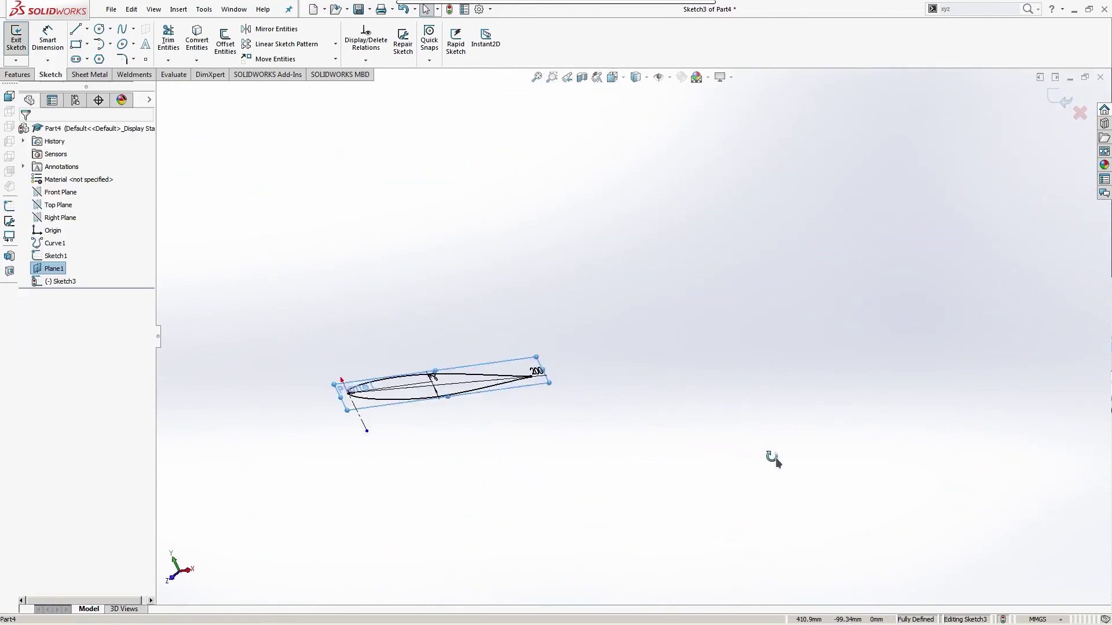
pyautogui.scroll(3, 731, 435)
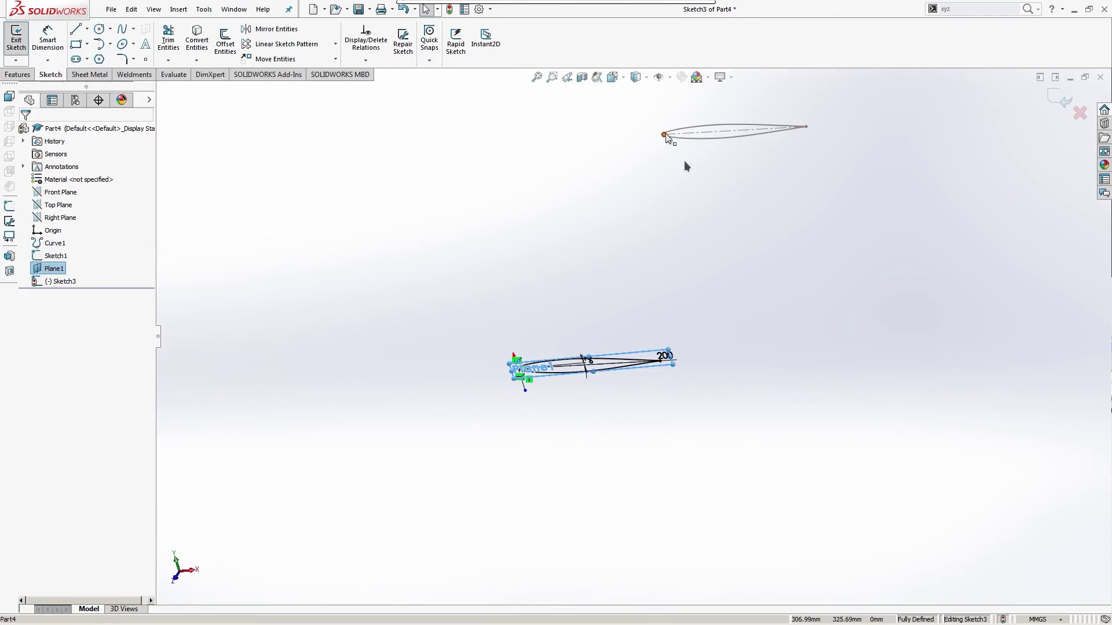
pyautogui.scroll(-5, 596, 382)
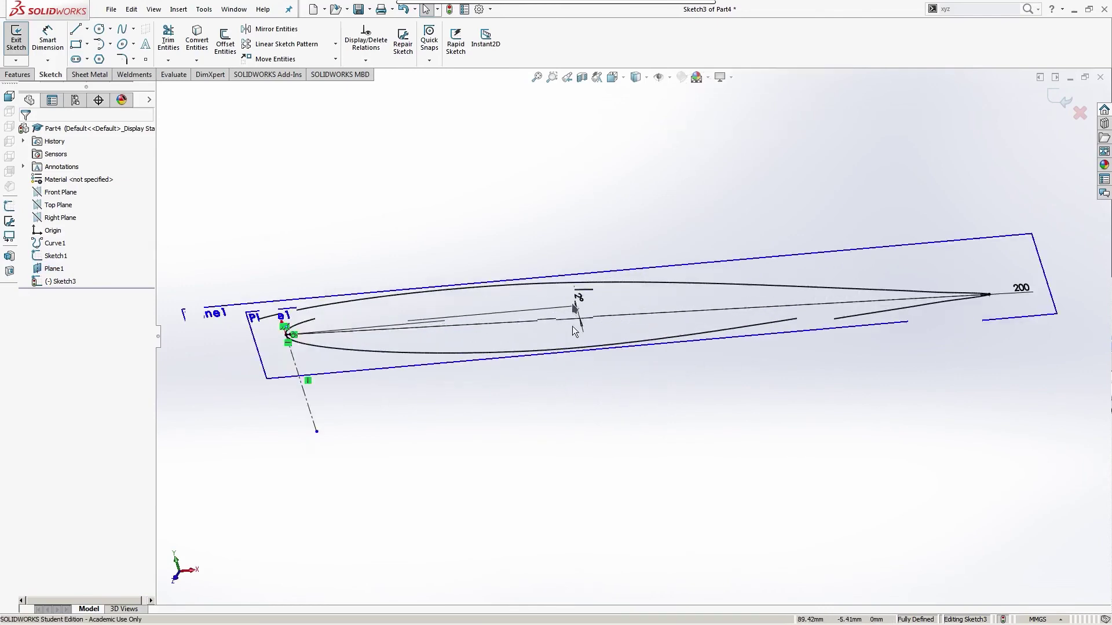
pyautogui.doubleClick(578, 304)
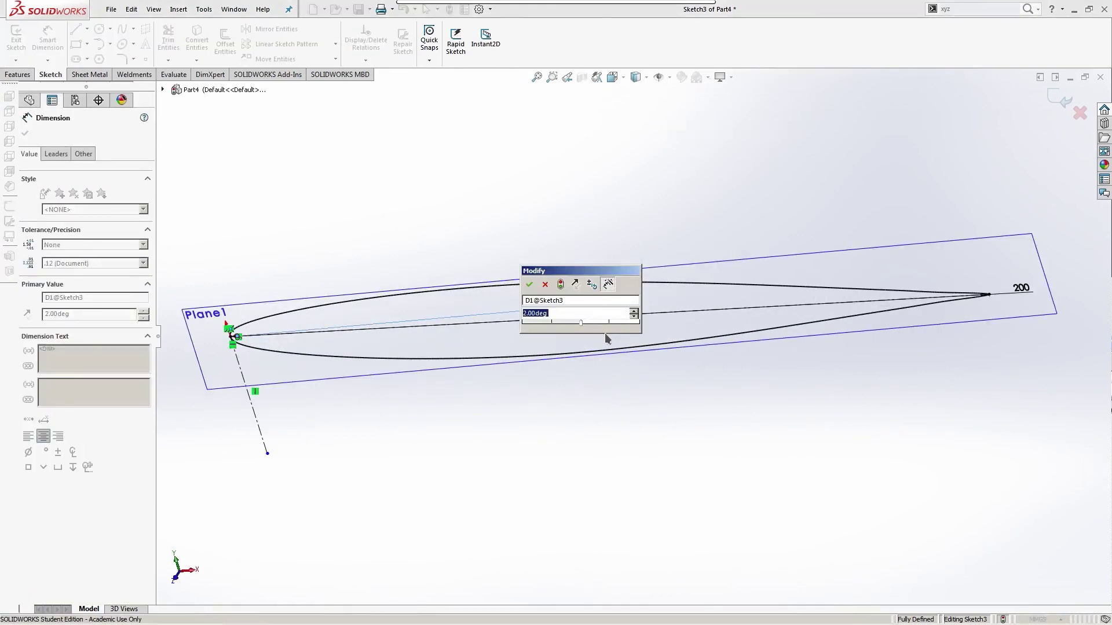
pyautogui.write('0')
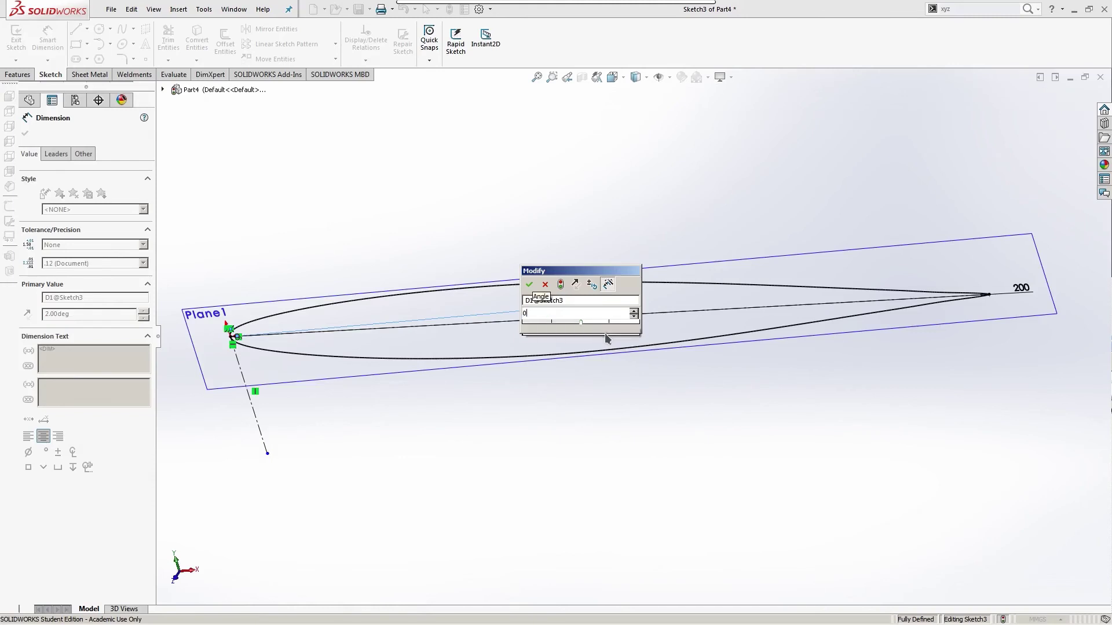
pyautogui.press('Return')
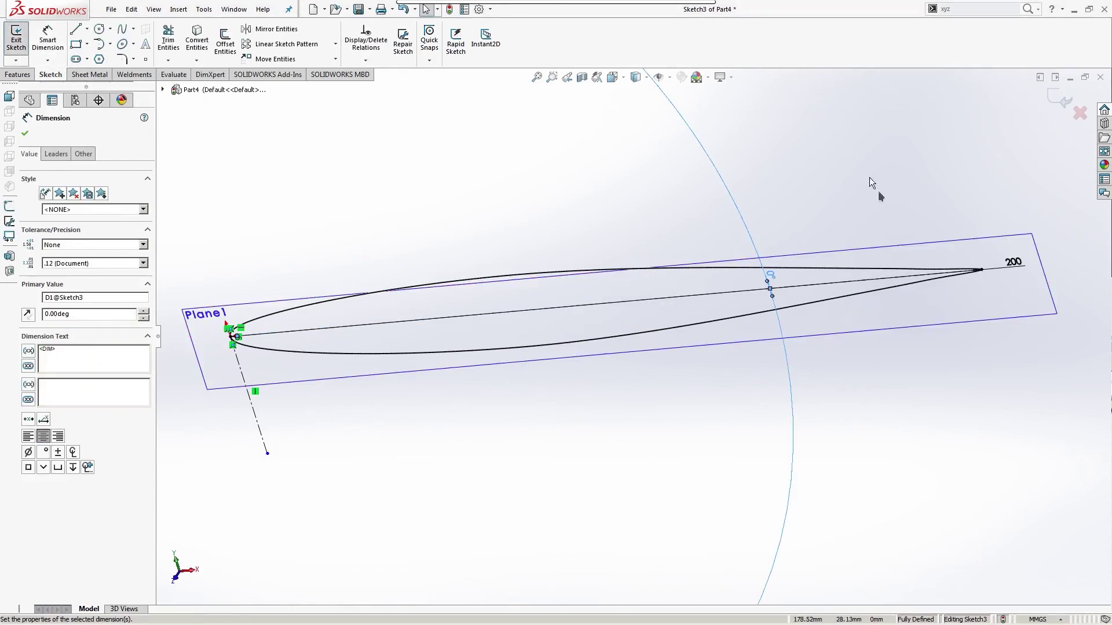
# Step: Set the chord length of the offset-plane airfoil to 175 mm and finish the sketch
pyautogui.doubleClick(1013, 262)
pyautogui.write('175')
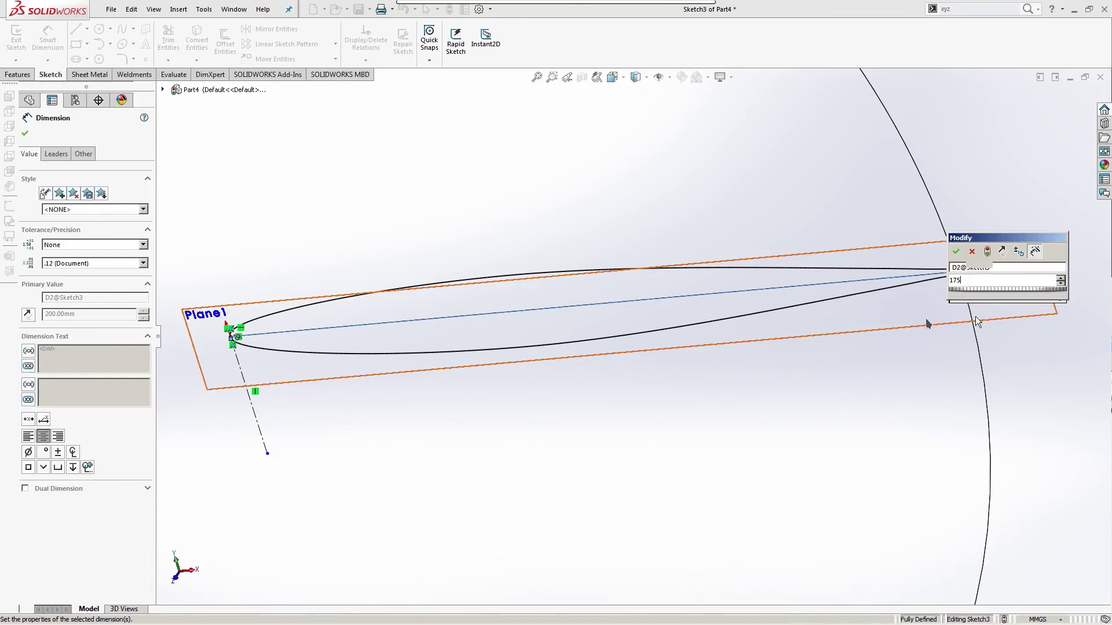
pyautogui.press('Return')
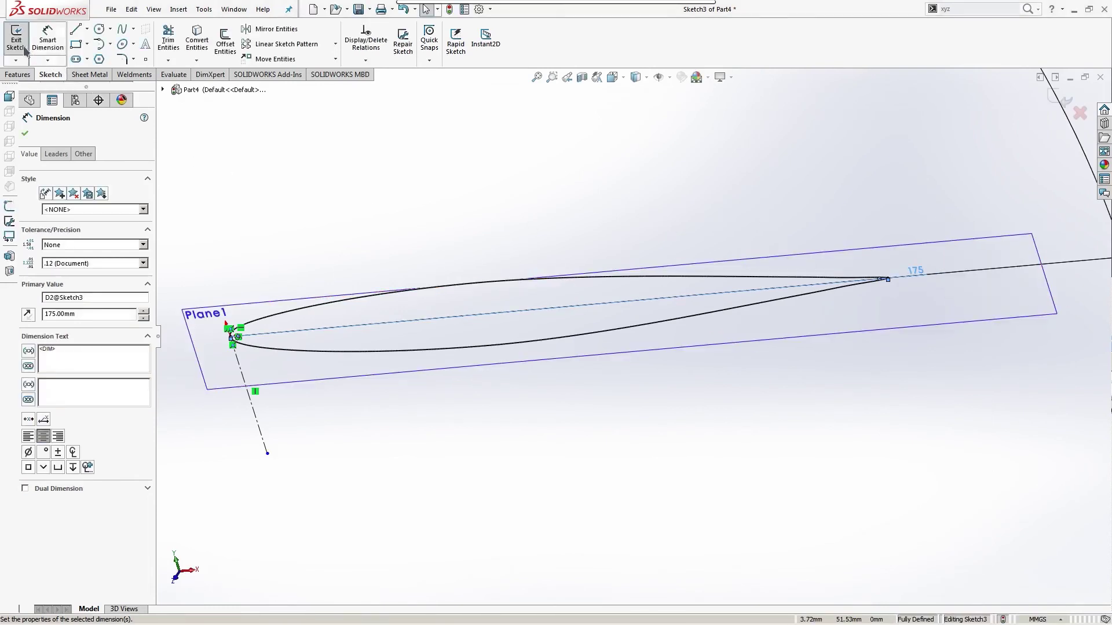
pyautogui.click(18, 40)
# Step: Loft a solid between the two airfoil sketches, with the profile connectors placed at both trailing edges
pyautogui.scroll(4, 519, 454)
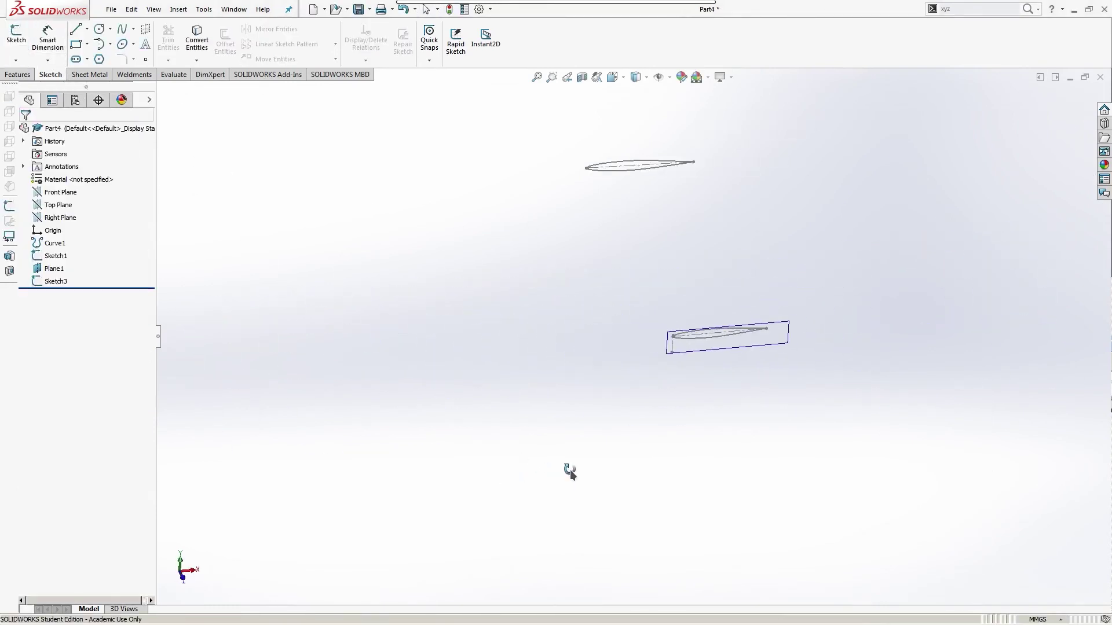
pyautogui.click(19, 75)
pyautogui.click(112, 44)
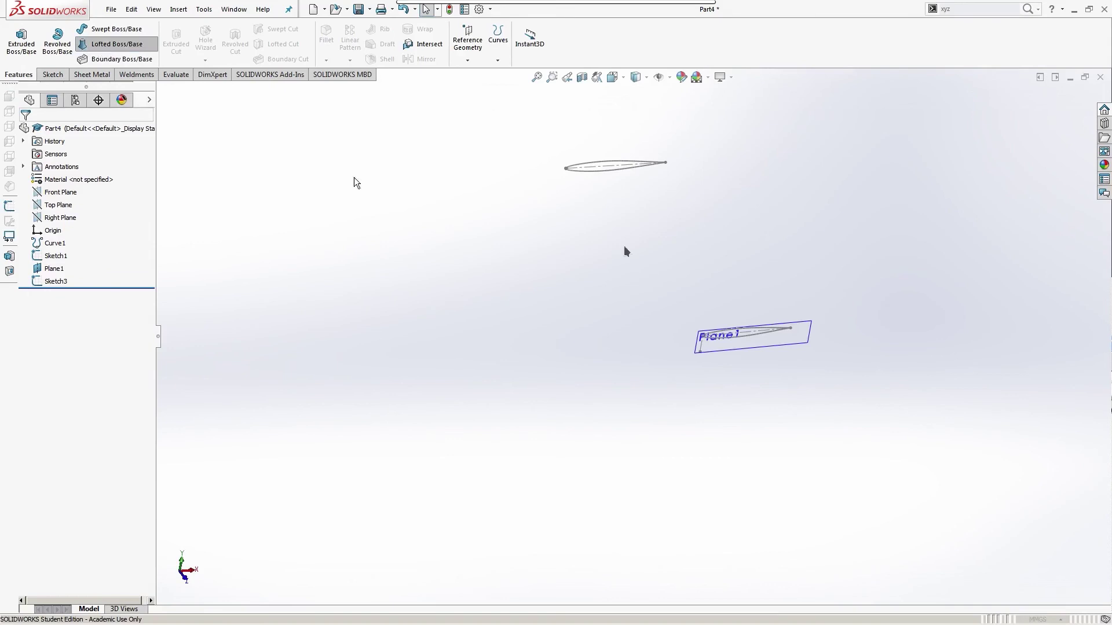
pyautogui.click(626, 165)
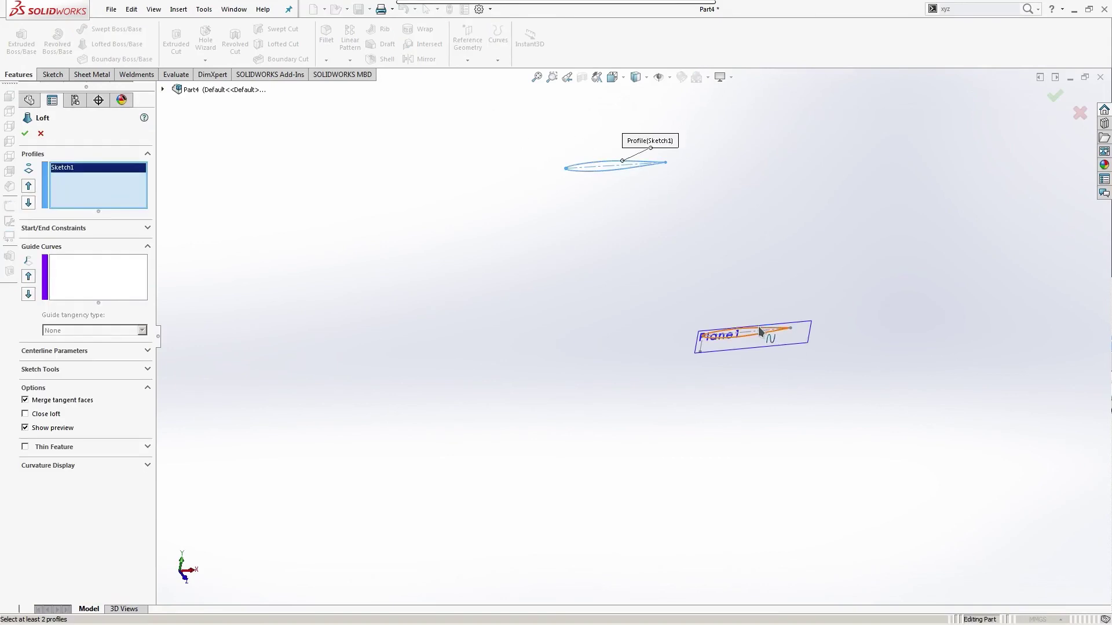
pyautogui.click(758, 330)
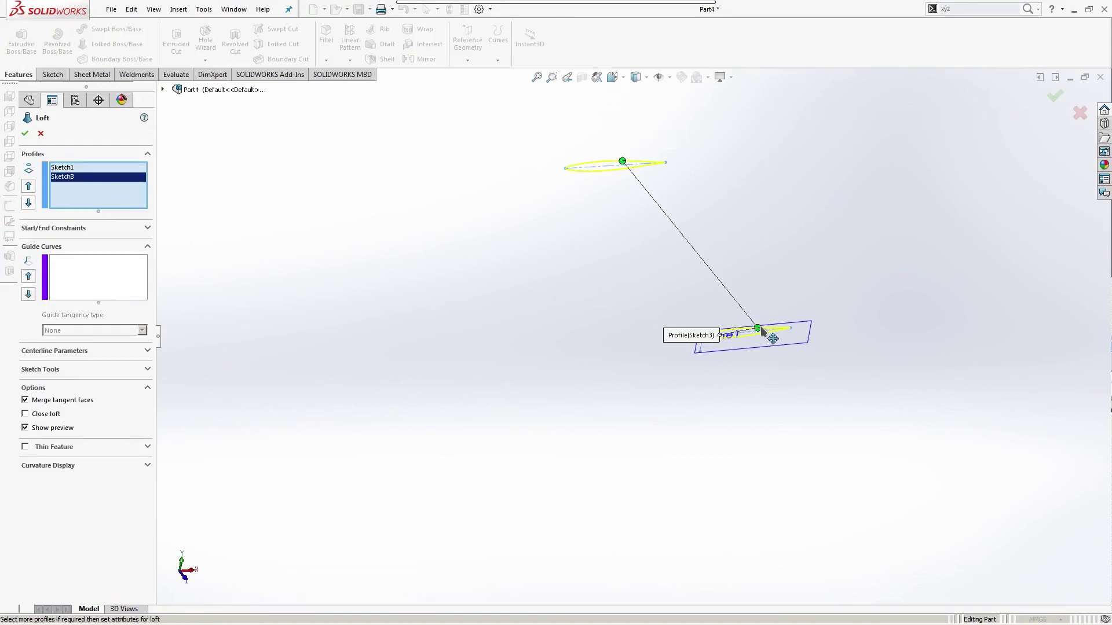
pyautogui.moveTo(761, 329); pyautogui.dragTo(833, 345)
pyautogui.moveTo(622, 165); pyautogui.dragTo(665, 163)
pyautogui.press('Return')
# Step: Edit the loft's offset-plane sketch, set its chord length to 125 mm, and rebuild the tapered wing
pyautogui.moveTo(827, 486)
pyautogui.mouseDown(button='middle')
pyautogui.moveTo(602, 342)
pyautogui.moveTo(621, 526)
pyautogui.moveTo(523, 562)
pyautogui.moveTo(605, 453)
pyautogui.moveTo(632, 474)
pyautogui.moveTo(648, 470)
pyautogui.moveTo(671, 437)
pyautogui.moveTo(705, 450)
pyautogui.moveTo(600, 452)
pyautogui.mouseUp(button='middle')
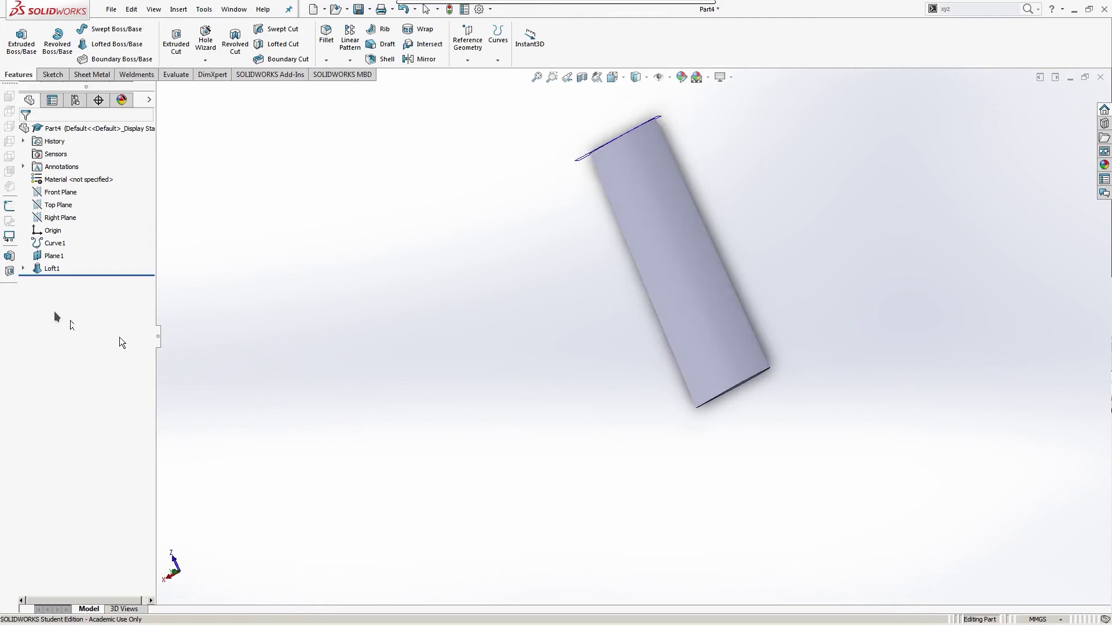
pyautogui.click(23, 269)
pyautogui.click(58, 293)
pyautogui.rightClick(57, 293)
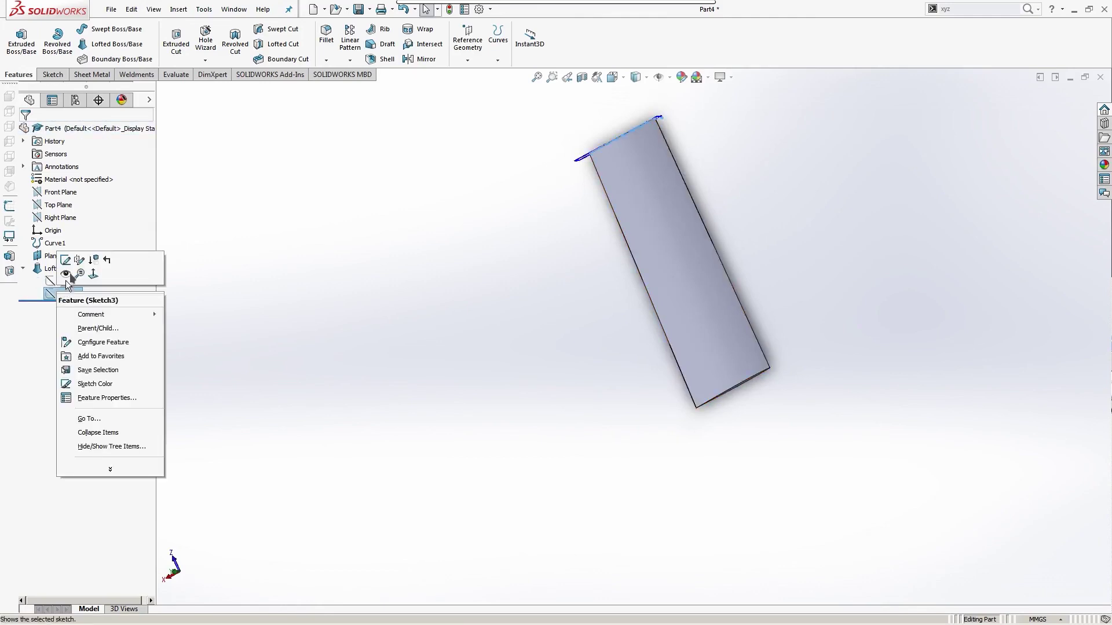
pyautogui.moveTo(521, 350); pyautogui.dragTo(552, 433, button='middle')
pyautogui.doubleClick(599, 179)
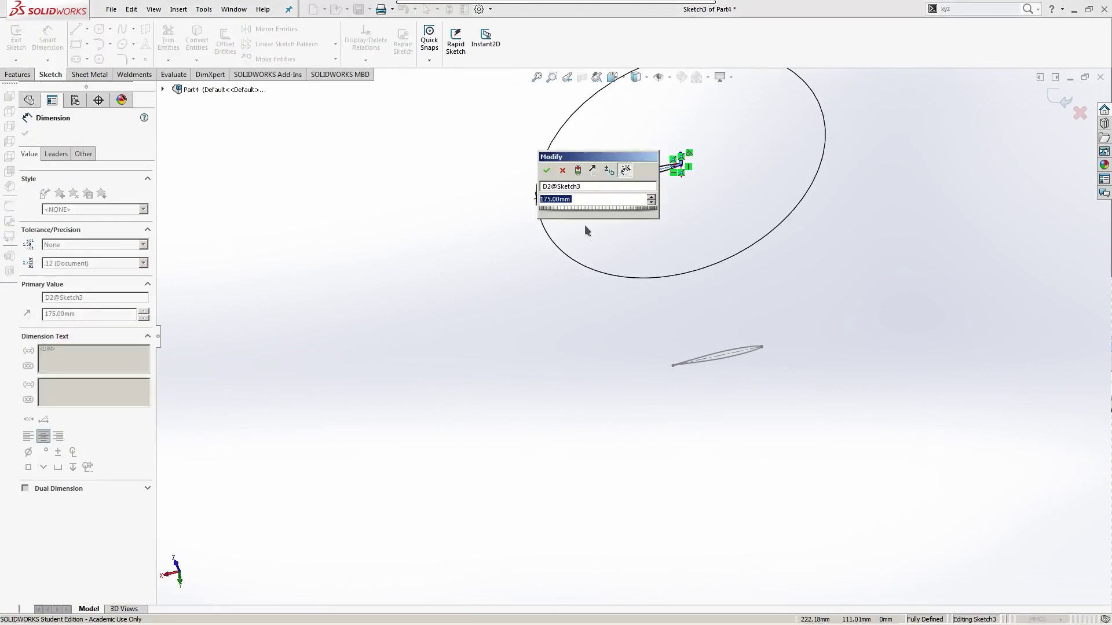
pyautogui.write('125')
pyautogui.press('Return')
pyautogui.click(16, 37)
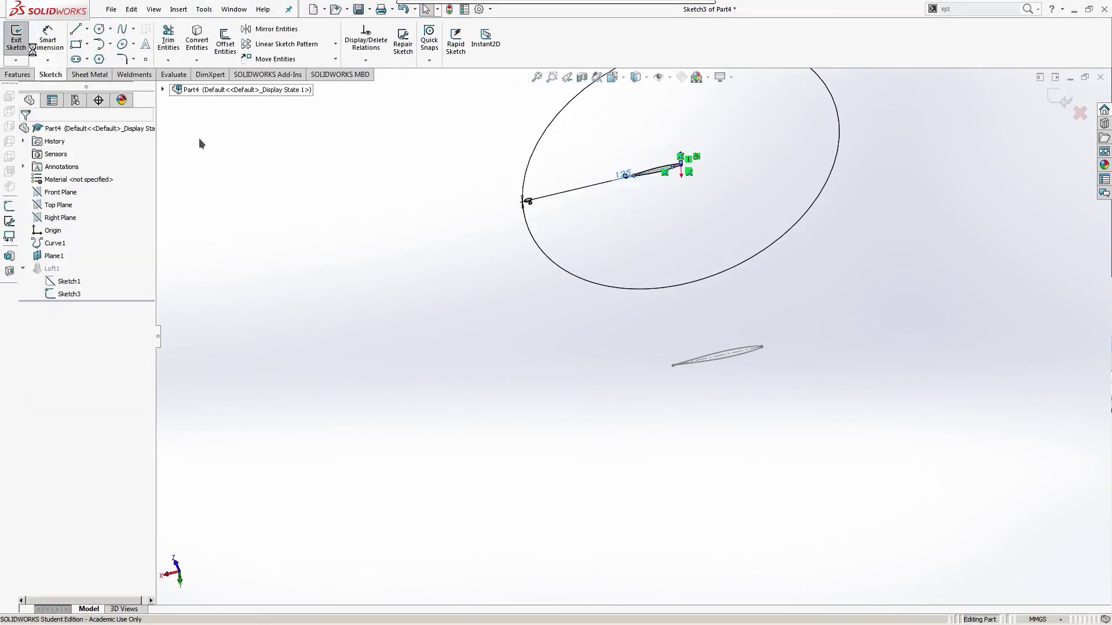
pyautogui.moveTo(480, 344); pyautogui.dragTo(454, 300, button='middle')
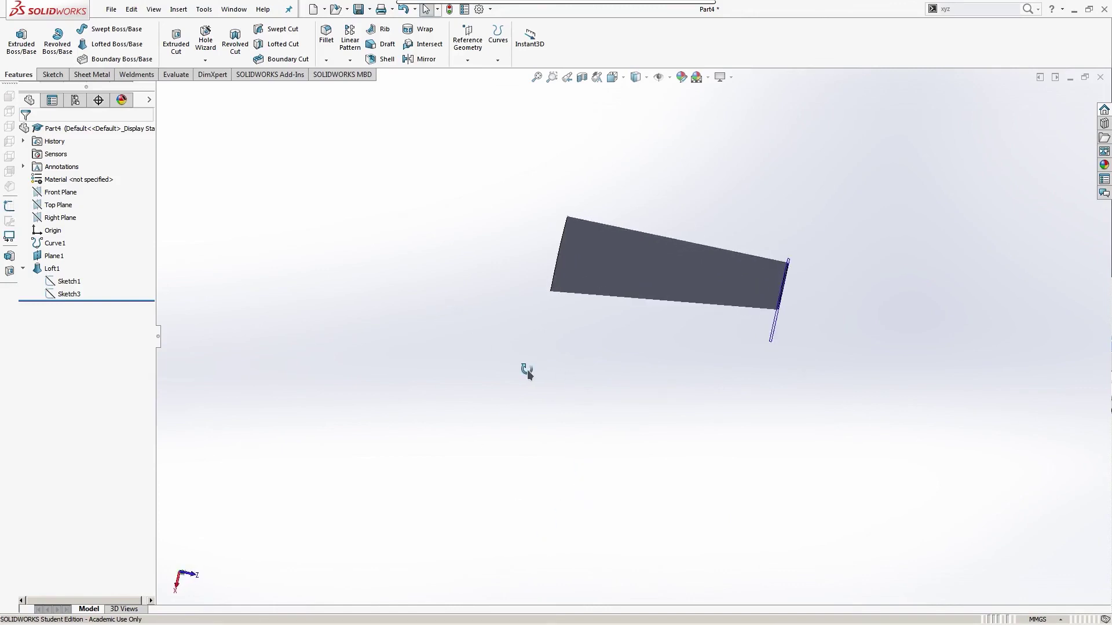
# Step: Save the part in the foil folder as NACA 64A-010, copying the airfoil name from the Airfoil Tools page in Firefox
pyautogui.click(358, 9)
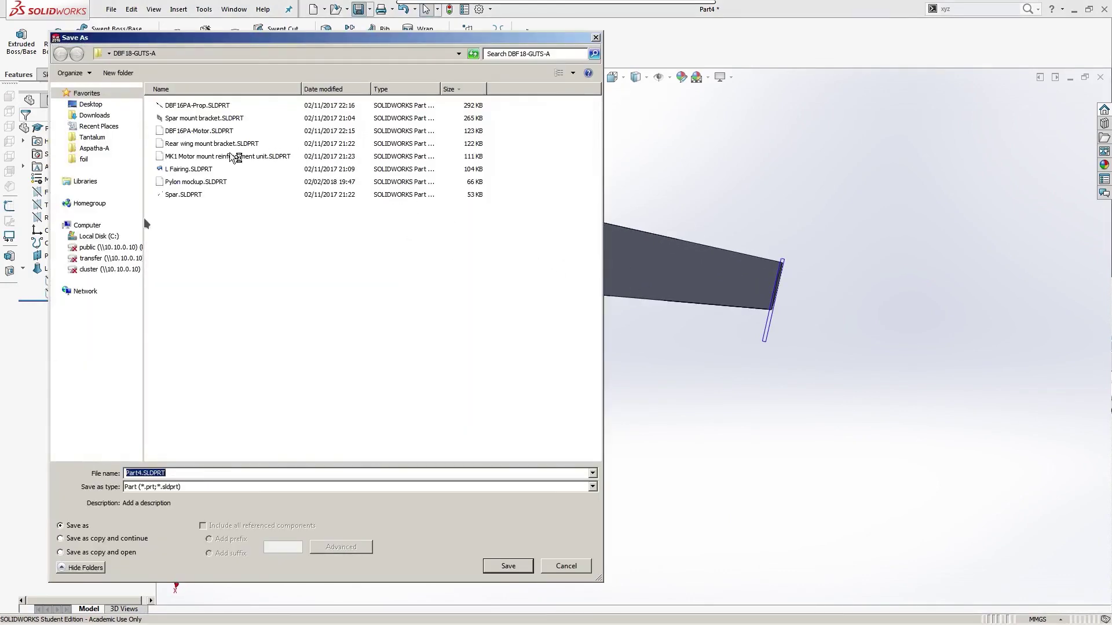
pyautogui.click(83, 161)
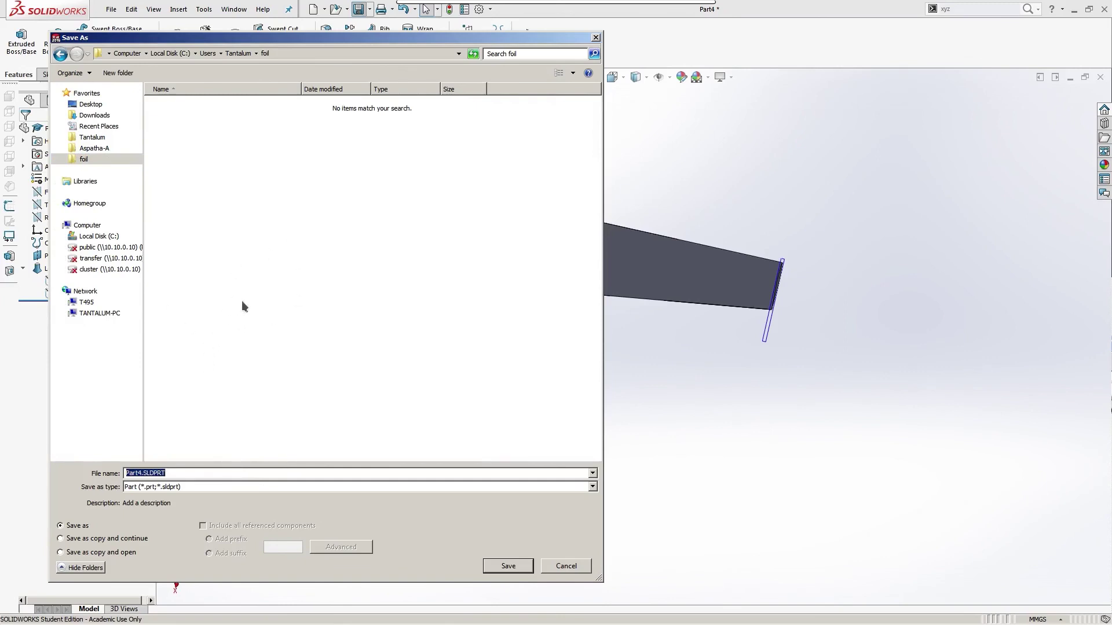
pyautogui.hotkey('ctrl', 'v')
pyautogui.hotkey('ctrl', 'a')
pyautogui.press('BackSpace')
pyautogui.click(133, 619)
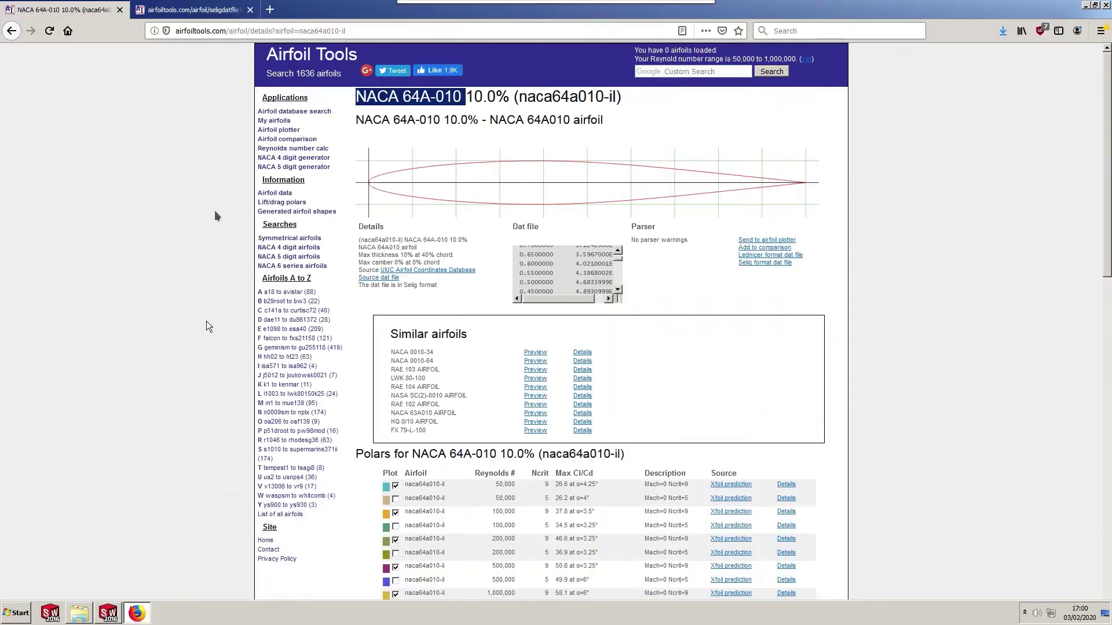
pyautogui.hotkey('alt', 'Tab')
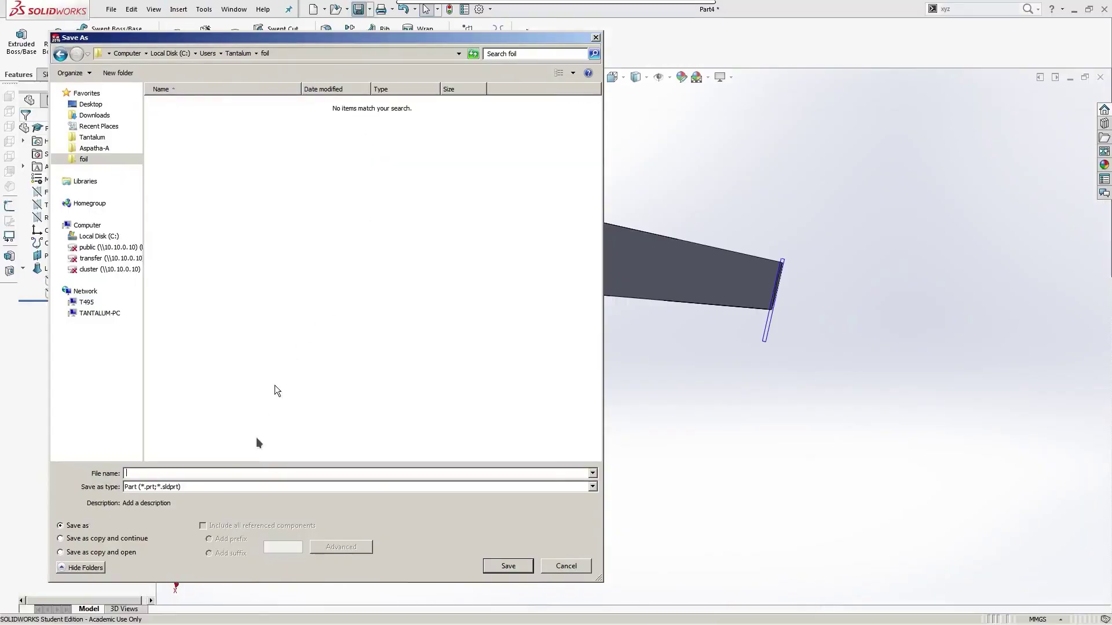
pyautogui.write('NACA 64A-010')
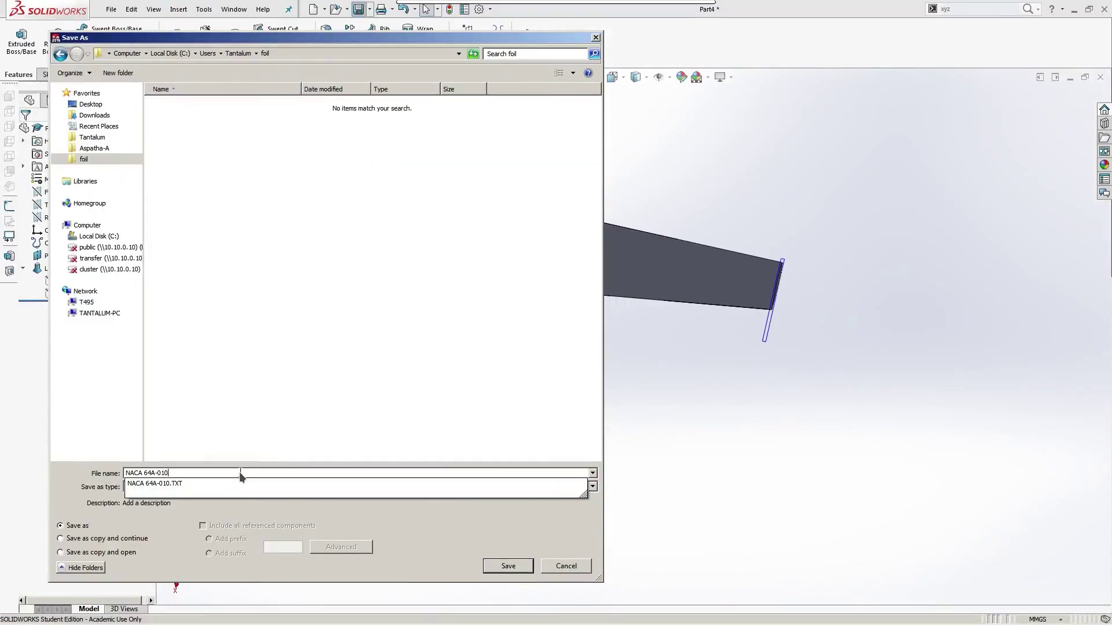
pyautogui.press('Return')
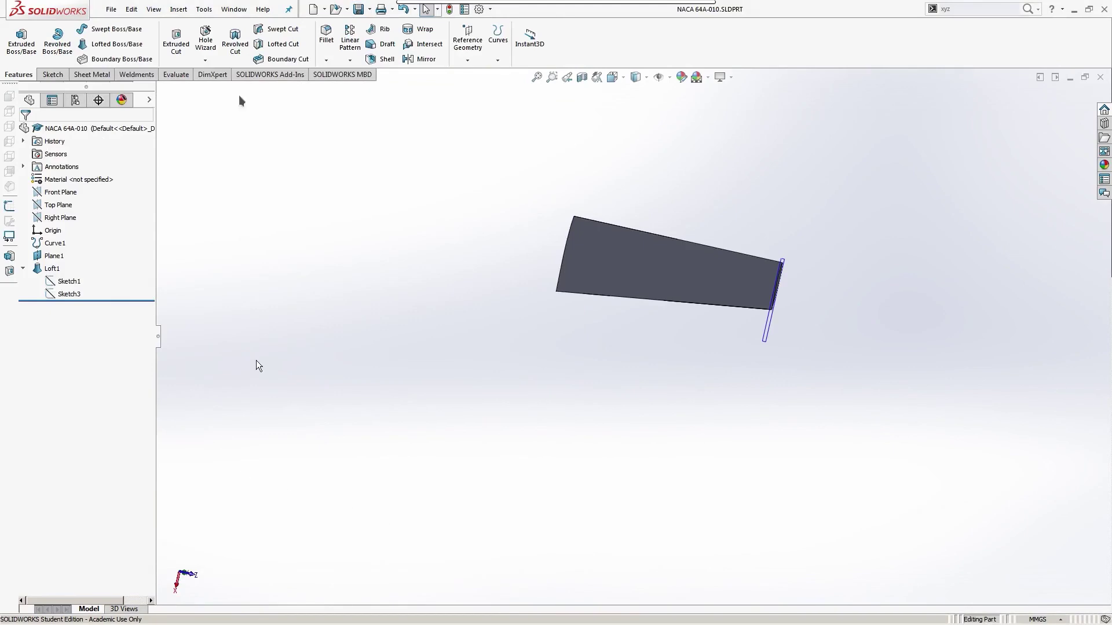
# Step: Export the wing to the foil folder as NACA 64A-010.STL, using ASCII output, millimetres and custom resolution
pyautogui.click(110, 9)
pyautogui.click(160, 135)
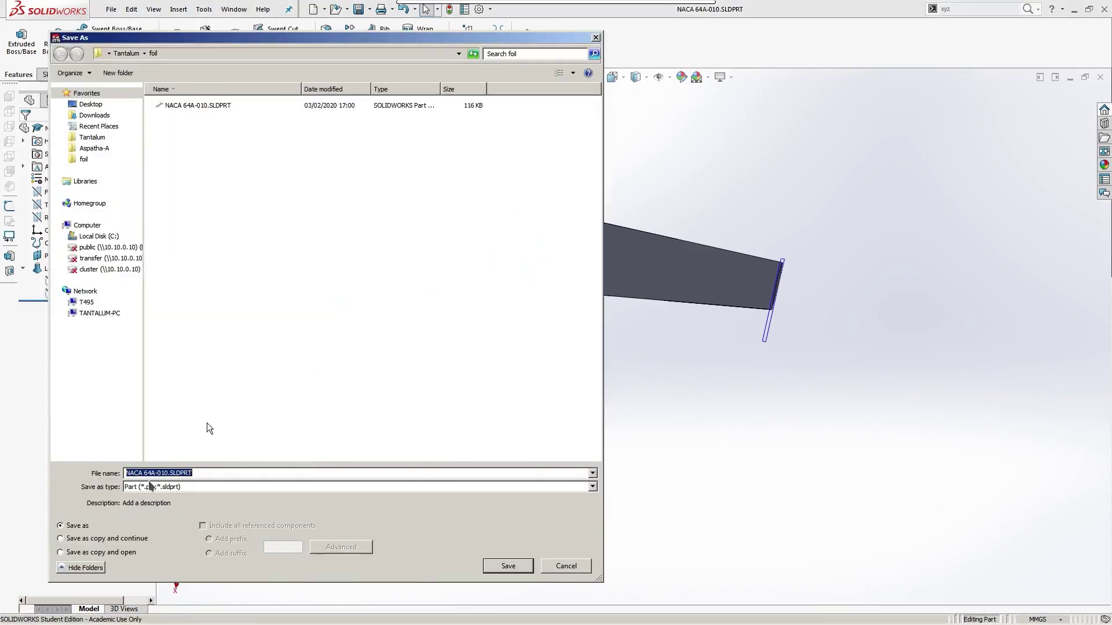
pyautogui.click(192, 486)
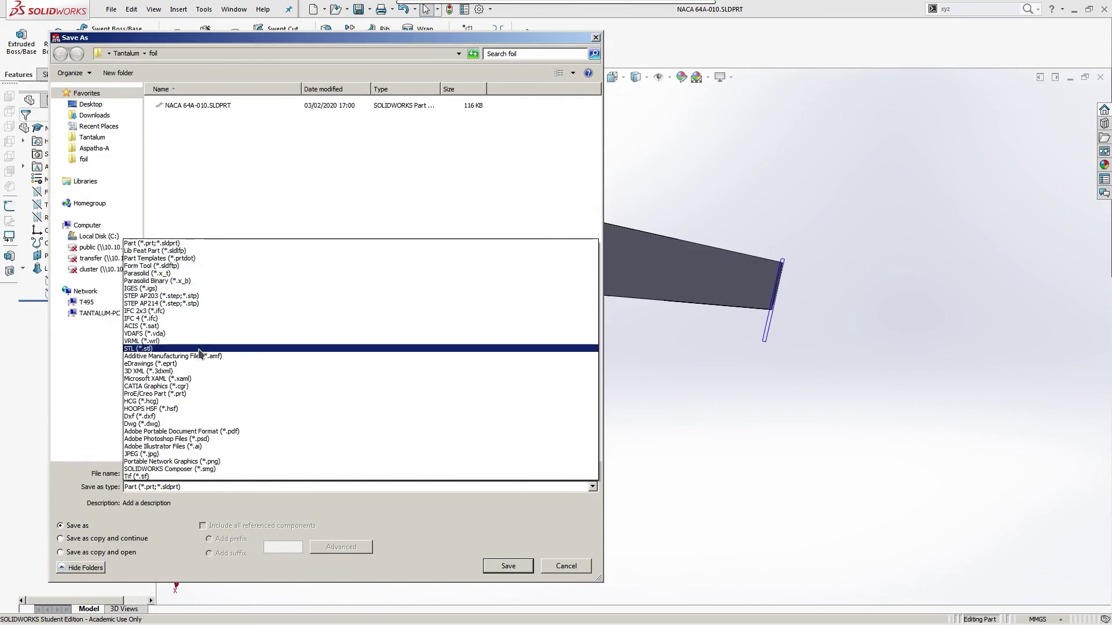
pyautogui.click(220, 348)
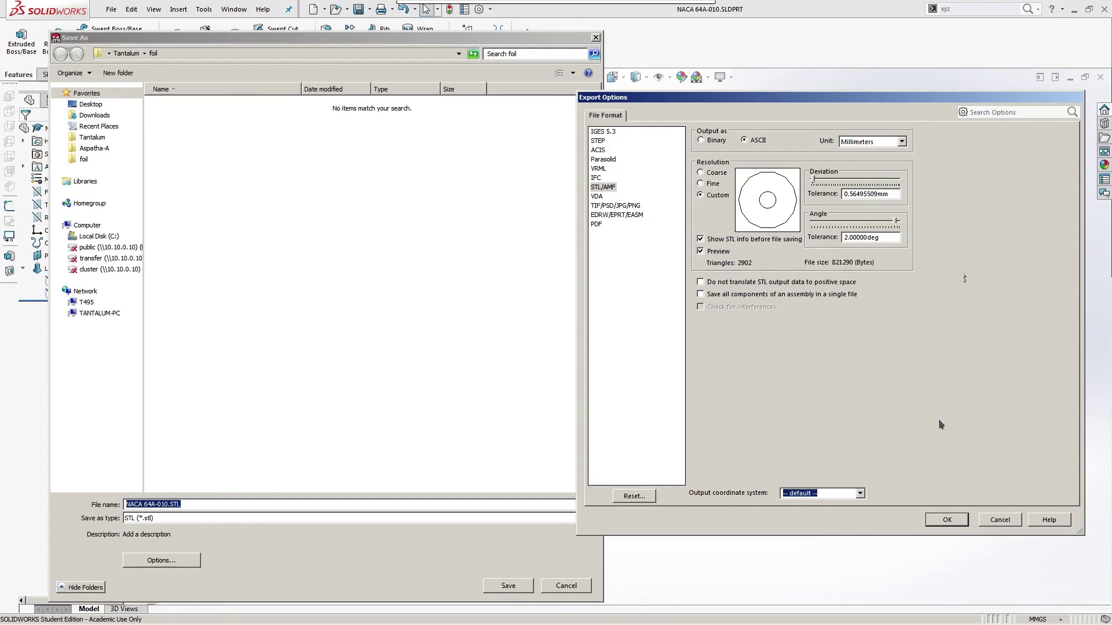
pyautogui.click(947, 524)
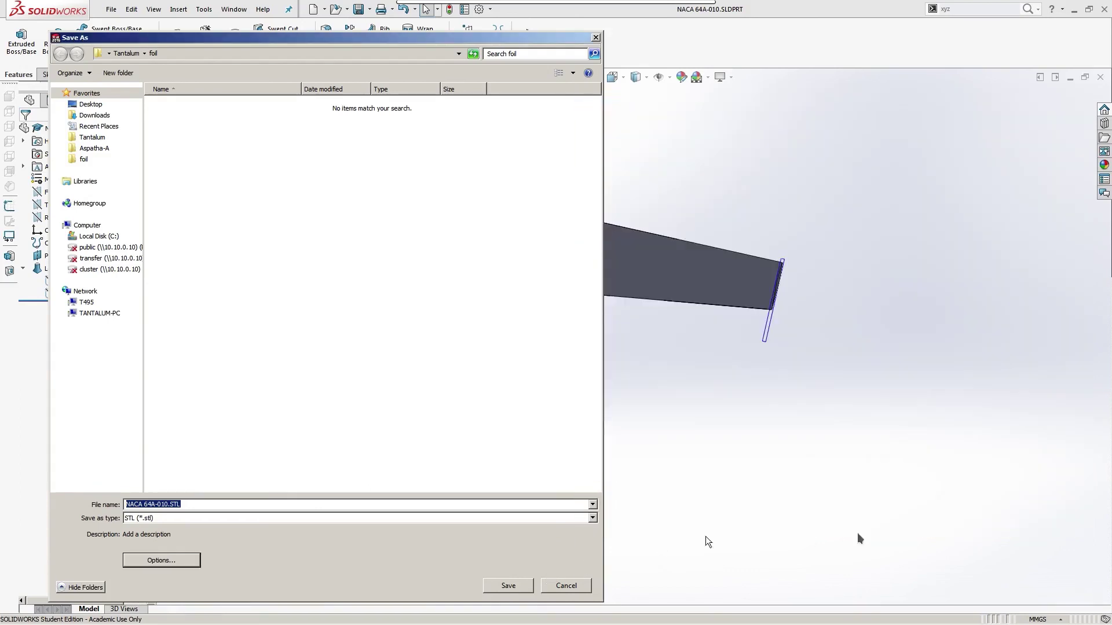
pyautogui.click(519, 586)
pyautogui.click(593, 330)
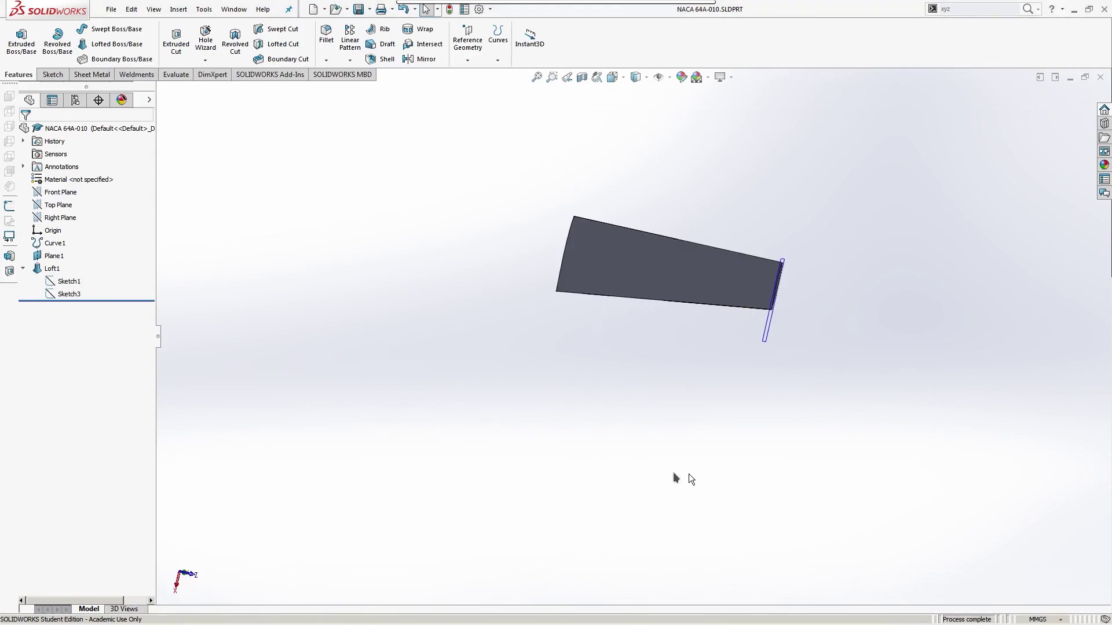
# Step: Switch to the foil folder in Windows Explorer and select the exported NACA 64A-010.STL file
pyautogui.moveTo(677, 479); pyautogui.dragTo(454, 478, button='middle')
pyautogui.moveTo(313, 624)
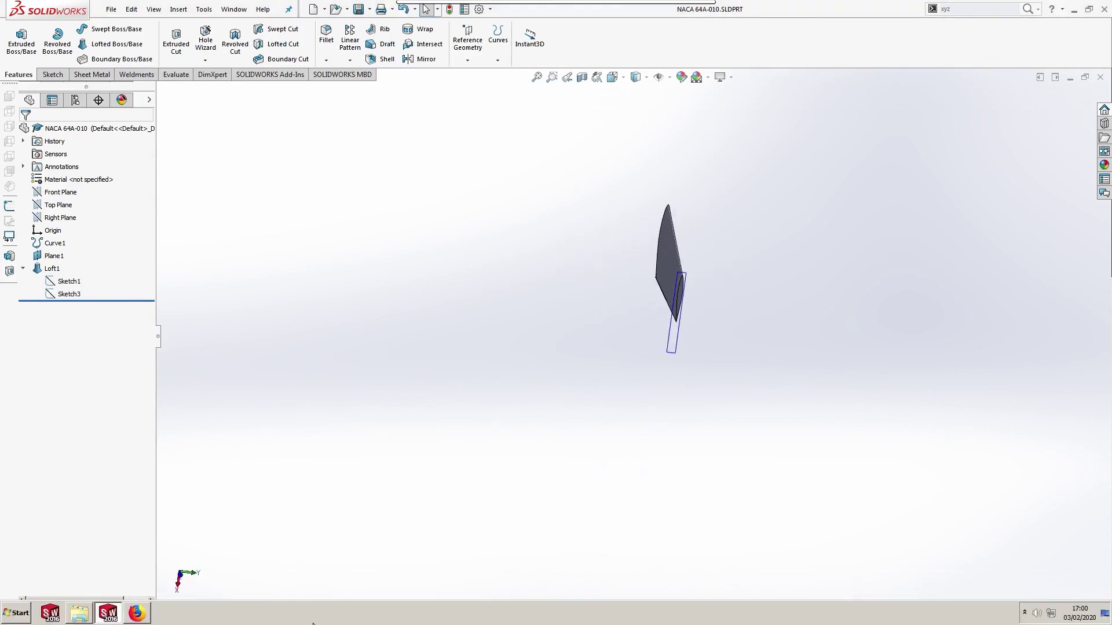
pyautogui.click(79, 614)
pyautogui.click(432, 250)
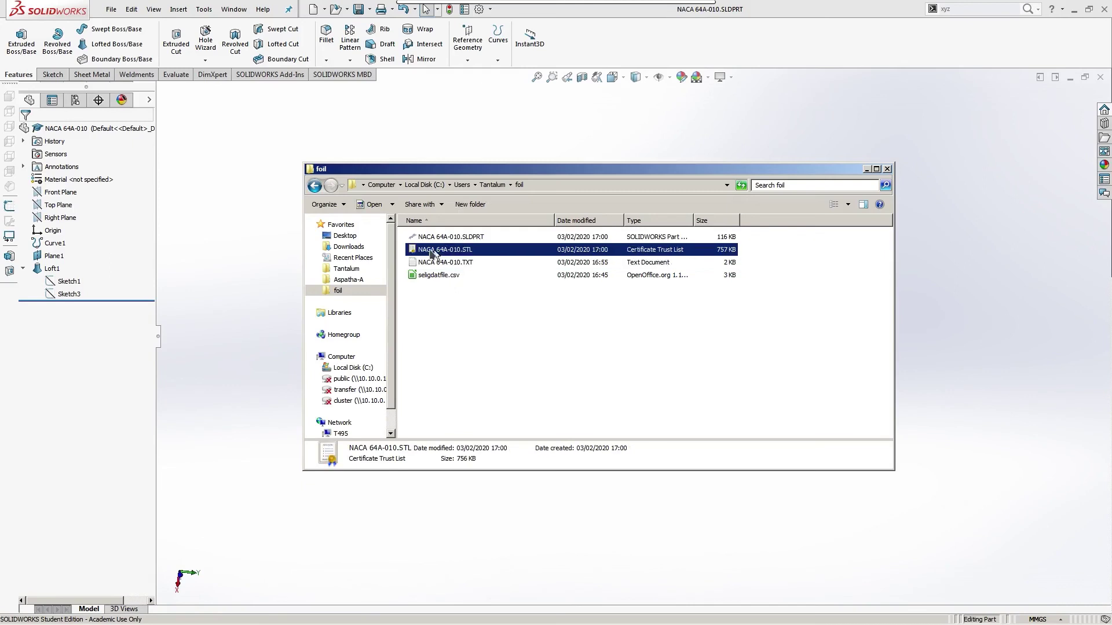